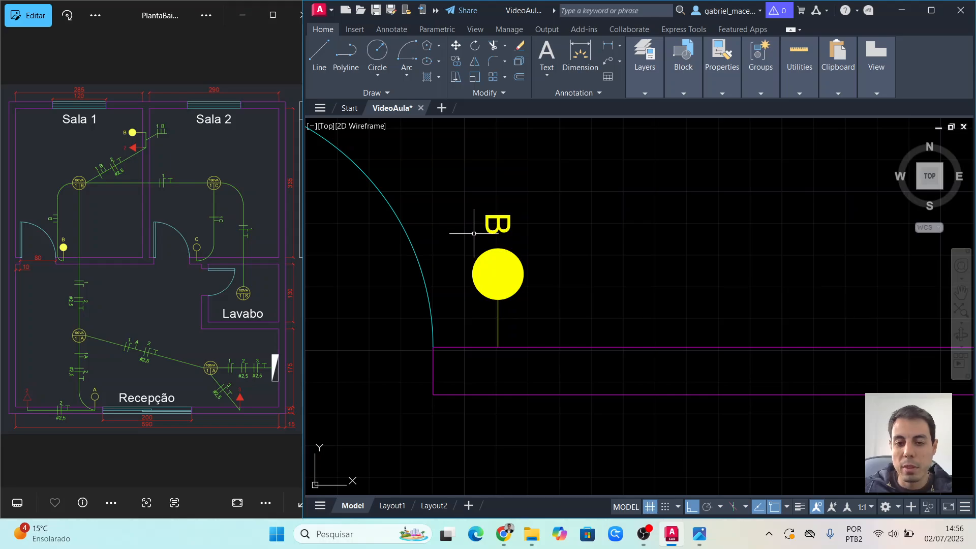
Set the label text rotation of the reception's Interruptor Simples switch A to 0.
{"action": "scroll", "coordinate": [535, 285], "scroll_direction": "down", "scroll_amount": 4}
{"action": "middle_click_drag", "start_coordinate": [584, 471], "coordinate": [625, 247]}
{"action": "scroll", "coordinate": [465, 376], "scroll_direction": "up", "scroll_amount": 4}
{"action": "middle_click_drag", "start_coordinate": [868, 312], "coordinate": [630, 318]}
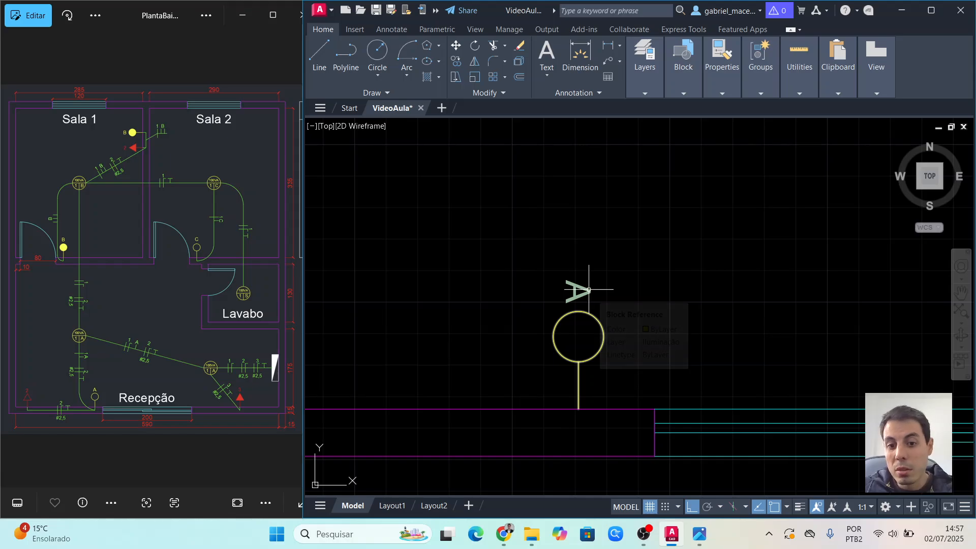
{"action": "double_click", "coordinate": [581, 292]}
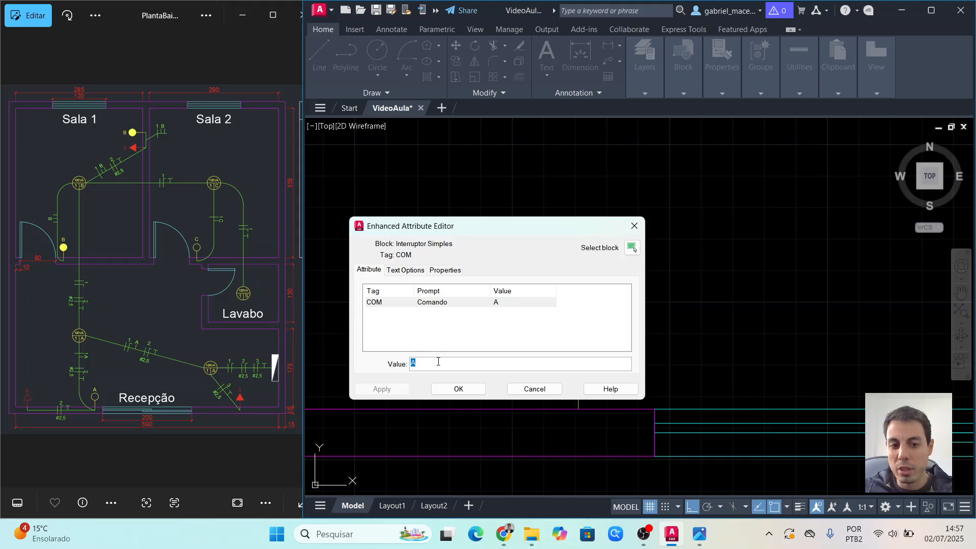
{"action": "mouse_move", "coordinate": [486, 231]}
{"action": "left_mouse_down"}
{"action": "mouse_move", "coordinate": [740, 194]}
{"action": "mouse_move", "coordinate": [741, 173]}
{"action": "left_mouse_up"}
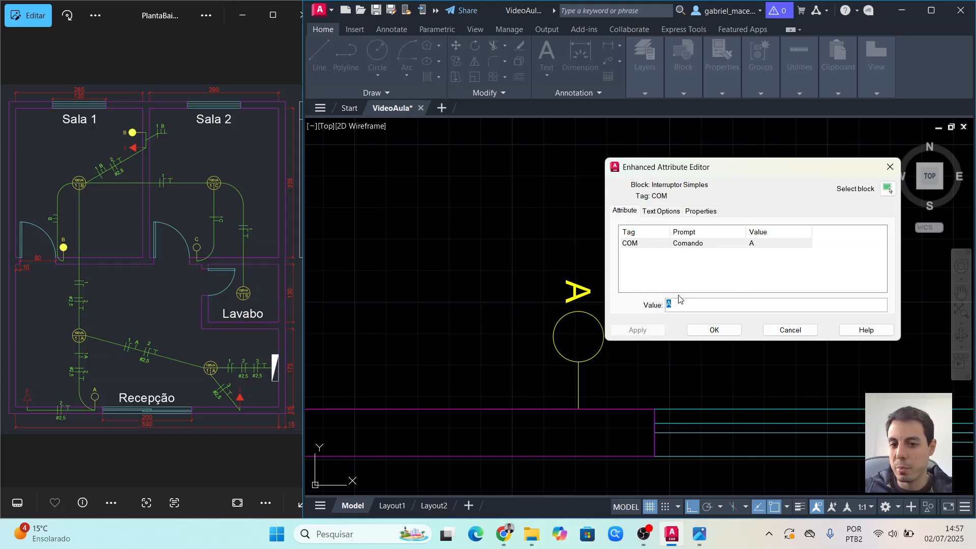
{"action": "left_click", "coordinate": [662, 211]}
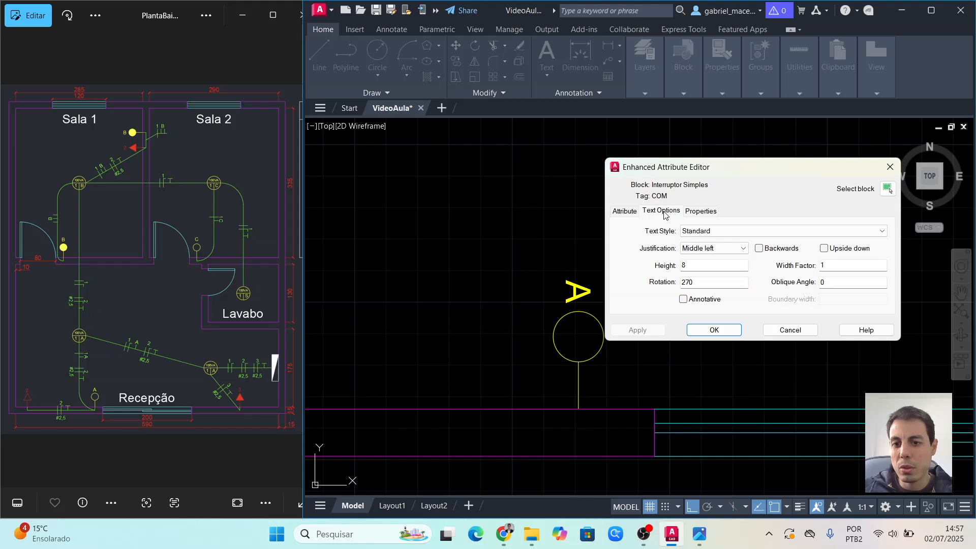
{"action": "left_click_drag", "start_coordinate": [698, 282], "coordinate": [664, 285]}
{"action": "type", "text": "0"}
{"action": "left_click", "coordinate": [714, 328]}
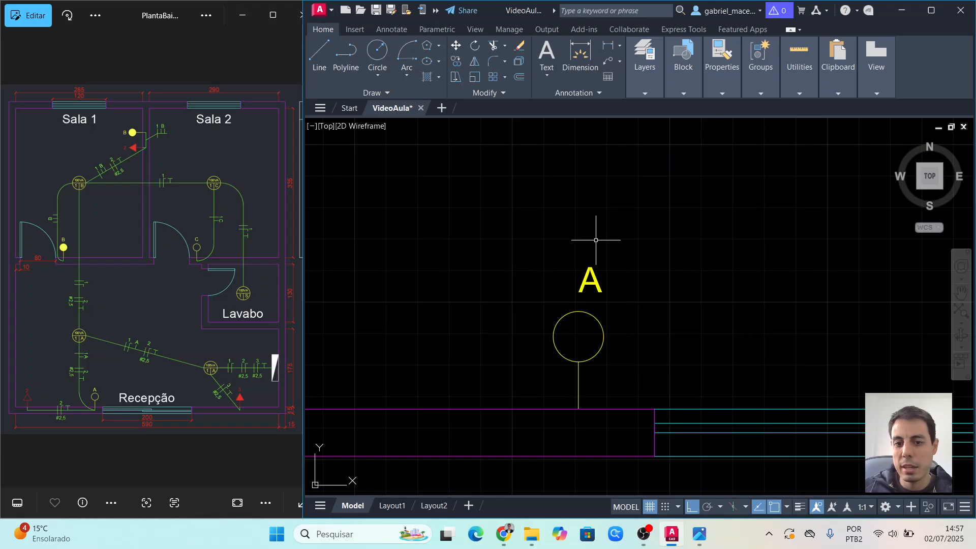
Return the label text rotation of the reception's switch A to 270.
{"action": "scroll", "coordinate": [636, 269], "scroll_direction": "down", "scroll_amount": 3}
{"action": "scroll", "coordinate": [611, 272], "scroll_direction": "up", "scroll_amount": 1}
{"action": "double_click", "coordinate": [615, 285]}
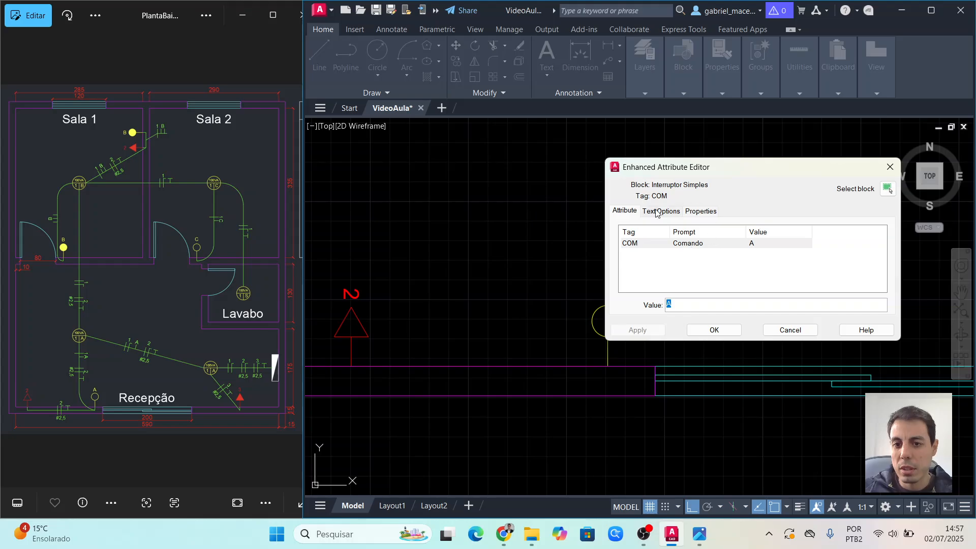
{"action": "left_click", "coordinate": [656, 213]}
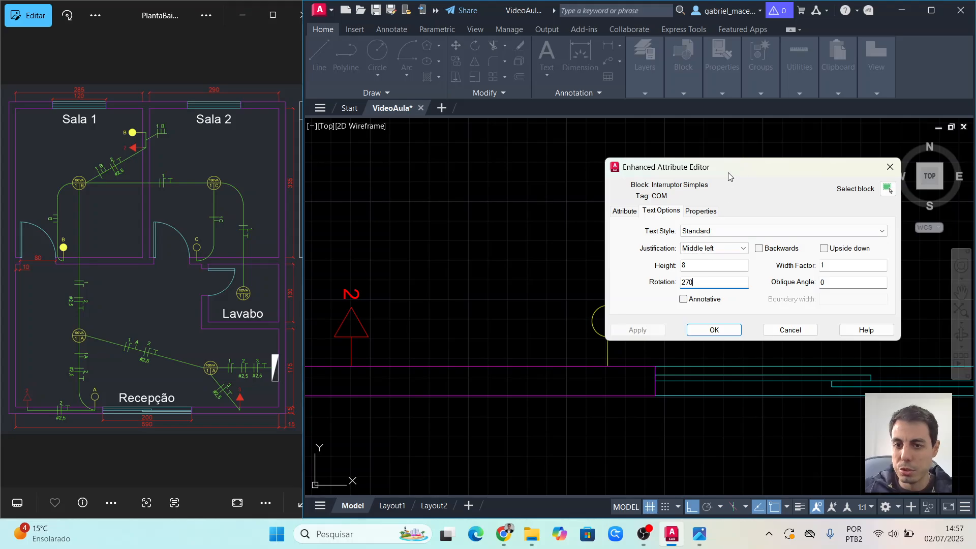
{"action": "left_click_drag", "start_coordinate": [728, 177], "coordinate": [805, 179]}
{"action": "left_click", "coordinate": [791, 333]}
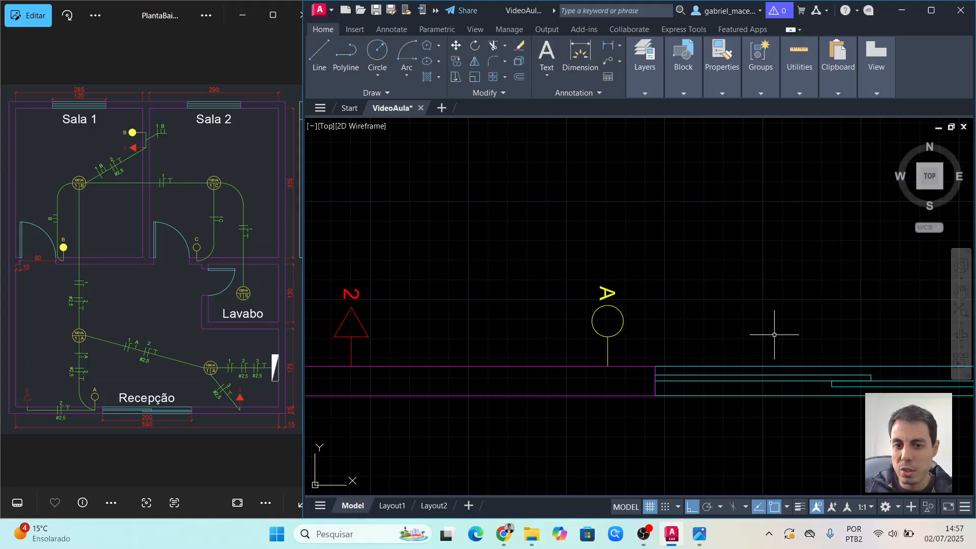
Set the text rotation of the reception switch's command letter A to 0 so it reads horizontally.
{"action": "double_click", "coordinate": [609, 296]}
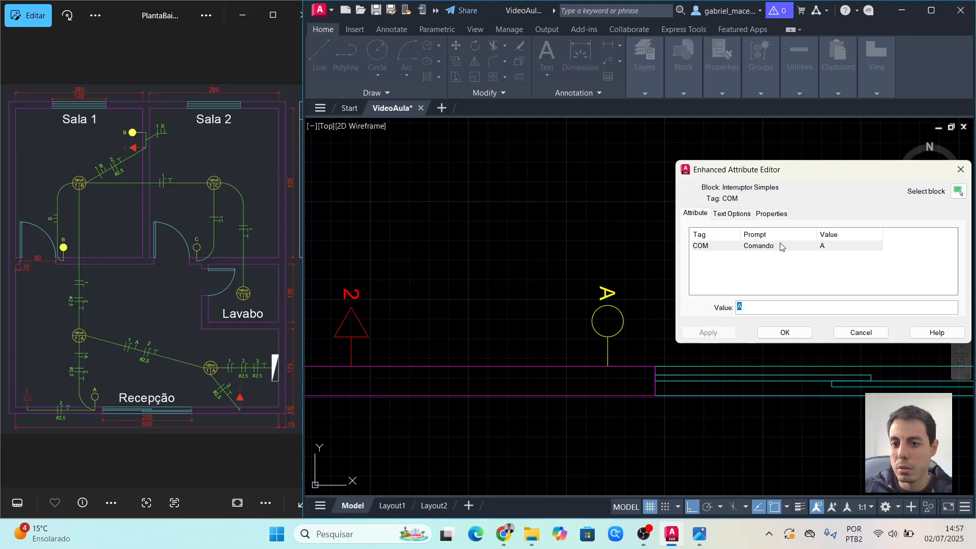
{"action": "left_click", "coordinate": [741, 216]}
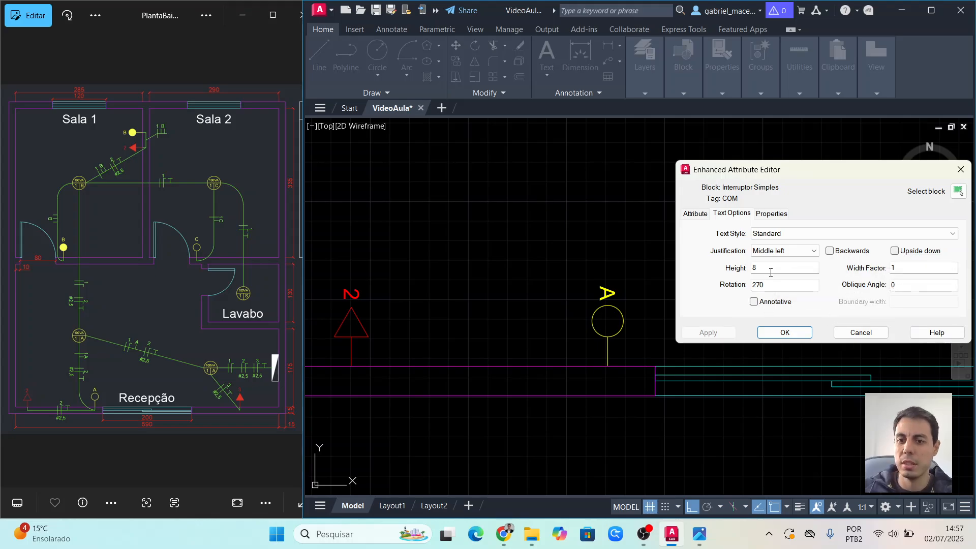
{"action": "left_click_drag", "start_coordinate": [769, 286], "coordinate": [739, 286]}
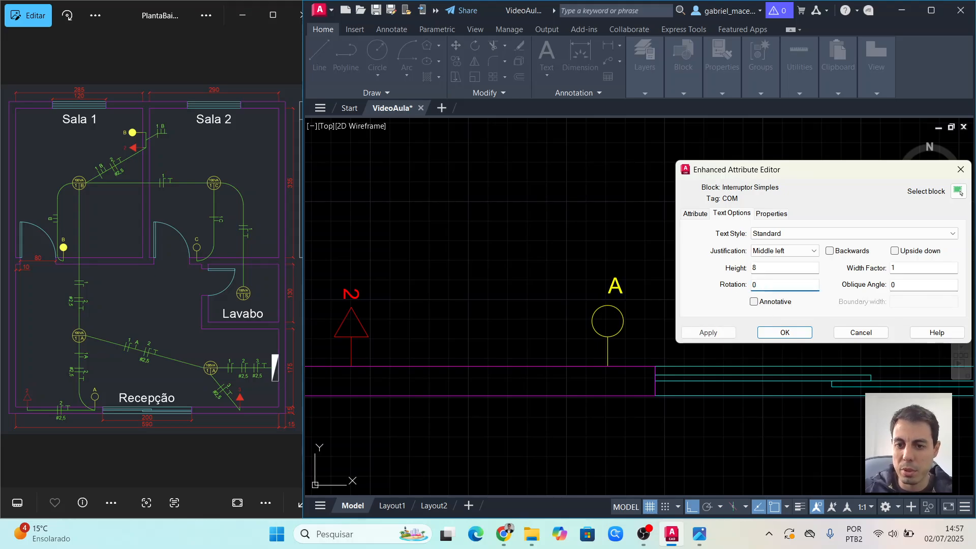
{"action": "left_click", "coordinate": [791, 336]}
Set the circuit number's text rotation to 0 on the Tomada Baixa outlet for circuit 2 in the reception.
{"action": "middle_click_drag", "start_coordinate": [575, 319], "coordinate": [734, 299]}
{"action": "left_click", "coordinate": [507, 290]}
{"action": "double_click", "coordinate": [507, 290]}
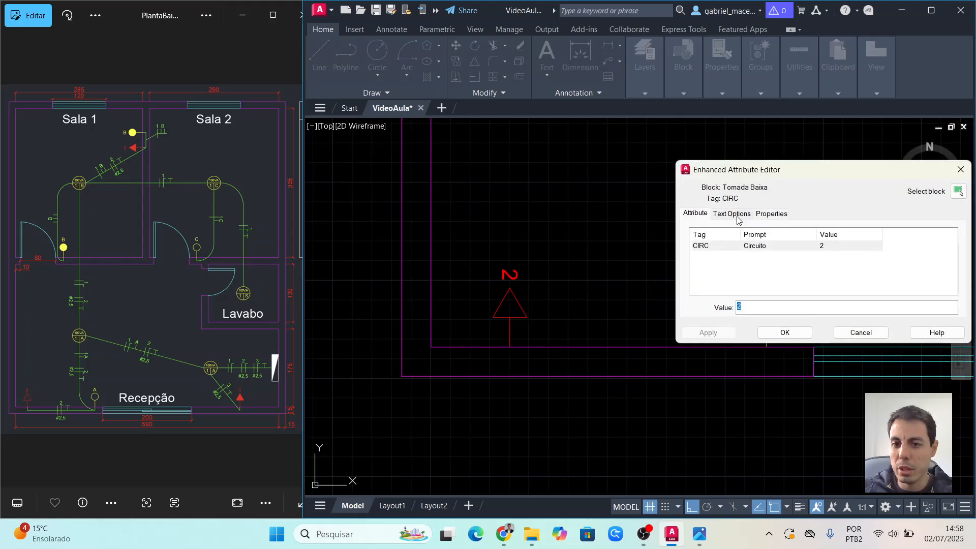
{"action": "left_click", "coordinate": [739, 217]}
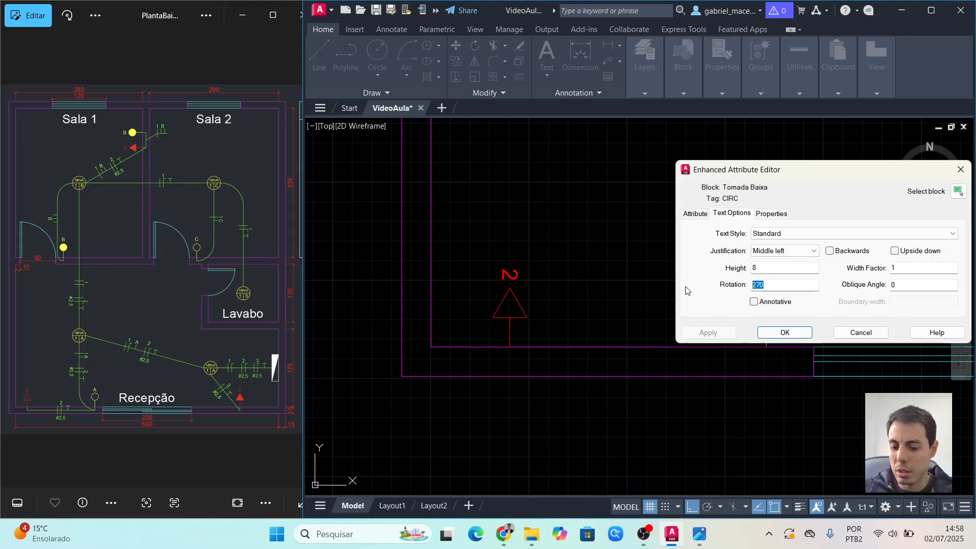
{"action": "left_click", "coordinate": [791, 332]}
Set the circuit number's text rotation to 0 on the Tomada Alta outlet for circuit 3 in the reception.
{"action": "scroll", "coordinate": [822, 291], "scroll_direction": "down", "scroll_amount": 2}
{"action": "mouse_move", "coordinate": [821, 292]}
{"action": "middle_mouse_down"}
{"action": "mouse_move", "coordinate": [721, 257]}
{"action": "mouse_move", "coordinate": [722, 294]}
{"action": "middle_mouse_up"}
{"action": "scroll", "coordinate": [755, 335], "scroll_direction": "up", "scroll_amount": 2}
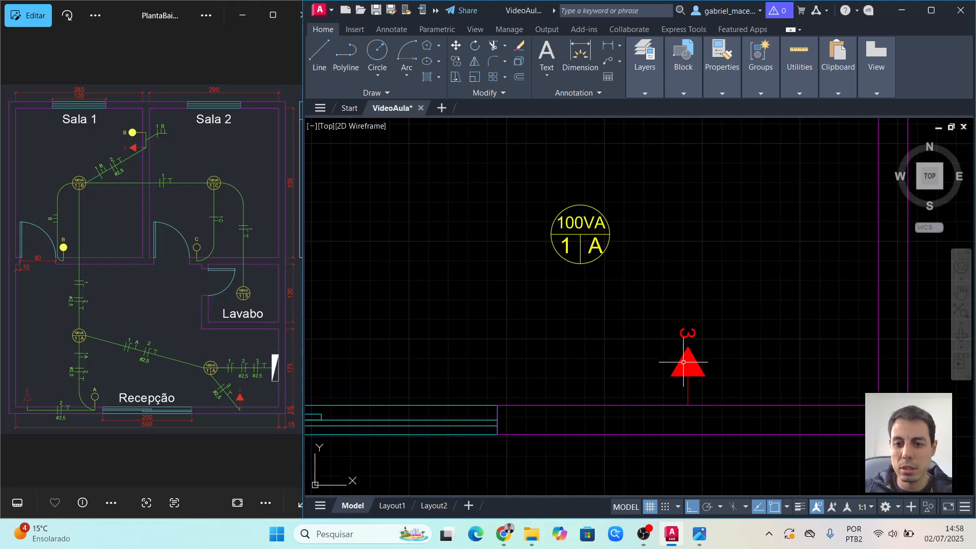
{"action": "double_click", "coordinate": [685, 334]}
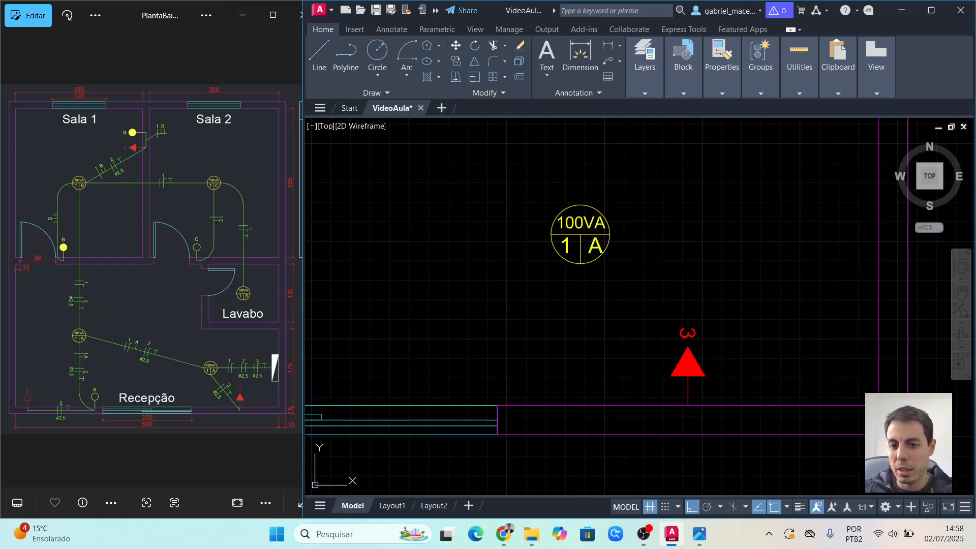
{"action": "left_click", "coordinate": [732, 214]}
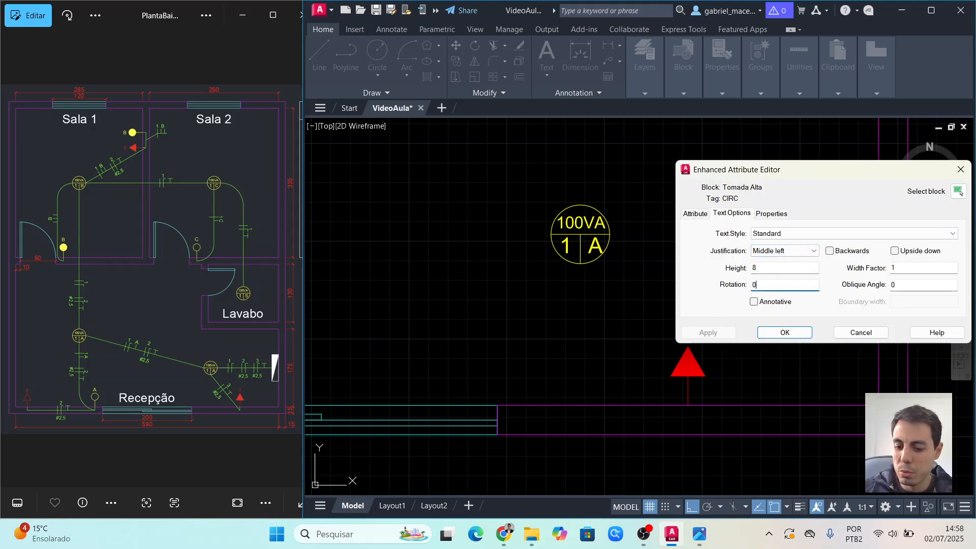
{"action": "left_click", "coordinate": [784, 332]}
Set the label text rotation to 0 on the Interruptor Paralelo switch B beside the Sala 1 door.
{"action": "scroll", "coordinate": [806, 315], "scroll_direction": "down", "scroll_amount": 4}
{"action": "mouse_move", "coordinate": [806, 315]}
{"action": "middle_mouse_down"}
{"action": "mouse_move", "coordinate": [794, 327]}
{"action": "mouse_move", "coordinate": [797, 366]}
{"action": "middle_mouse_up"}
{"action": "middle_click_drag", "start_coordinate": [740, 202], "coordinate": [757, 361]}
{"action": "middle_click_drag", "start_coordinate": [703, 259], "coordinate": [738, 315]}
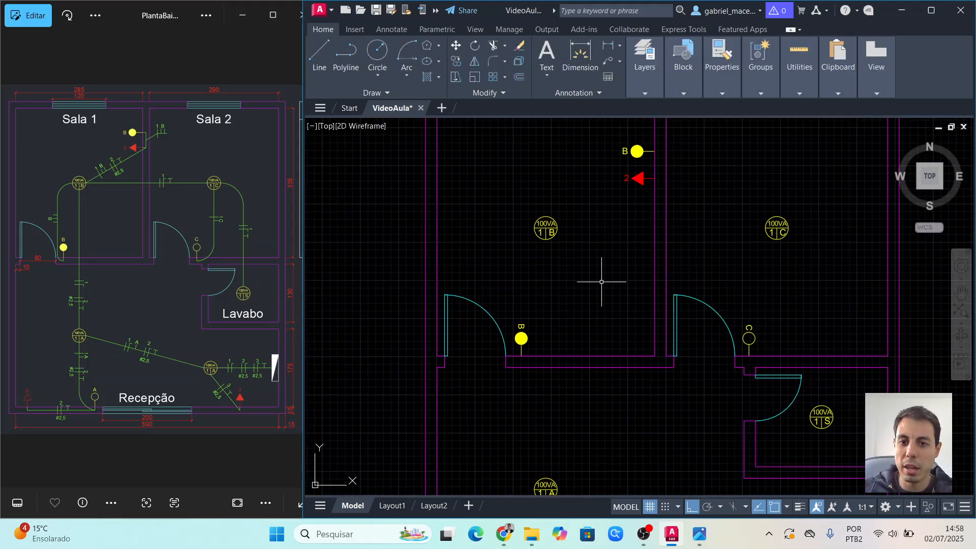
{"action": "scroll", "coordinate": [545, 330], "scroll_direction": "up", "scroll_amount": 4}
{"action": "double_click", "coordinate": [481, 346]}
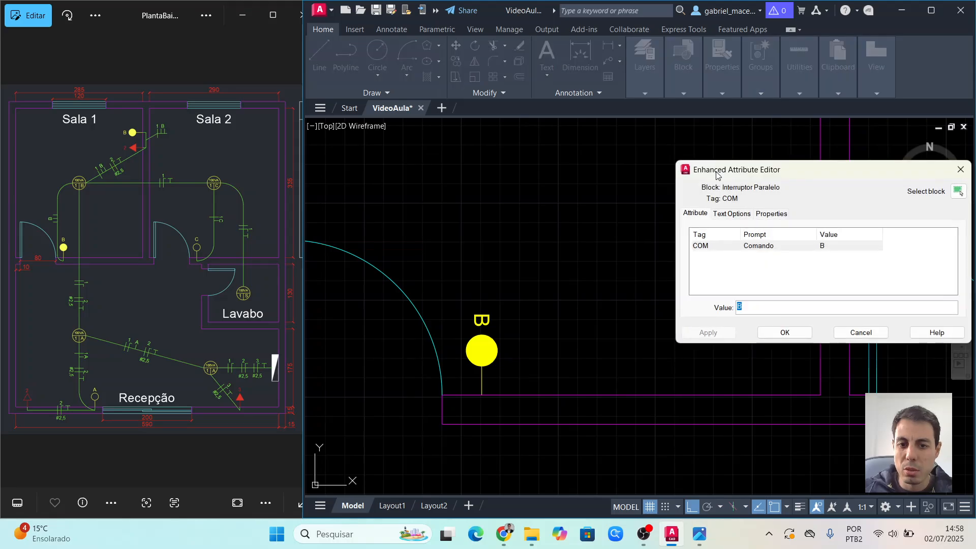
{"action": "left_click", "coordinate": [742, 214]}
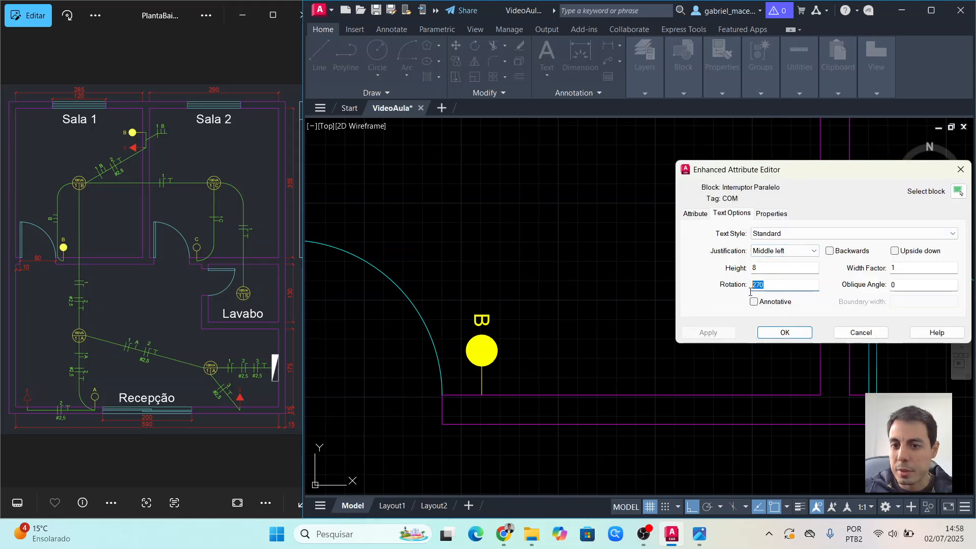
{"action": "left_click", "coordinate": [788, 333]}
Set the label text rotation to 0 on the Interruptor Simples switch C beside the Sala 2 door.
{"action": "middle_click_drag", "start_coordinate": [820, 309], "coordinate": [416, 278]}
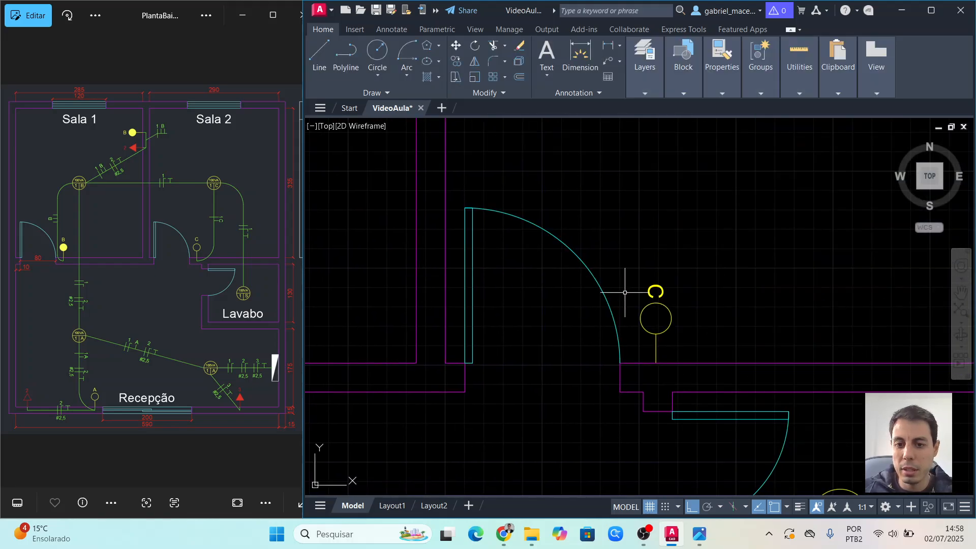
{"action": "double_click", "coordinate": [655, 289]}
{"action": "left_click", "coordinate": [737, 213]}
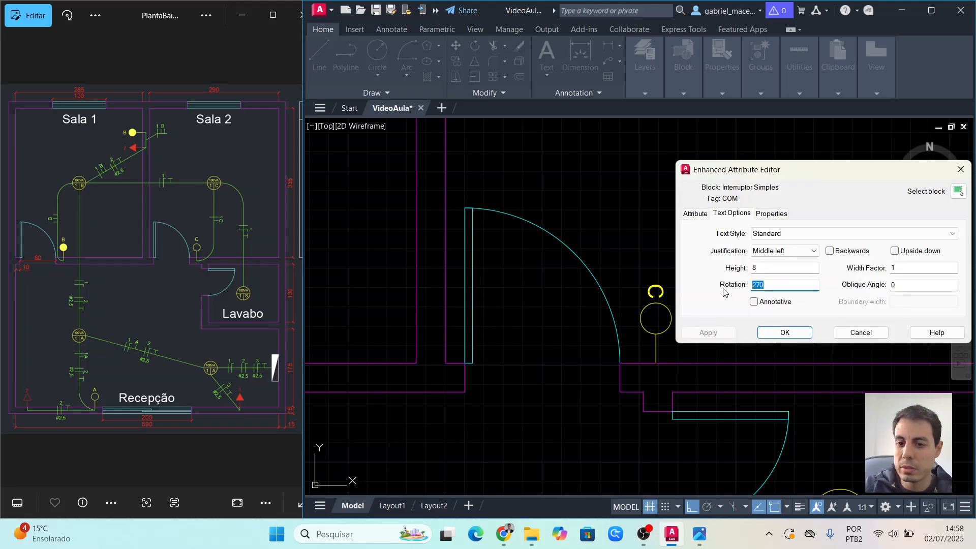
{"action": "left_click", "coordinate": [784, 332]}
{"action": "scroll", "coordinate": [712, 322], "scroll_direction": "down", "scroll_amount": 4}
{"action": "middle_click_drag", "start_coordinate": [735, 283], "coordinate": [730, 321]}
{"action": "middle_click_drag", "start_coordinate": [560, 279], "coordinate": [552, 168]}
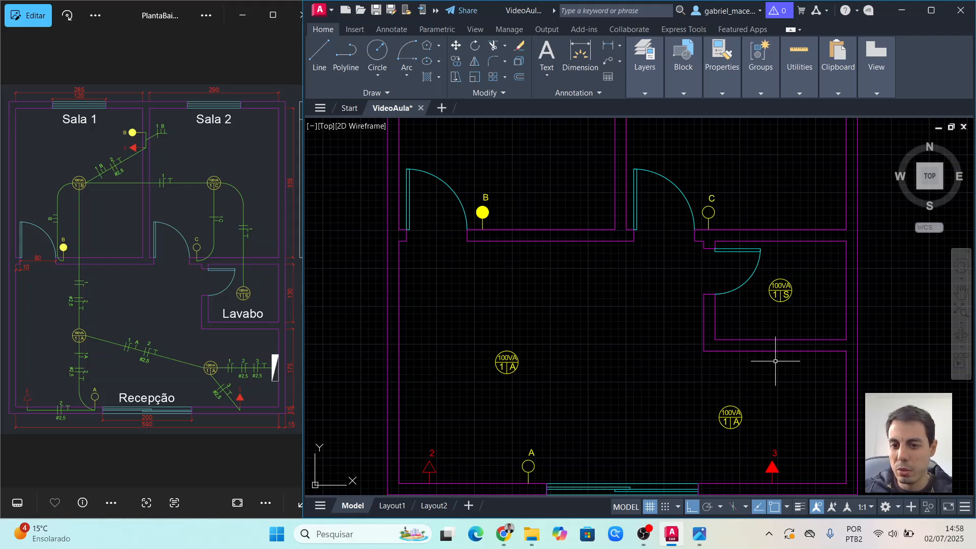
{"action": "middle_click_drag", "start_coordinate": [647, 322], "coordinate": [636, 401]}
{"action": "middle_click_drag", "start_coordinate": [615, 349], "coordinate": [593, 317]}
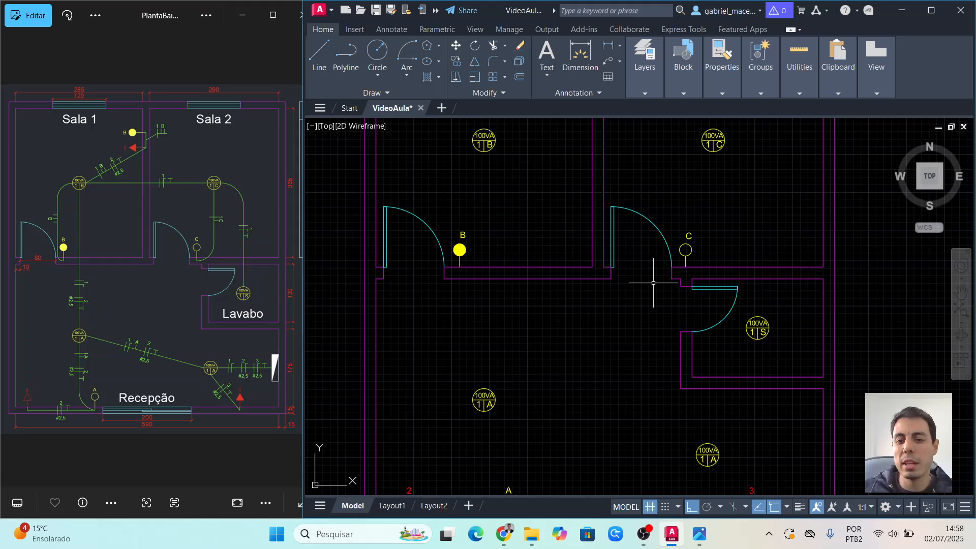
{"action": "middle_click_drag", "start_coordinate": [654, 283], "coordinate": [647, 260]}
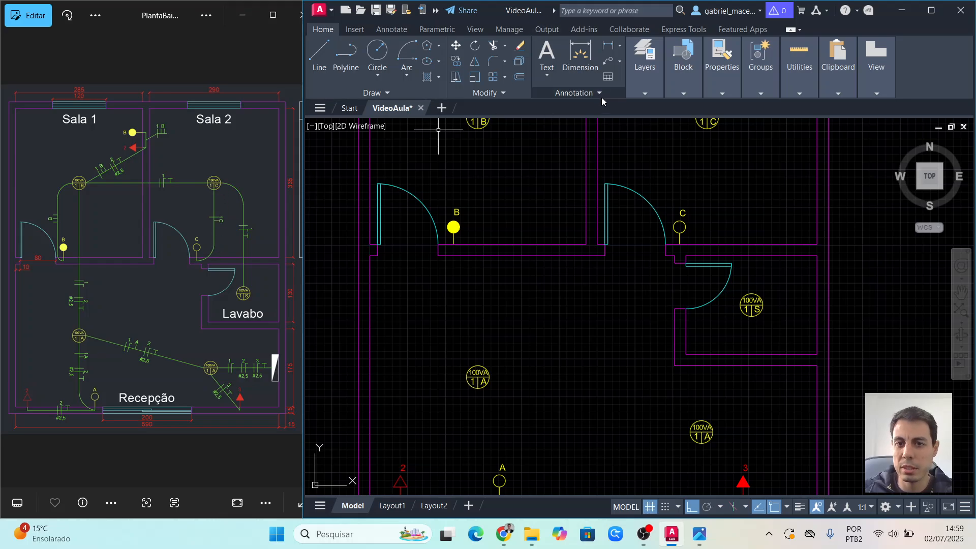
Make Eletroduto the current layer.
{"action": "left_click", "coordinate": [643, 81]}
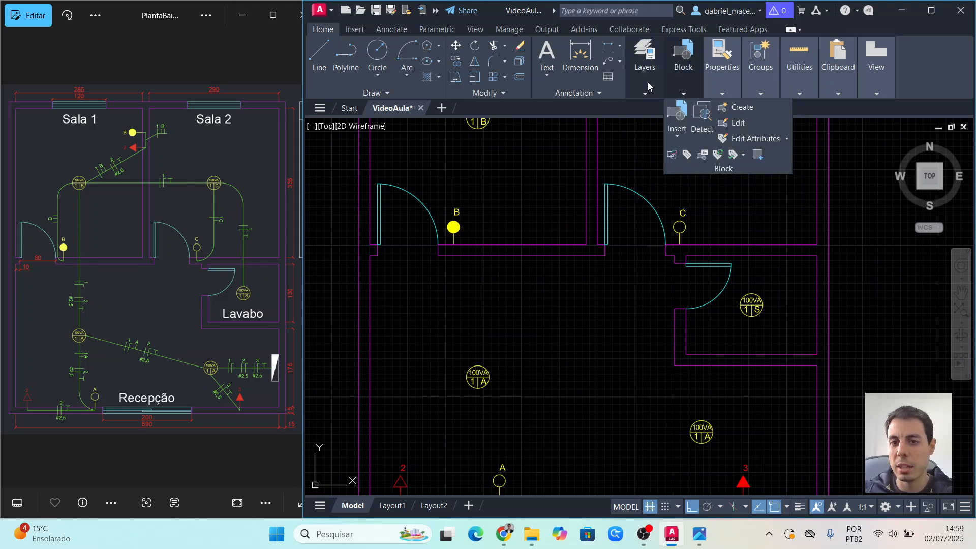
{"action": "mouse_move", "coordinate": [648, 71]}
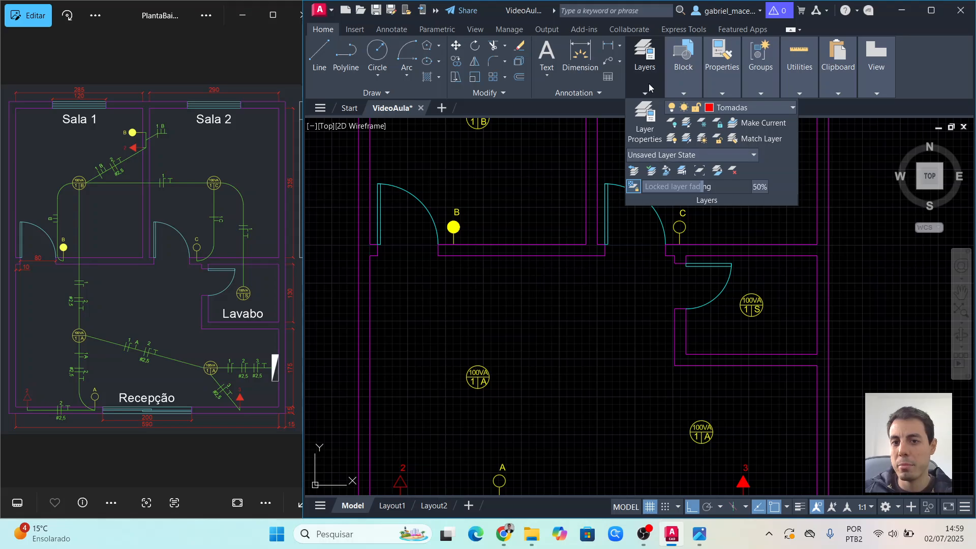
{"action": "left_click", "coordinate": [757, 107]}
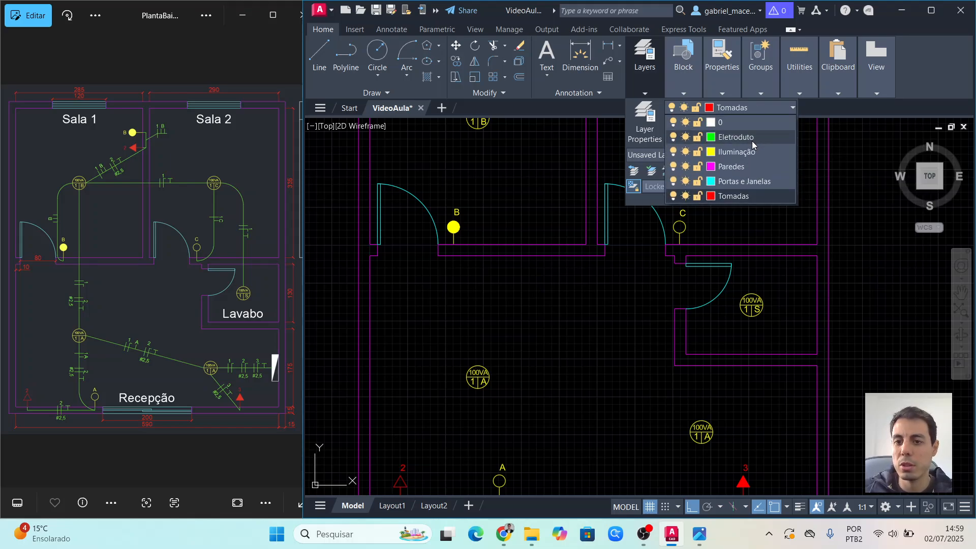
{"action": "left_click", "coordinate": [752, 141]}
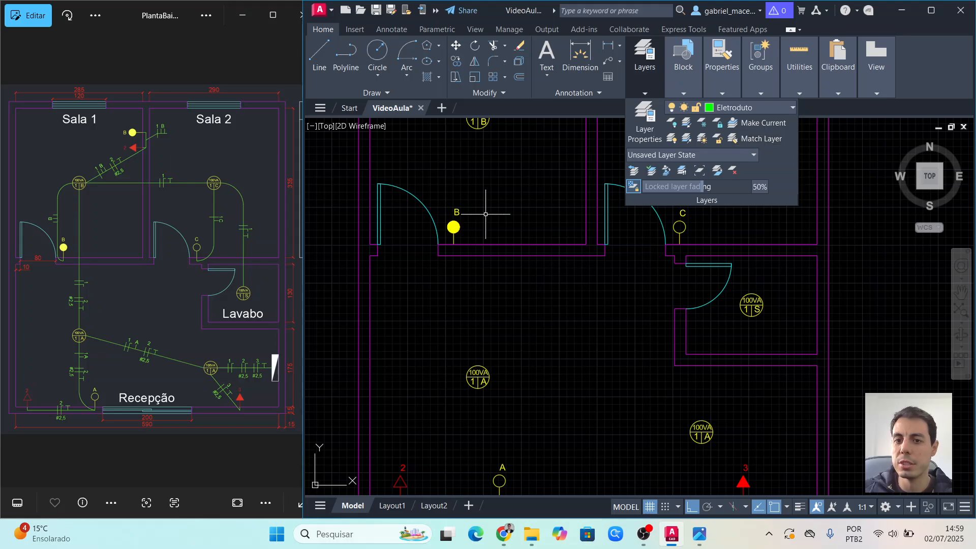
{"action": "left_click", "coordinate": [540, 151]}
{"action": "key", "text": "Escape"}
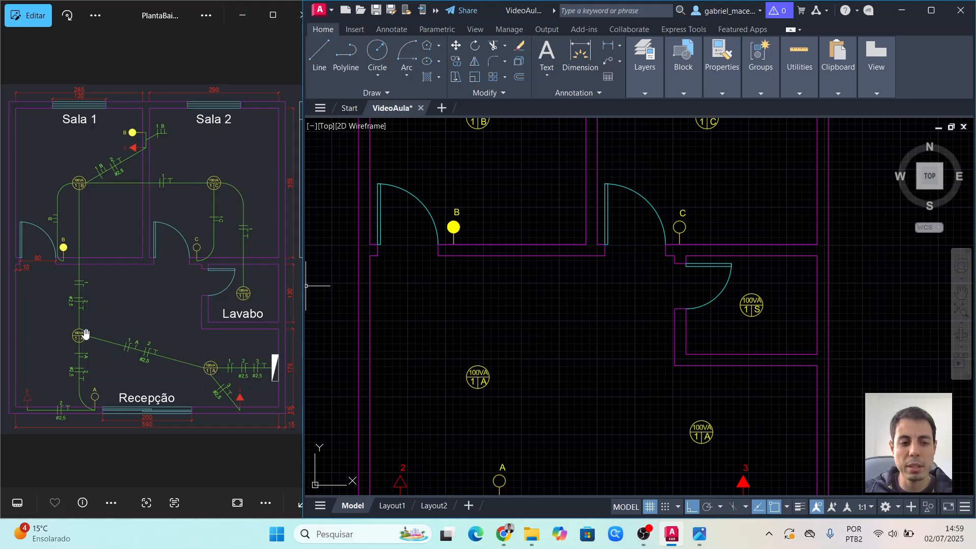
Draw a straight conduit line between the two 100VA light points with command A in the reception.
{"action": "middle_click_drag", "start_coordinate": [355, 331], "coordinate": [355, 282]}
{"action": "left_click", "coordinate": [319, 56]}
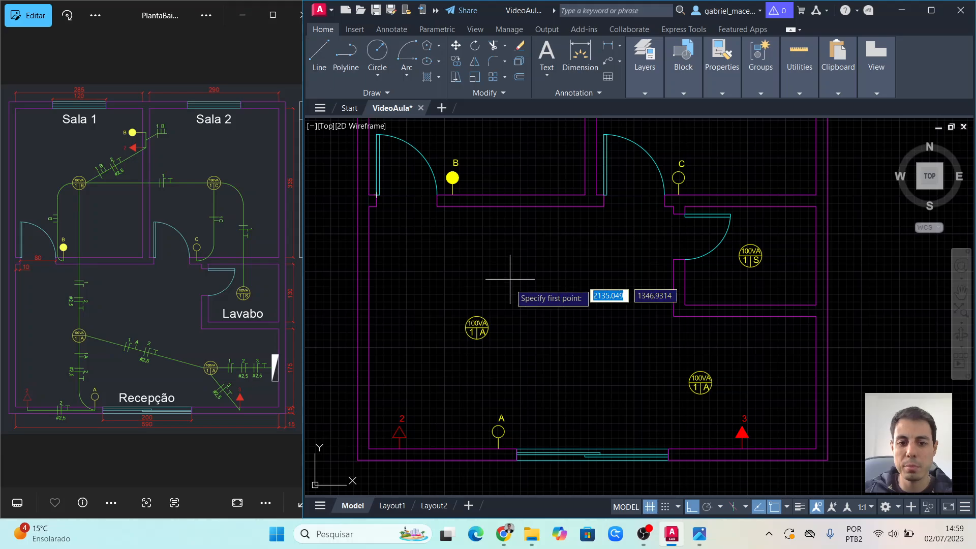
{"action": "left_click", "coordinate": [488, 328]}
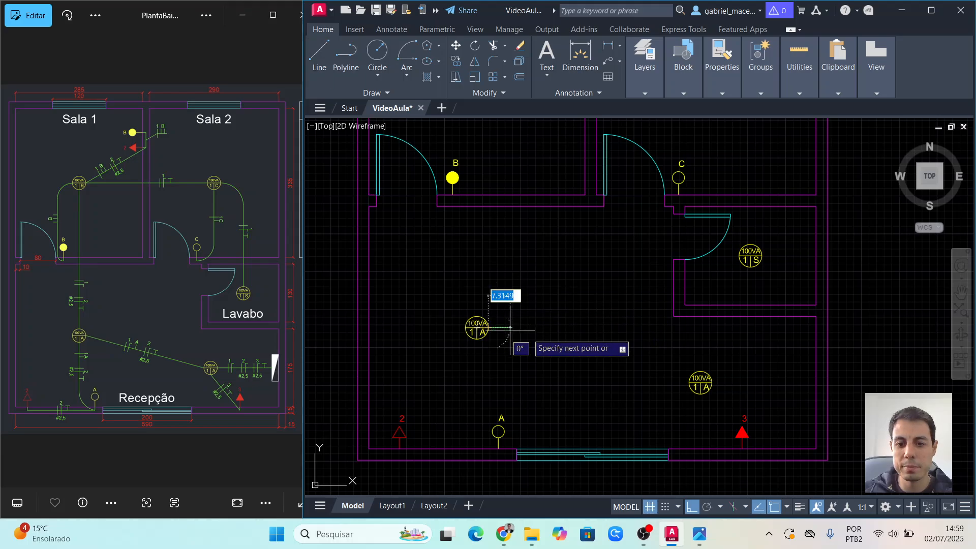
{"action": "left_click", "coordinate": [690, 379]}
{"action": "key", "text": "Escape"}
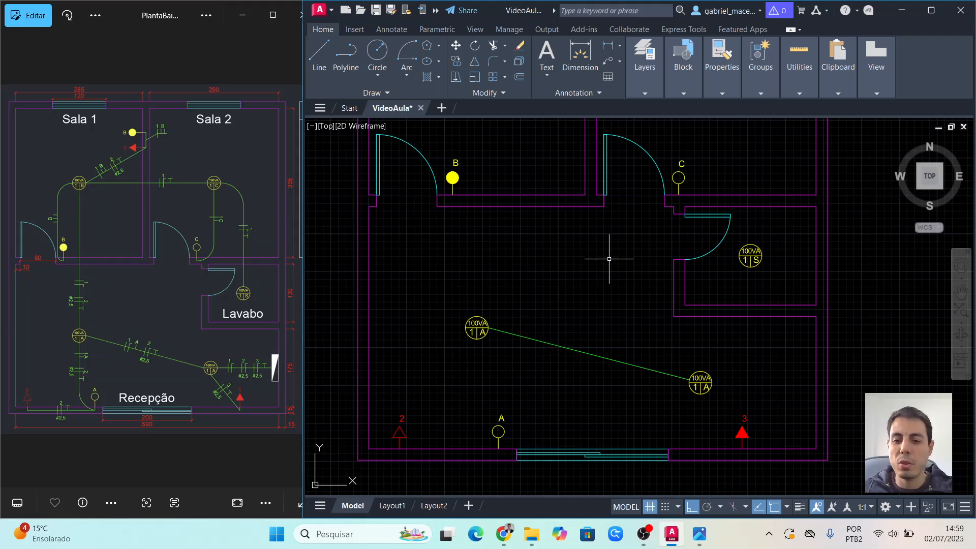
Stretch the conduit line's end exactly onto the left quadrant of the reception's right-hand 100VA light symbol.
{"action": "mouse_move", "coordinate": [572, 282]}
{"action": "middle_mouse_down"}
{"action": "mouse_move", "coordinate": [612, 318]}
{"action": "mouse_move", "coordinate": [627, 358]}
{"action": "middle_mouse_up"}
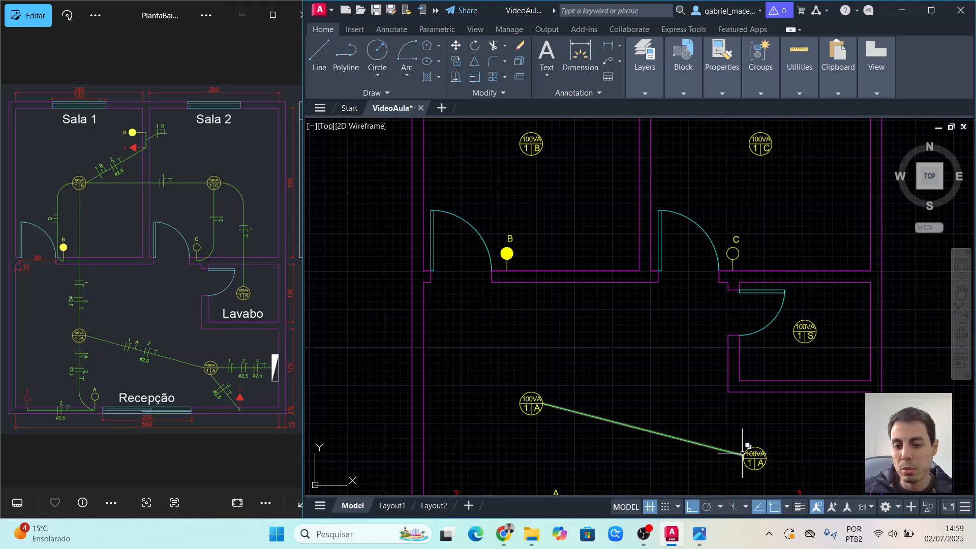
{"action": "scroll", "coordinate": [752, 453], "scroll_direction": "up", "scroll_amount": 8}
{"action": "left_click", "coordinate": [709, 410]}
{"action": "left_click", "coordinate": [732, 415]}
{"action": "left_click", "coordinate": [733, 434]}
{"action": "scroll", "coordinate": [734, 436], "scroll_direction": "up", "scroll_amount": 3}
{"action": "left_click", "coordinate": [727, 427]}
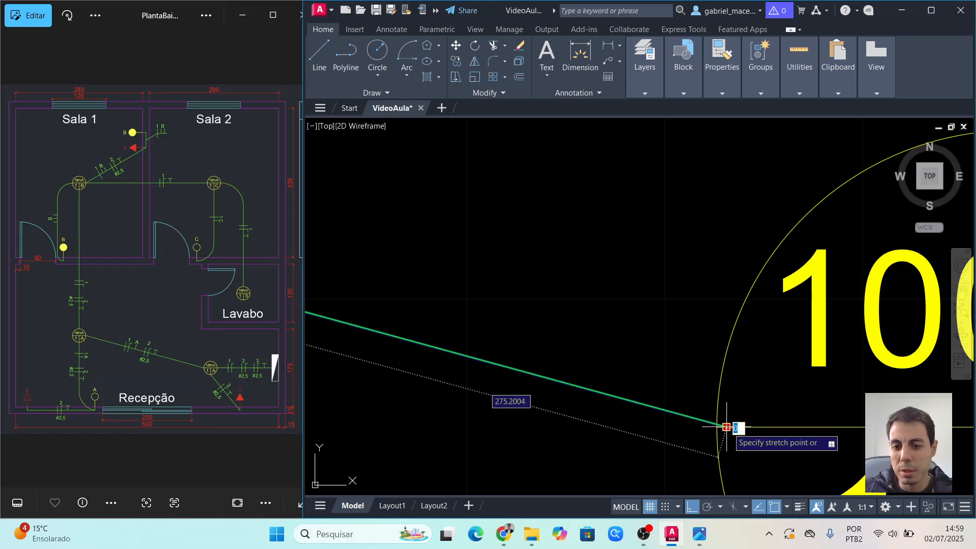
{"action": "left_click", "coordinate": [717, 427]}
{"action": "scroll", "coordinate": [610, 402], "scroll_direction": "down", "scroll_amount": 8}
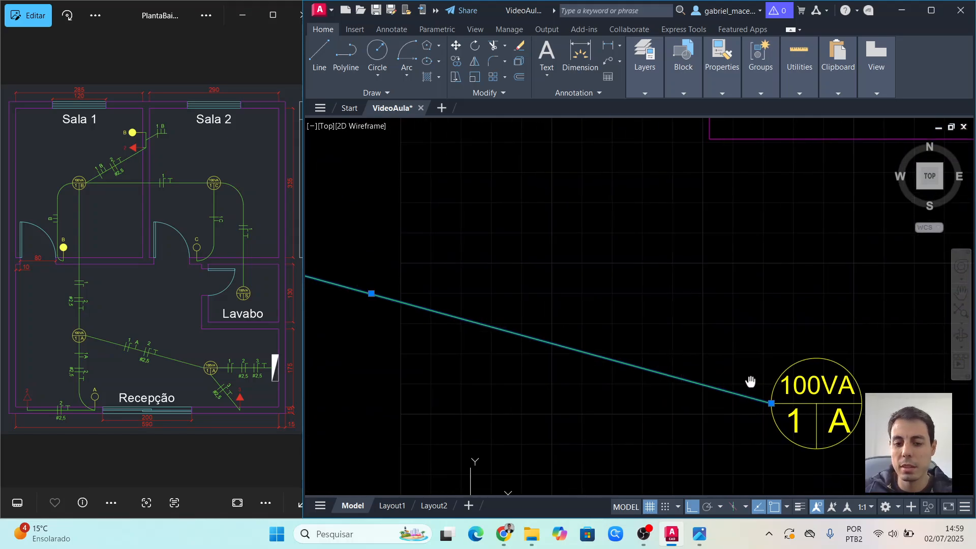
Draw a vertical conduit line from the bottom of Sala 1's 100VA light point B to the top of the reception's left-hand light point A.
{"action": "middle_click_drag", "start_coordinate": [701, 357], "coordinate": [716, 369]}
{"action": "key", "text": "Escape"}
{"action": "scroll", "coordinate": [486, 314], "scroll_direction": "up", "scroll_amount": 2}
{"action": "scroll", "coordinate": [496, 322], "scroll_direction": "down", "scroll_amount": 2}
{"action": "scroll", "coordinate": [514, 328], "scroll_direction": "down", "scroll_amount": 2}
{"action": "middle_click_drag", "start_coordinate": [523, 327], "coordinate": [556, 353]}
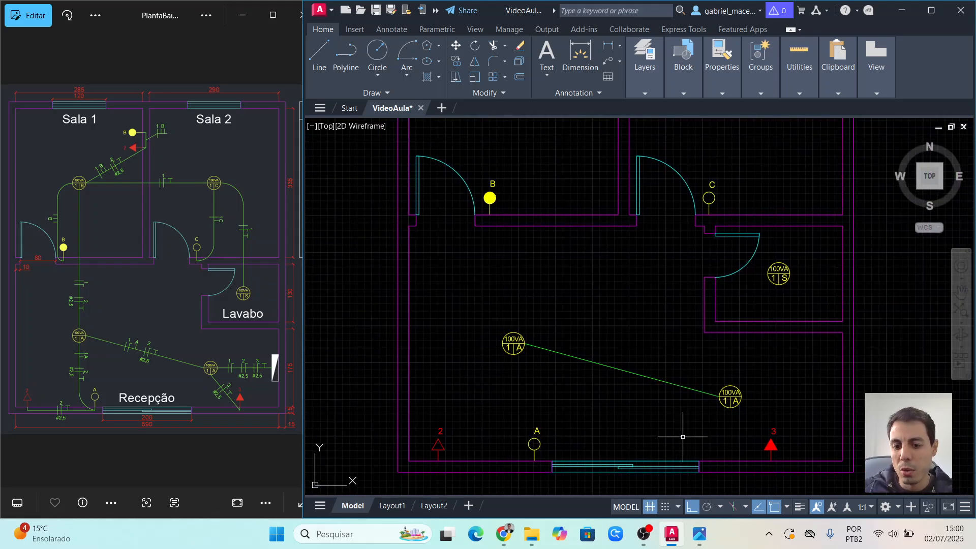
{"action": "middle_click_drag", "start_coordinate": [435, 226], "coordinate": [439, 279]}
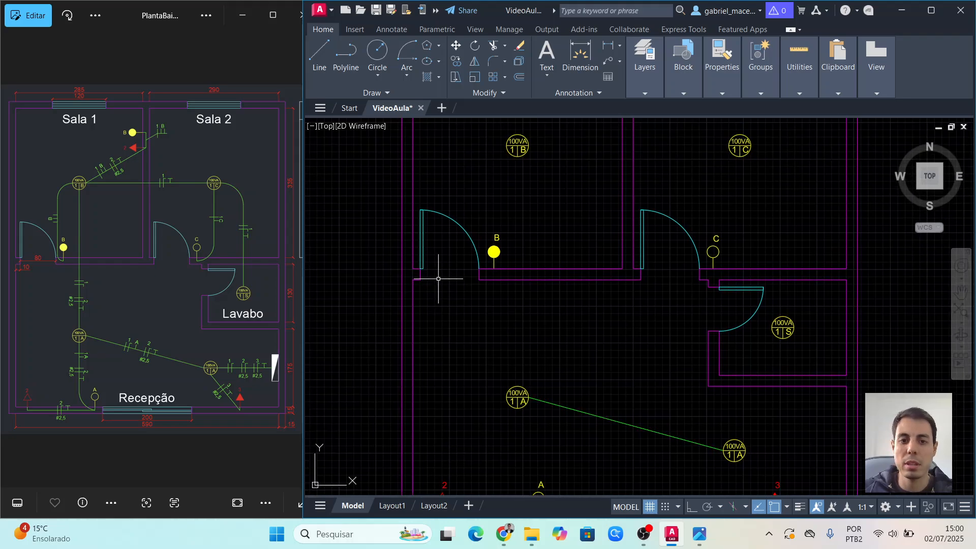
{"action": "left_click", "coordinate": [319, 58]}
{"action": "left_click", "coordinate": [518, 156]}
{"action": "left_click", "coordinate": [518, 387]}
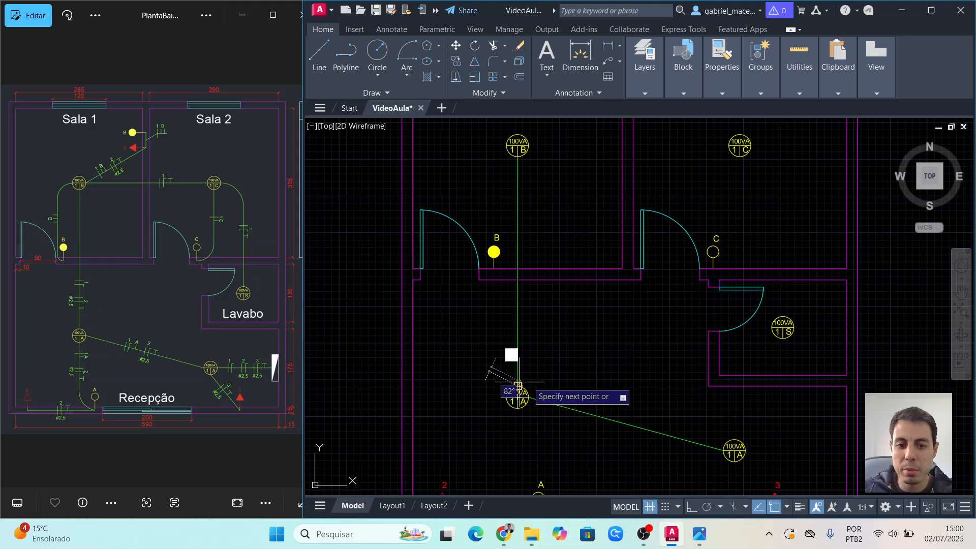
{"action": "key", "text": "Escape"}
Draw conduit lines from light point B to light point C in Sala 2, and from light point C to the Lavabo light point S.
{"action": "left_click", "coordinate": [319, 56]}
{"action": "left_click", "coordinate": [518, 146]}
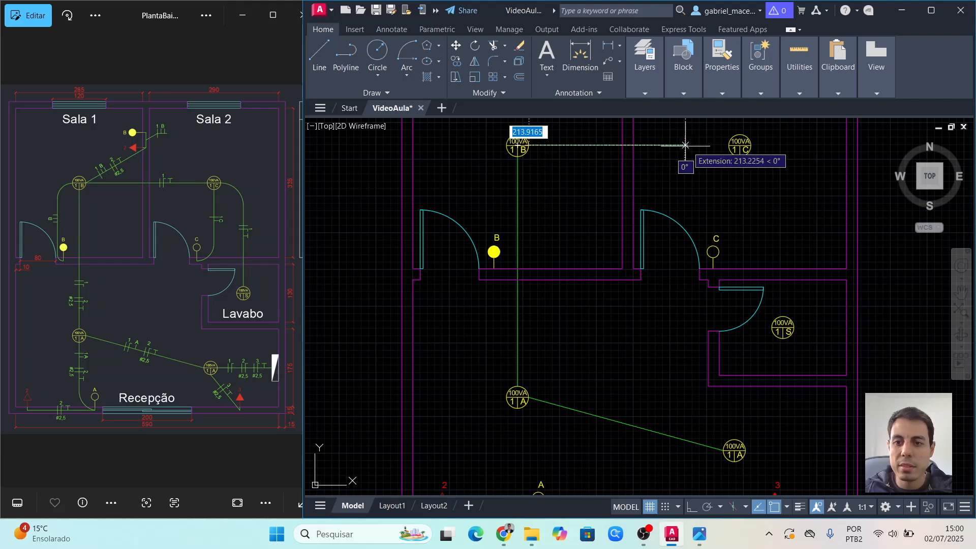
{"action": "left_click", "coordinate": [741, 146]}
{"action": "left_click", "coordinate": [318, 56]}
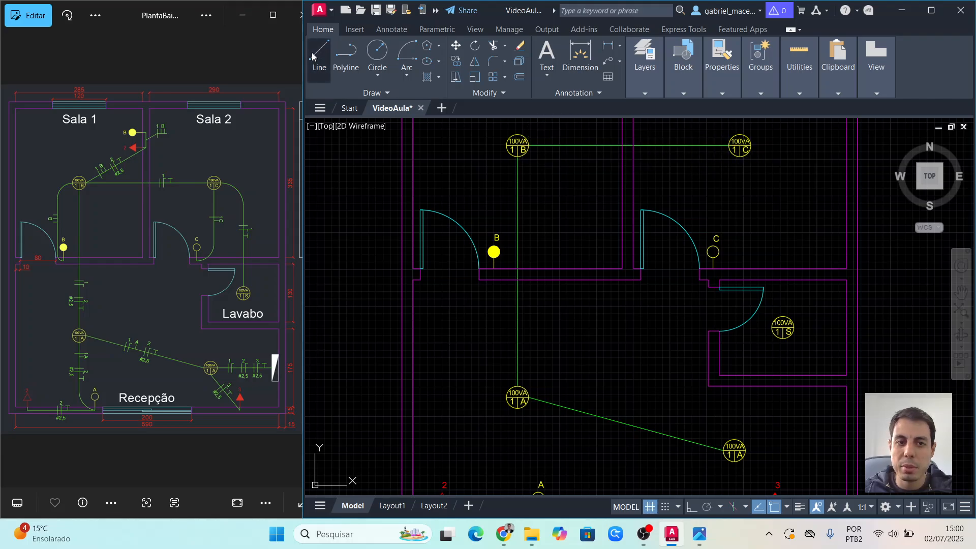
{"action": "left_click", "coordinate": [740, 156]}
{"action": "left_click", "coordinate": [781, 316]}
{"action": "key", "text": "Escape"}
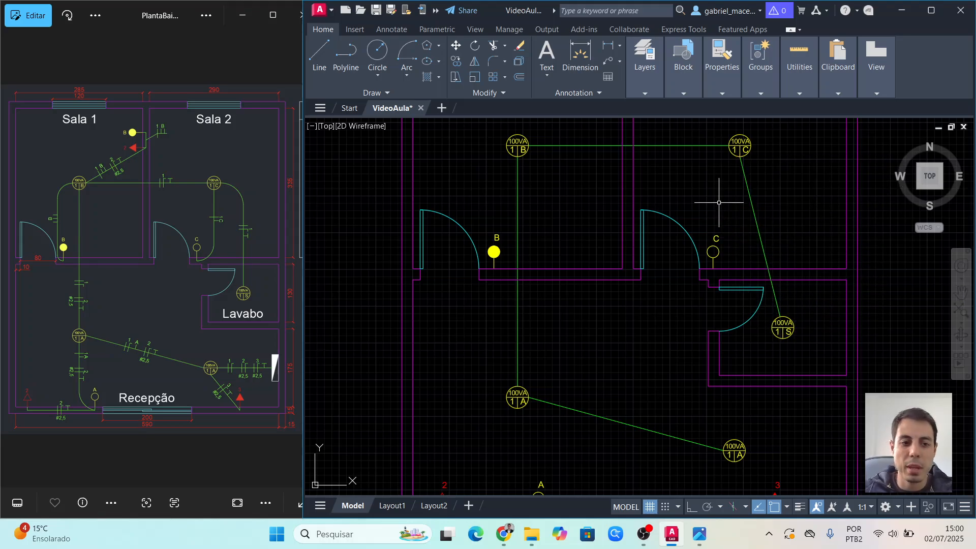
Draw a diagonal conduit line from the right quadrant of Sala 1's light point B to the wall end of outlet 2.
{"action": "middle_click_drag", "start_coordinate": [601, 308], "coordinate": [539, 319]}
{"action": "mouse_move", "coordinate": [531, 325]}
{"action": "middle_mouse_down"}
{"action": "mouse_move", "coordinate": [517, 329]}
{"action": "mouse_move", "coordinate": [567, 353]}
{"action": "middle_mouse_up"}
{"action": "middle_click_drag", "start_coordinate": [518, 229], "coordinate": [536, 252]}
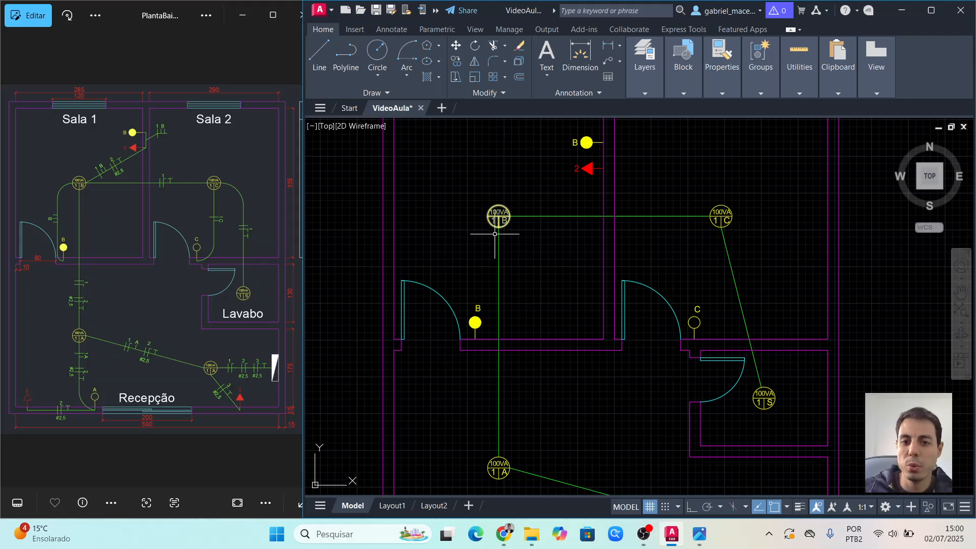
{"action": "middle_click_drag", "start_coordinate": [519, 203], "coordinate": [519, 233]}
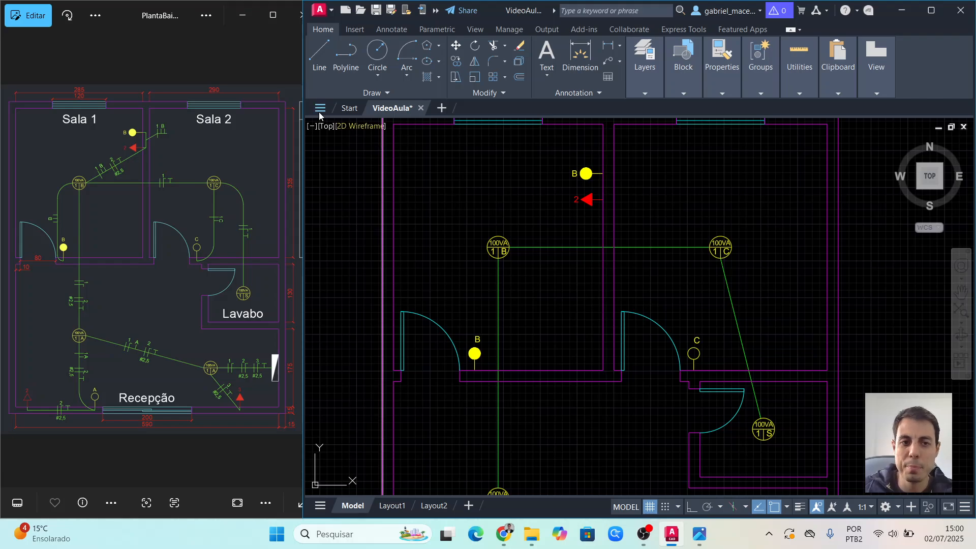
{"action": "left_click", "coordinate": [319, 51]}
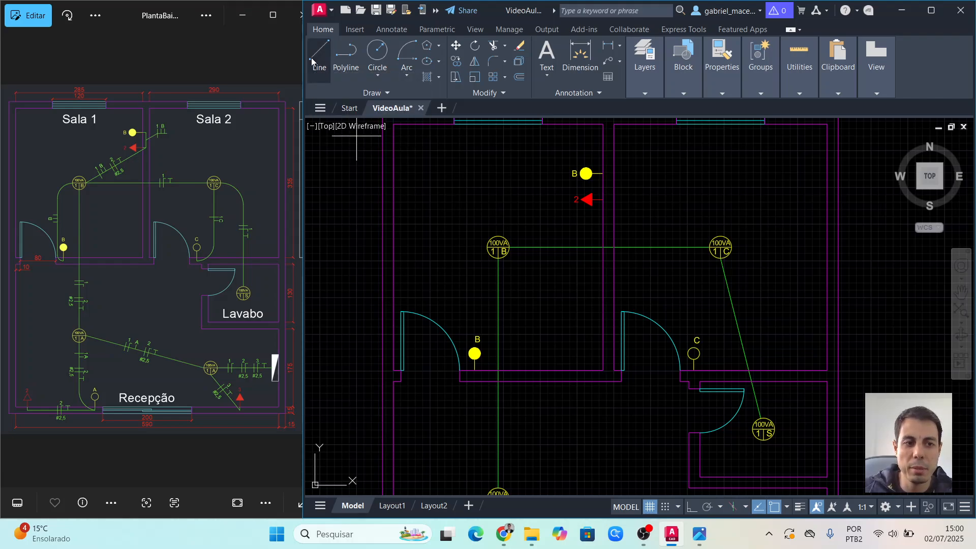
{"action": "left_click", "coordinate": [509, 247]}
{"action": "scroll", "coordinate": [589, 200], "scroll_direction": "up", "scroll_amount": 4}
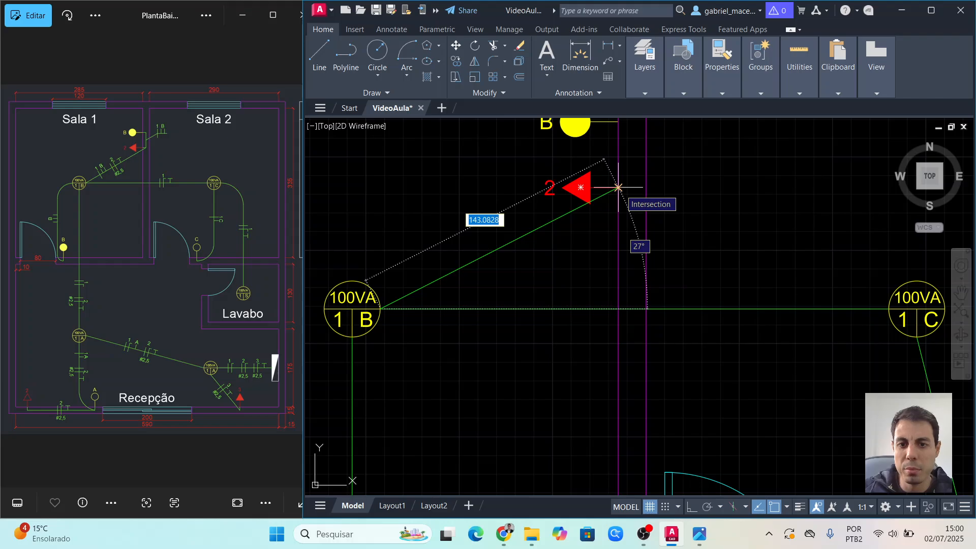
{"action": "left_click", "coordinate": [618, 188]}
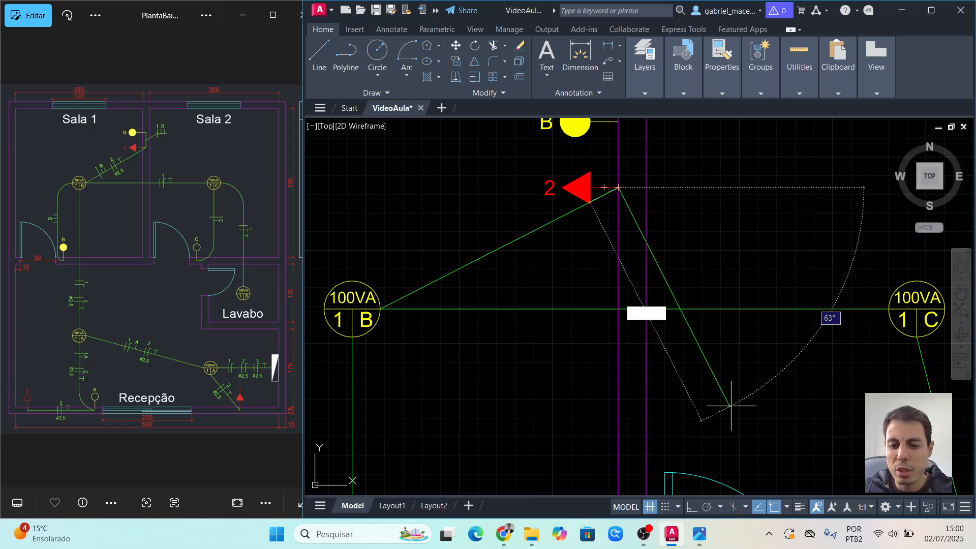
Turn on Ortho and continue the conduit 5 units horizontally into the wall from outlet 2.
{"action": "left_click", "coordinate": [692, 507]}
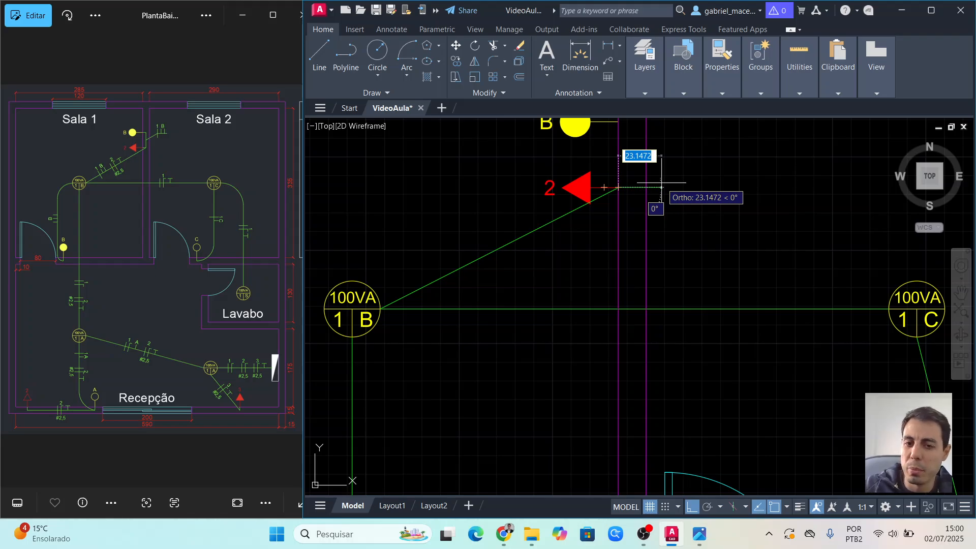
{"action": "type", "text": "5"}
{"action": "key", "text": "Return"}
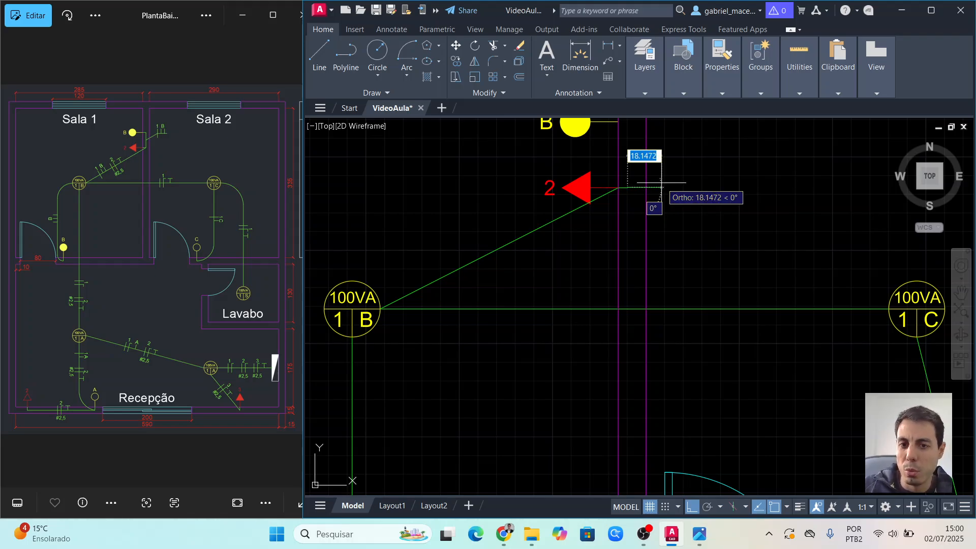
{"action": "middle_click_drag", "start_coordinate": [639, 159], "coordinate": [635, 214]}
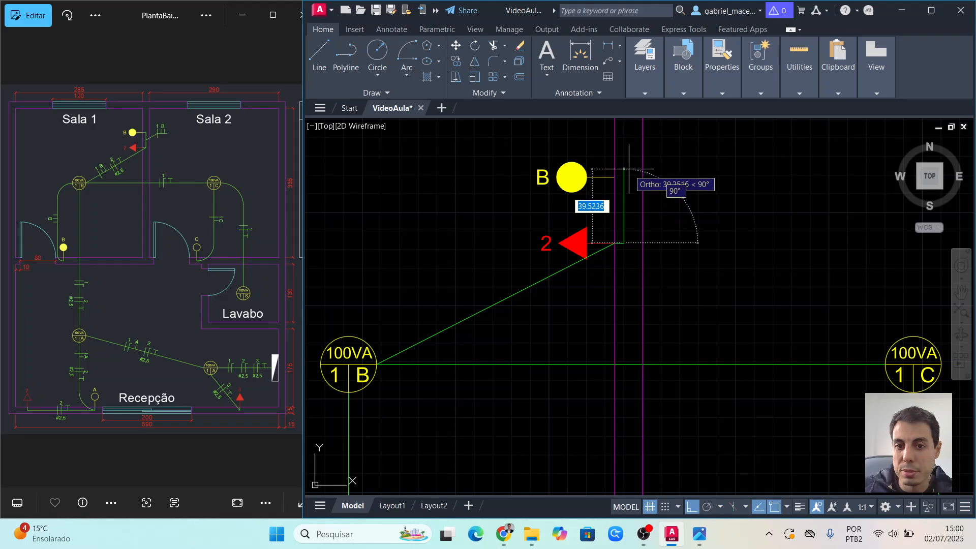
{"action": "key", "text": "Escape"}
Connect the wall-mounted switch B above outlet 2 to the end of the outlet's short stub with a right-angled conduit inside the wall.
{"action": "left_click", "coordinate": [323, 56]}
{"action": "left_click", "coordinate": [624, 177]}
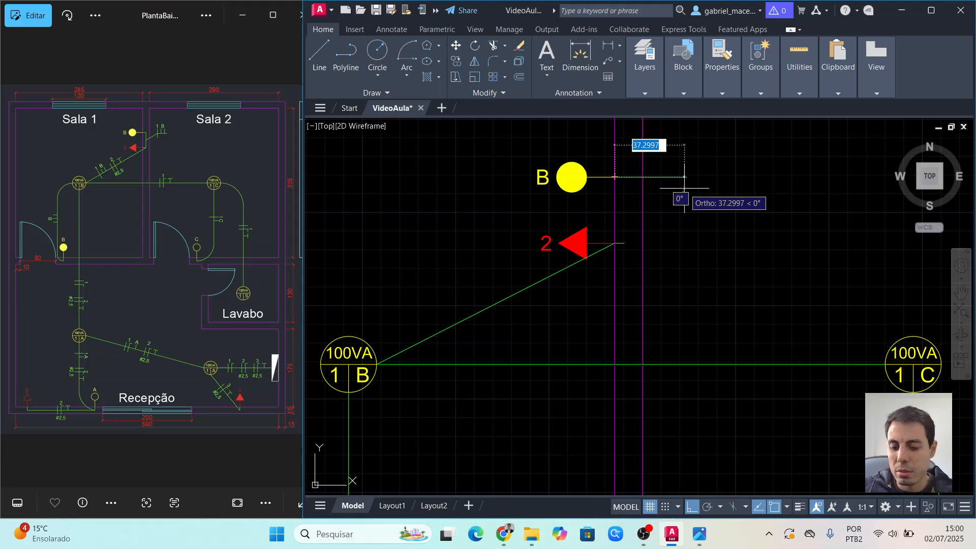
{"action": "left_click", "coordinate": [624, 243]}
{"action": "key", "text": "Escape"}
Stretch the diagonal conduit's upper end to the corner inside the wall where outlet 2's stub ends.
{"action": "left_click", "coordinate": [608, 249]}
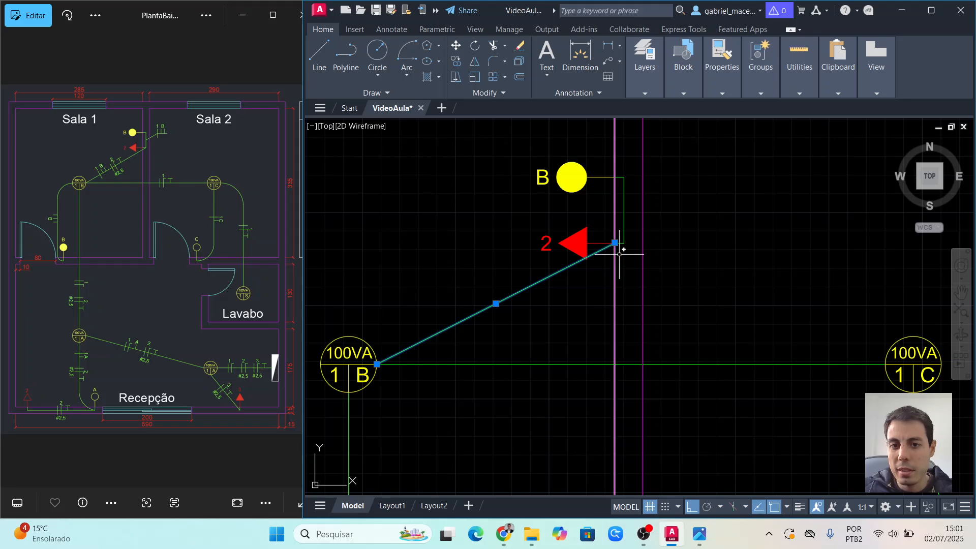
{"action": "left_click", "coordinate": [615, 243]}
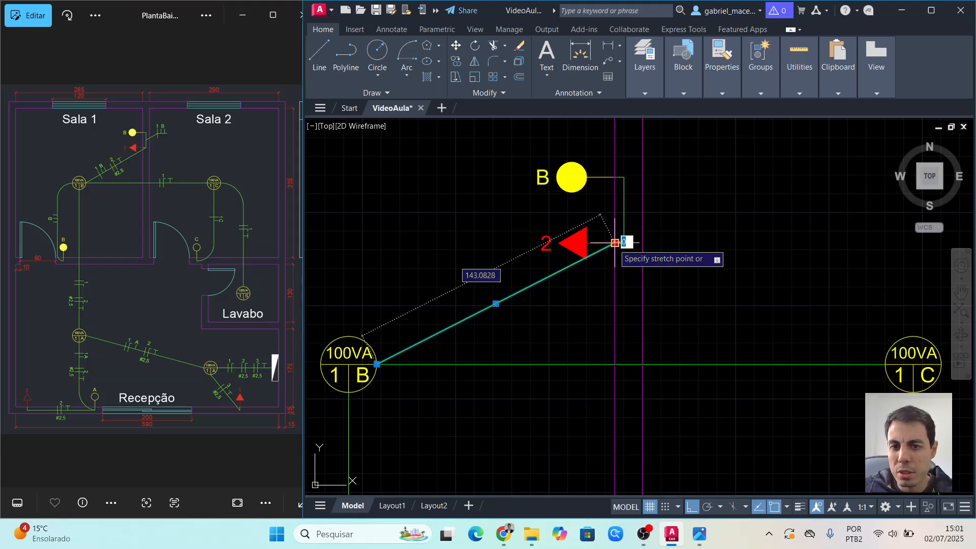
{"action": "left_click", "coordinate": [625, 244]}
{"action": "key", "text": "Escape"}
{"action": "scroll", "coordinate": [584, 277], "scroll_direction": "up", "scroll_amount": 3}
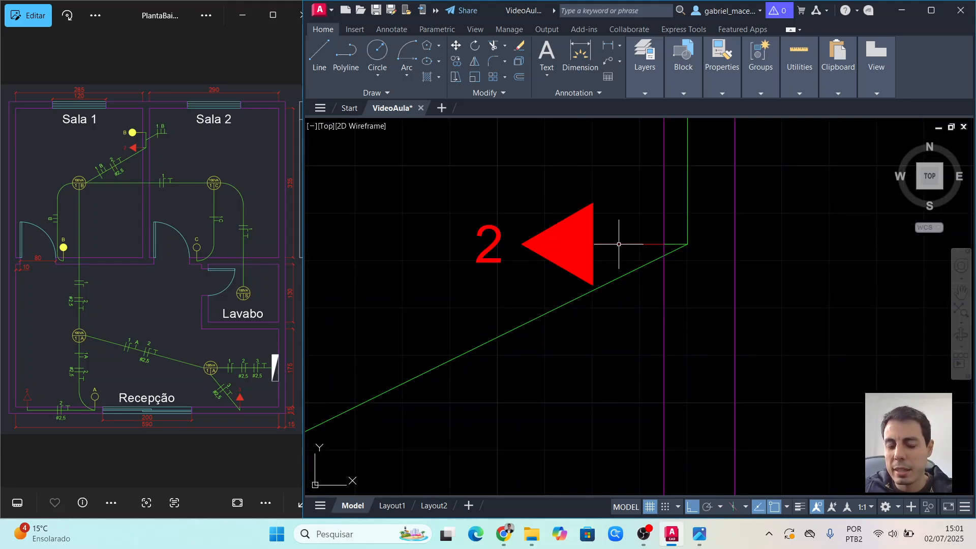
{"action": "scroll", "coordinate": [556, 327], "scroll_direction": "down", "scroll_amount": 3}
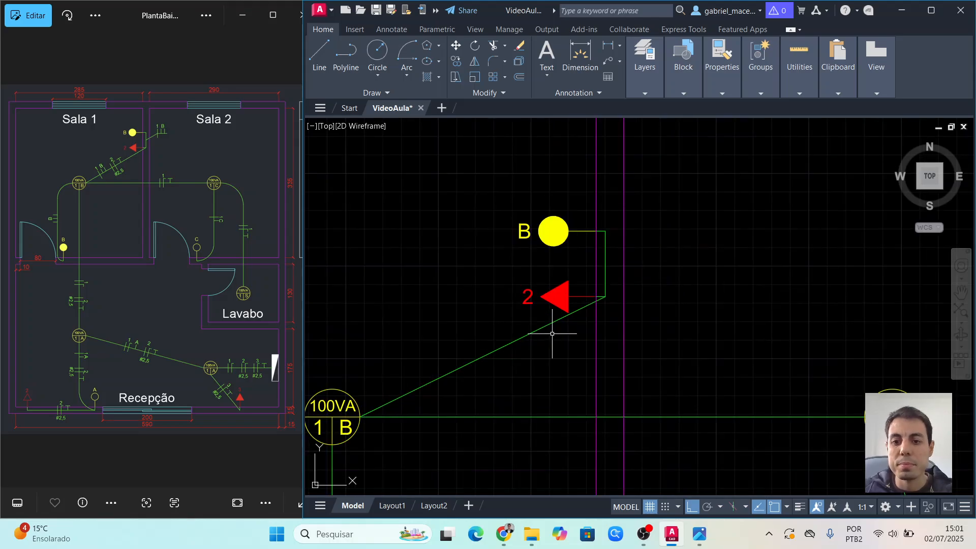
Draw a short horizontal conduit line outward from the left quadrant of Sala 1's light point B.
{"action": "mouse_move", "coordinate": [568, 354]}
{"action": "middle_mouse_down"}
{"action": "mouse_move", "coordinate": [582, 284]}
{"action": "mouse_move", "coordinate": [625, 239]}
{"action": "mouse_move", "coordinate": [736, 175]}
{"action": "middle_mouse_up"}
{"action": "scroll", "coordinate": [553, 219], "scroll_direction": "down", "scroll_amount": 3}
{"action": "mouse_move", "coordinate": [519, 270]}
{"action": "middle_mouse_down"}
{"action": "mouse_move", "coordinate": [589, 205]}
{"action": "mouse_move", "coordinate": [628, 195]}
{"action": "middle_mouse_up"}
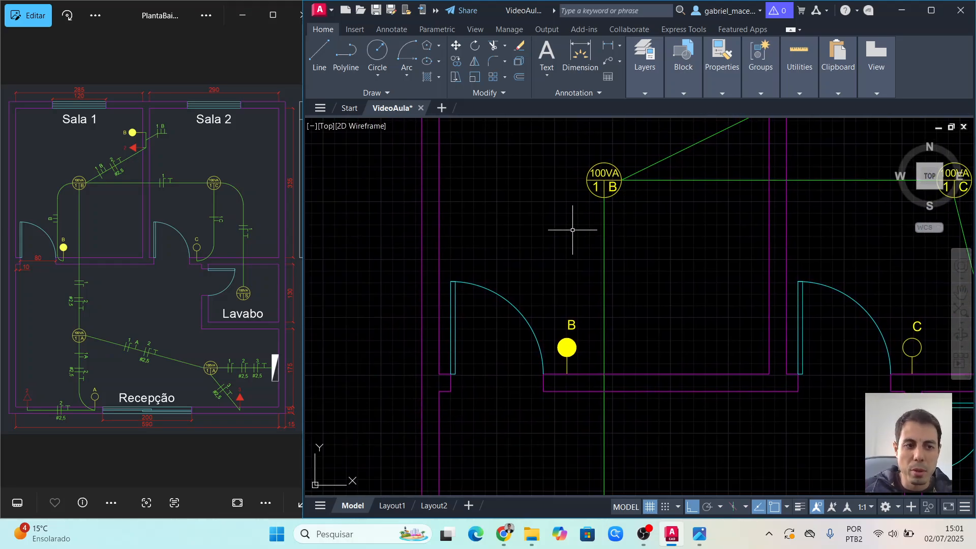
{"action": "left_click", "coordinate": [319, 56]}
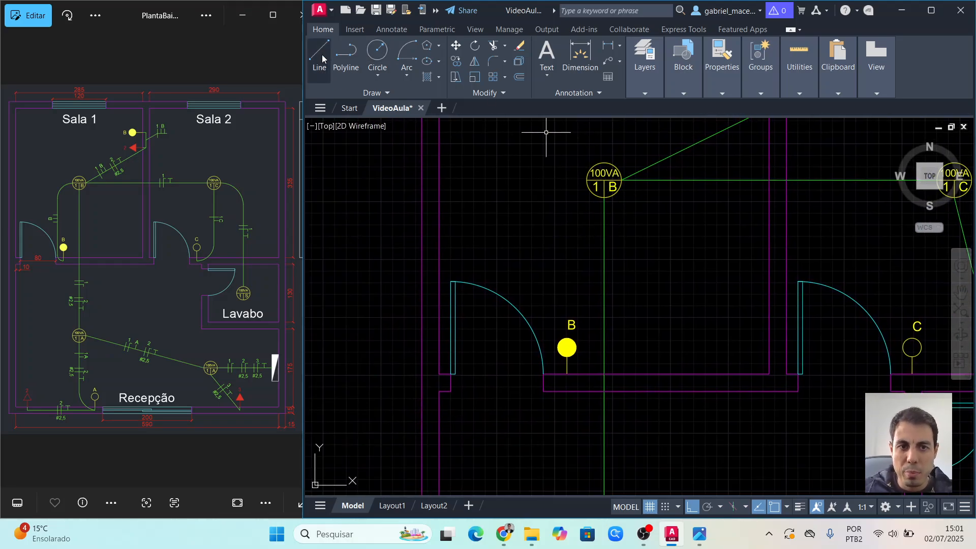
{"action": "left_click", "coordinate": [586, 180]}
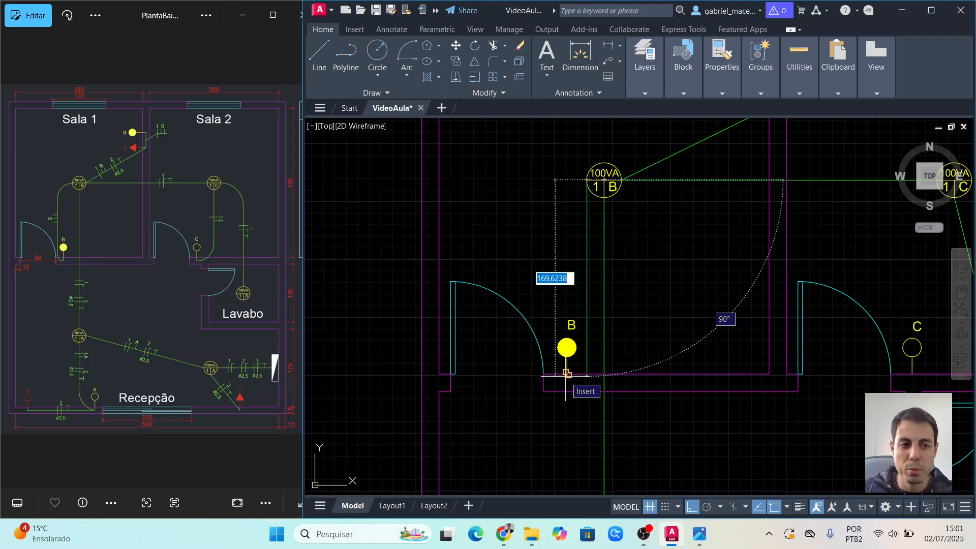
{"action": "left_click", "coordinate": [548, 180]}
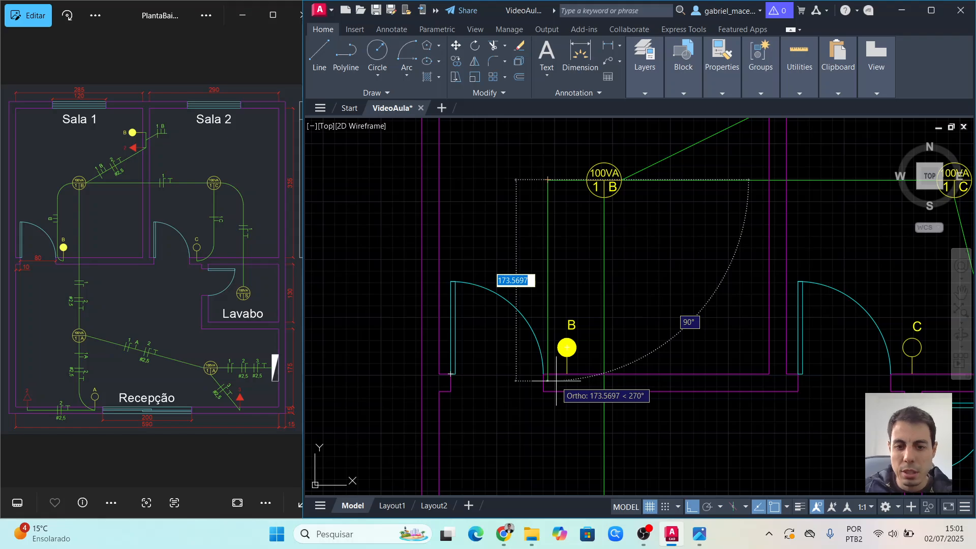
{"action": "key", "text": "Escape"}
Draw a polyline conduit from the switch B by Sala 1's door down into the wall, about 14 units left, and up to light point B's level.
{"action": "left_click", "coordinate": [346, 51]}
{"action": "scroll", "coordinate": [564, 367], "scroll_direction": "up", "scroll_amount": 2}
{"action": "left_click", "coordinate": [569, 379]}
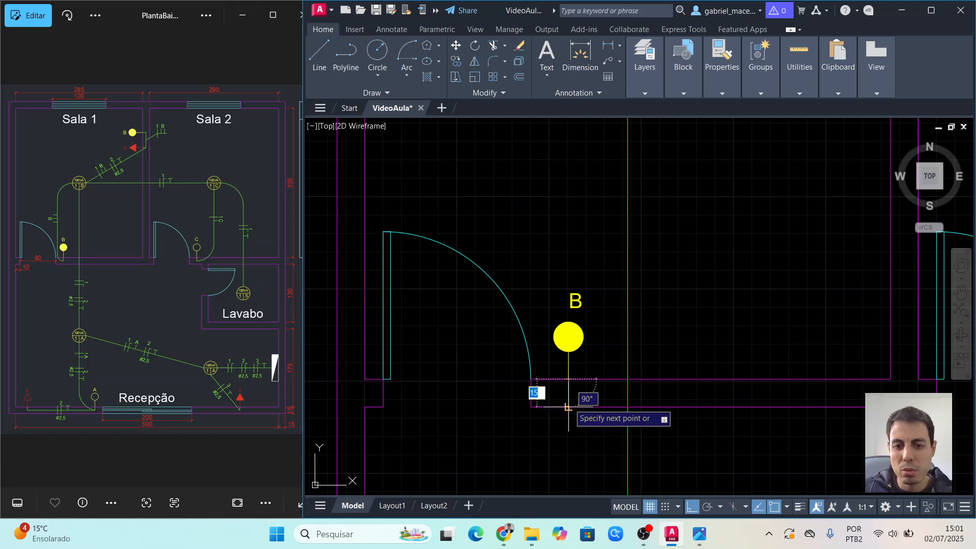
{"action": "left_click", "coordinate": [569, 388]}
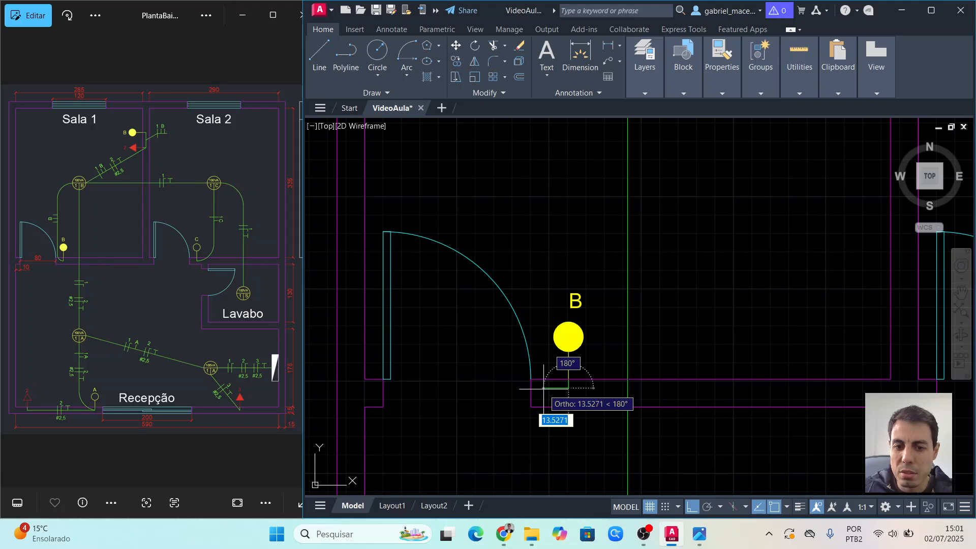
{"action": "left_click", "coordinate": [543, 389]}
{"action": "middle_click_drag", "start_coordinate": [577, 241], "coordinate": [548, 371]}
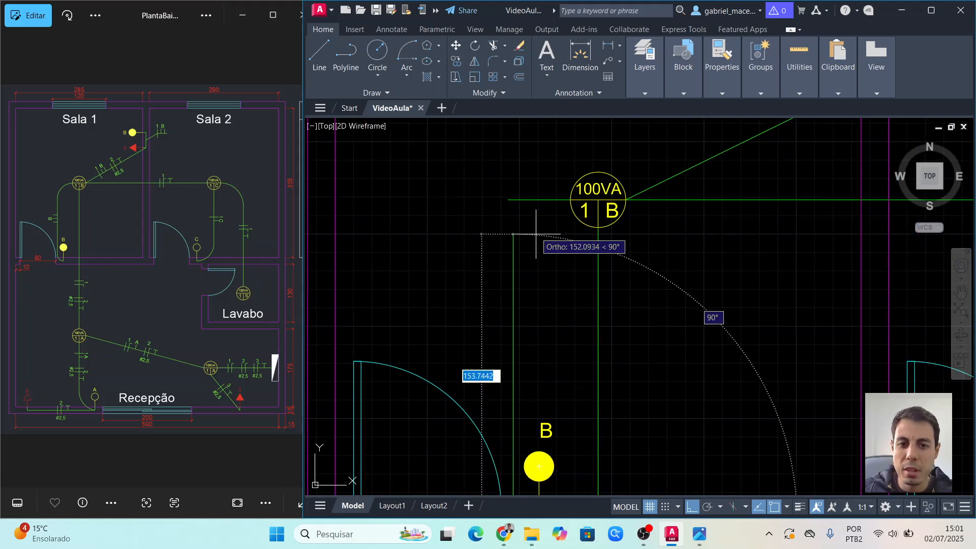
{"action": "left_click", "coordinate": [512, 200]}
{"action": "key", "text": "Return"}
Stretch the free end of the short horizontal conduit beside light point B to meet the polyline's upper end.
{"action": "scroll", "coordinate": [512, 198], "scroll_direction": "up", "scroll_amount": 2}
{"action": "left_click", "coordinate": [514, 196]}
{"action": "left_click", "coordinate": [510, 196]}
{"action": "left_click", "coordinate": [516, 197]}
{"action": "key", "text": "Escape"}
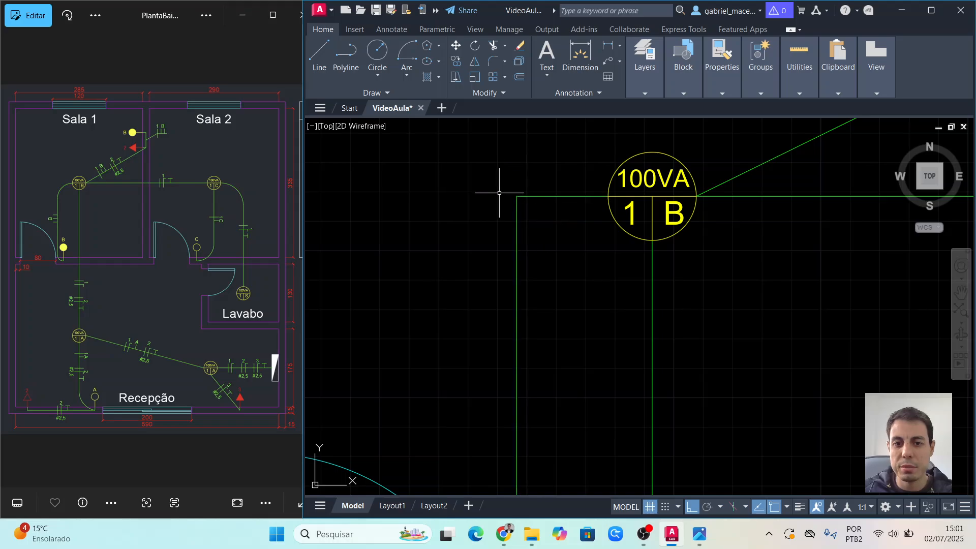
Fillet the upper corner between the horizontal conduit and the polyline near light point B with radius 10.
{"action": "scroll", "coordinate": [559, 229], "scroll_direction": "down", "scroll_amount": 4}
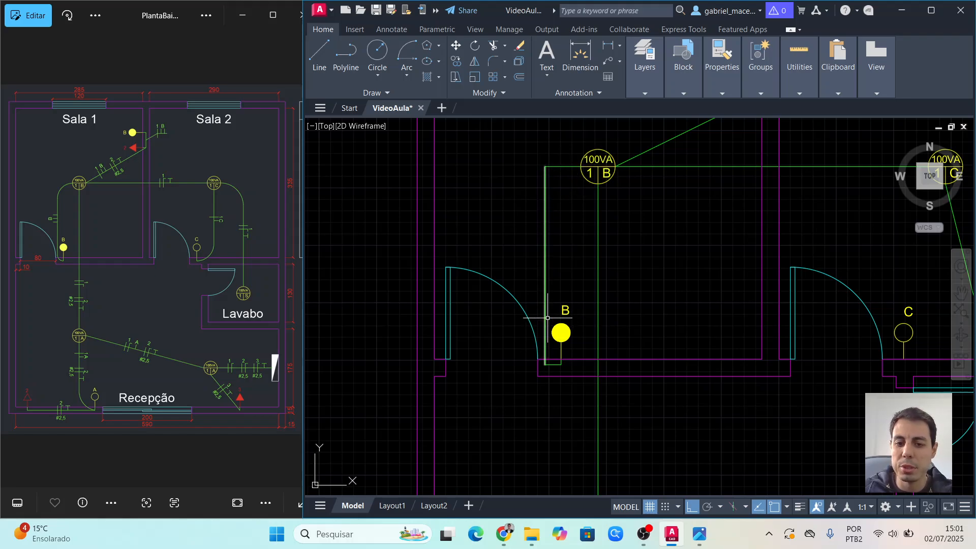
{"action": "left_click", "coordinate": [492, 62]}
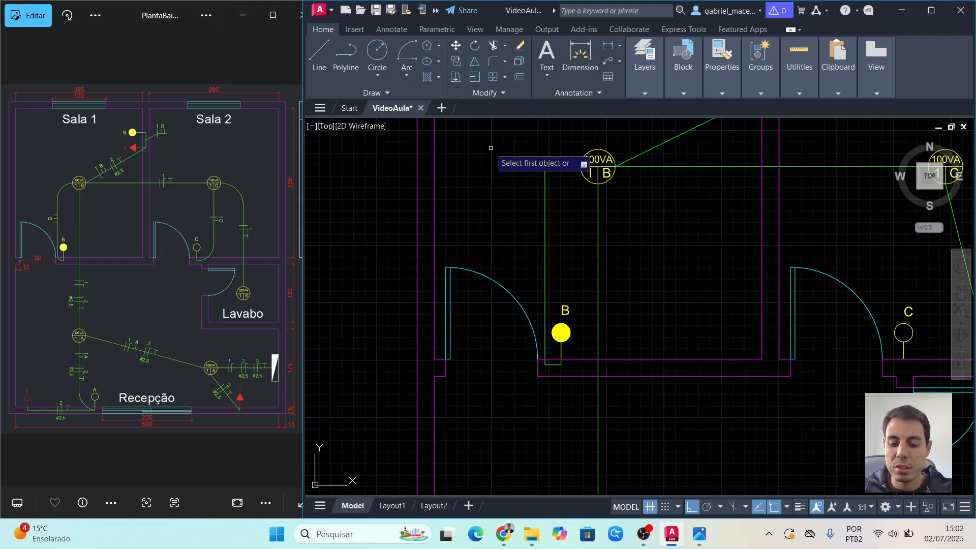
{"action": "type", "text": "r"}
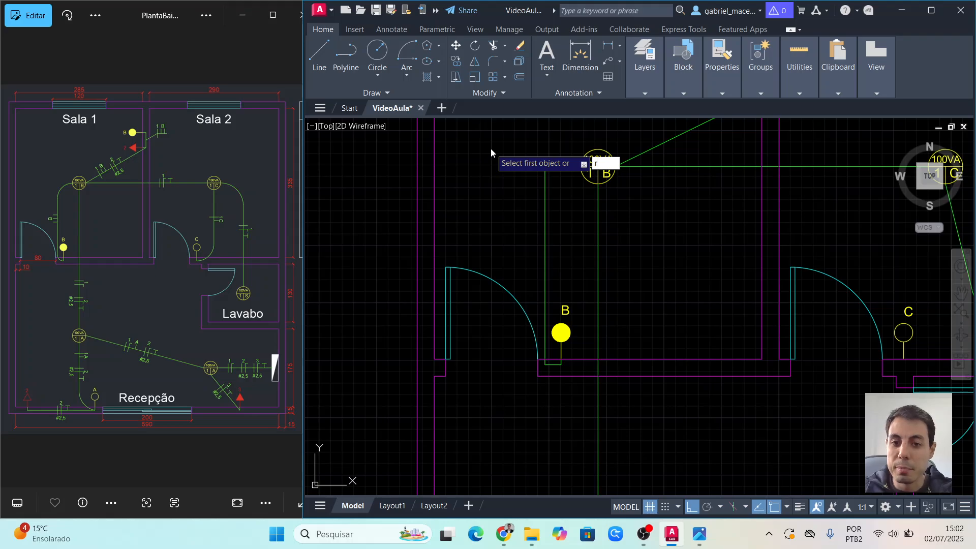
{"action": "key", "text": "Return"}
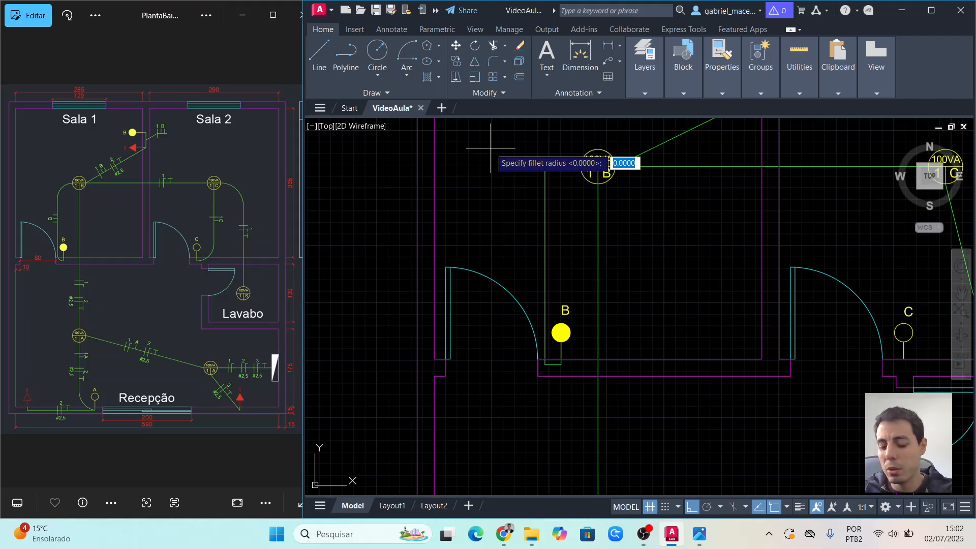
{"action": "type", "text": "1"}
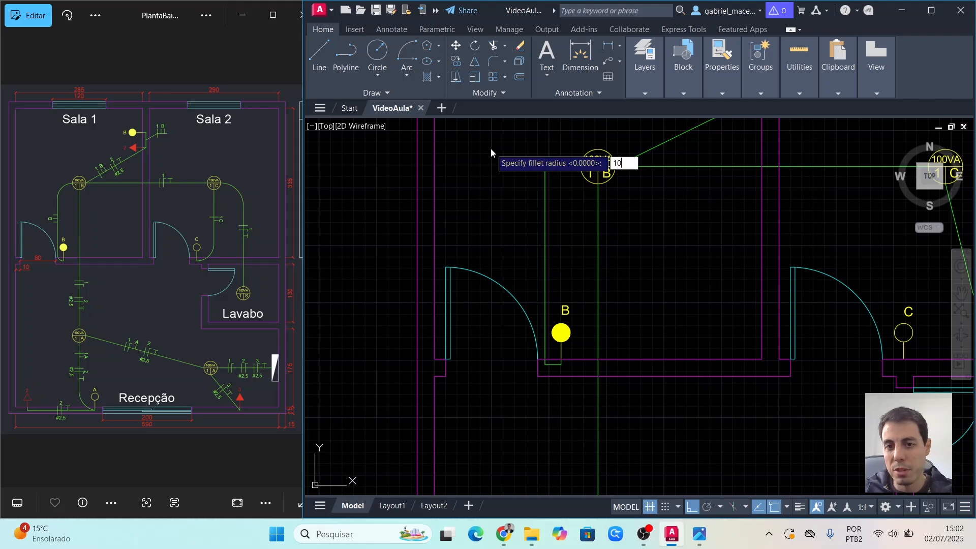
{"action": "type", "text": "0"}
{"action": "key", "text": "Return"}
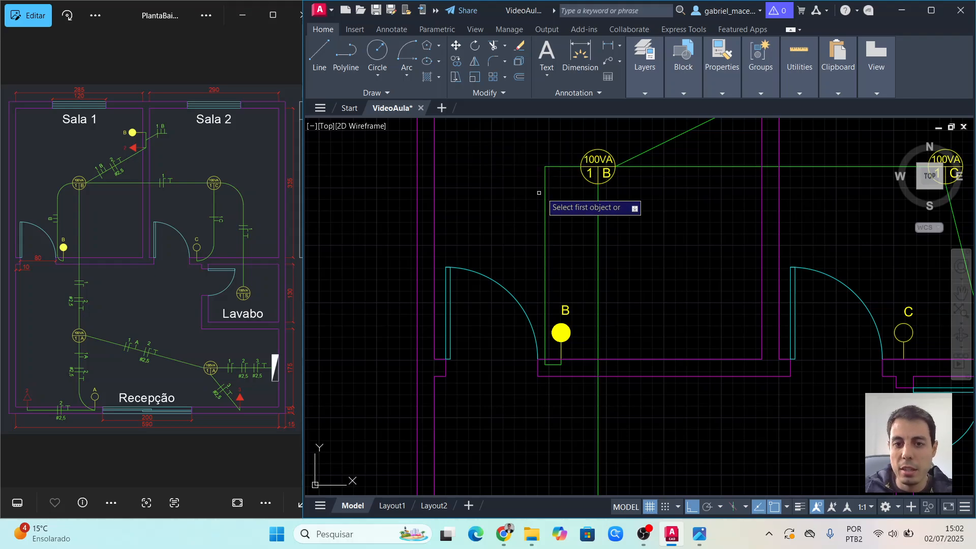
{"action": "left_click", "coordinate": [564, 171]}
{"action": "left_click", "coordinate": [546, 197]}
Fillet the lower corner of the conduit beneath switch B, inside Sala 1's wall, with radius 10.
{"action": "scroll", "coordinate": [571, 283], "scroll_direction": "up", "scroll_amount": 4}
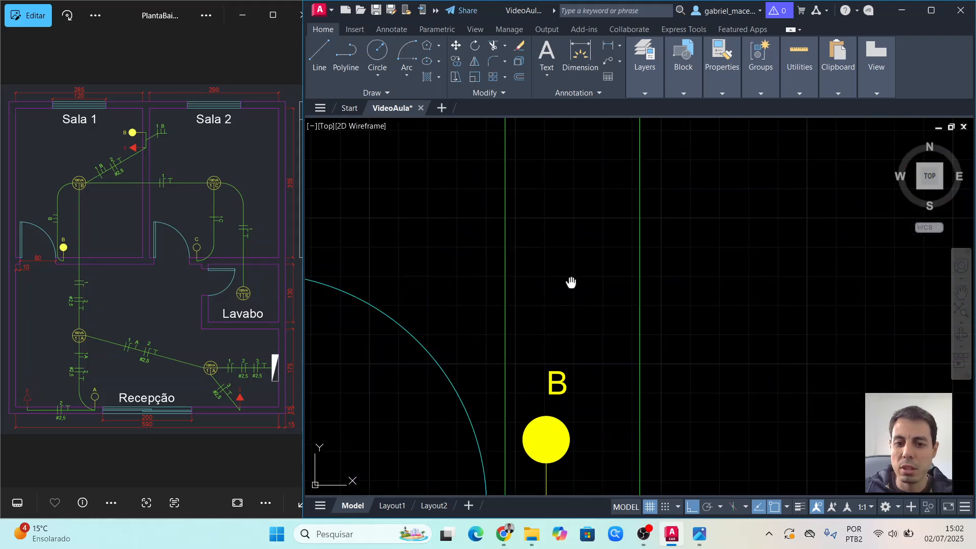
{"action": "left_click", "coordinate": [492, 62]}
{"action": "middle_click_drag", "start_coordinate": [585, 206], "coordinate": [556, 146]}
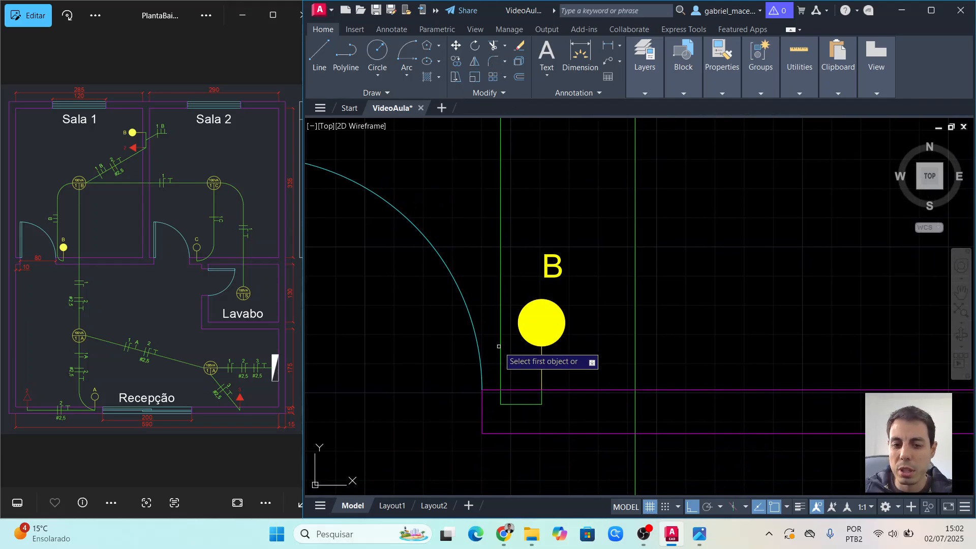
{"action": "left_click", "coordinate": [501, 359]}
{"action": "left_click", "coordinate": [514, 405]}
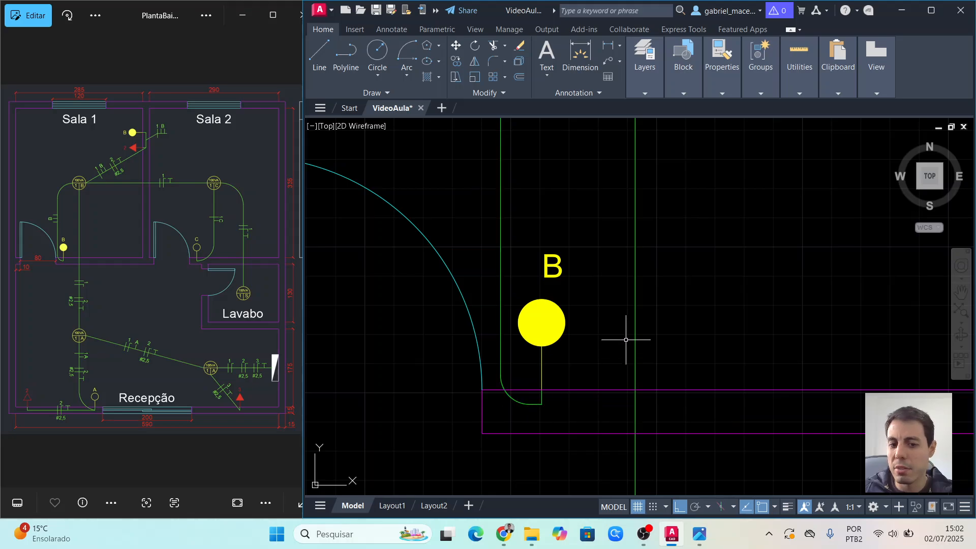
Undo the fillets at the upper and lower corners of the conduit between light point B and switch B.
{"action": "scroll", "coordinate": [588, 283], "scroll_direction": "down", "scroll_amount": 3}
{"action": "middle_click_drag", "start_coordinate": [588, 283], "coordinate": [575, 318]}
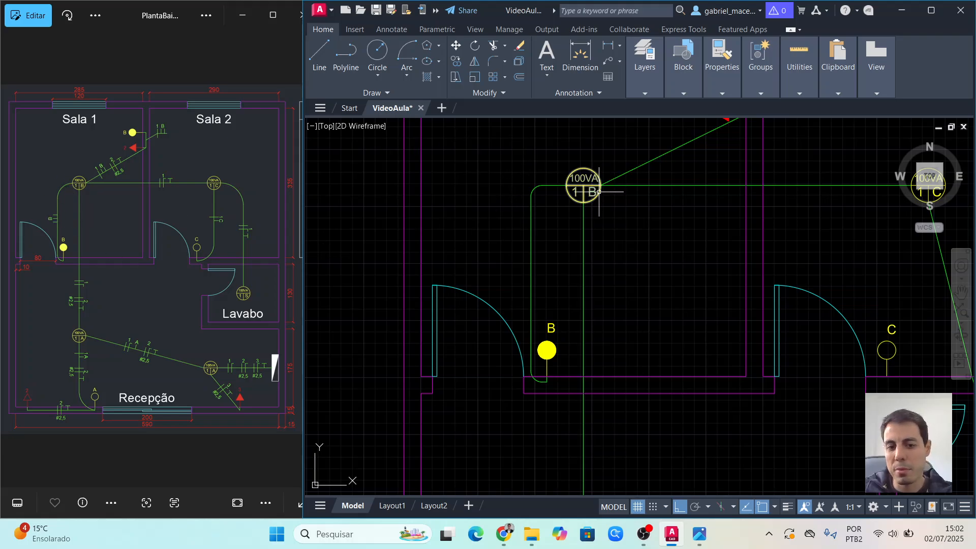
{"action": "left_click", "coordinate": [533, 189]}
{"action": "left_click", "coordinate": [472, 178]}
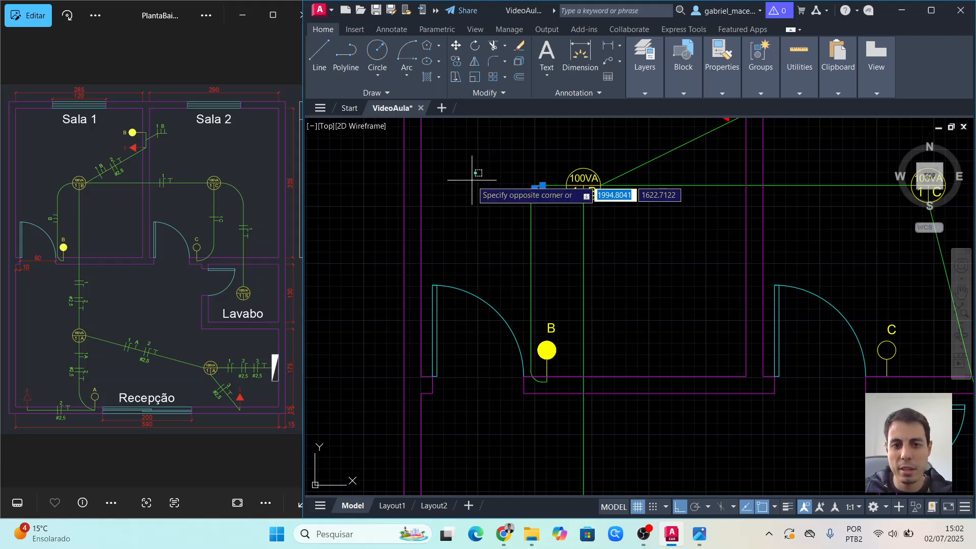
{"action": "key", "text": "Escape"}
{"action": "key", "text": "Escape"}
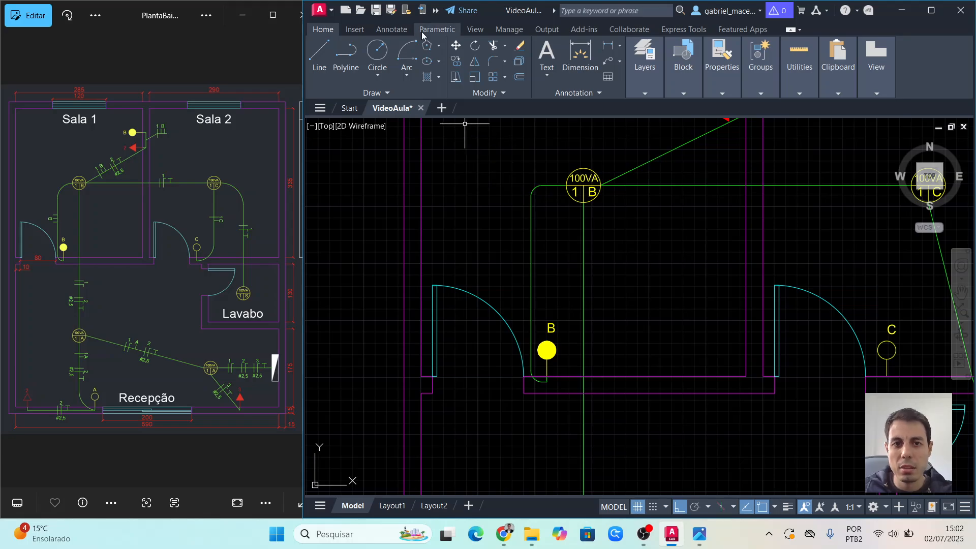
{"action": "scroll", "coordinate": [538, 135], "scroll_direction": "up", "scroll_amount": 4}
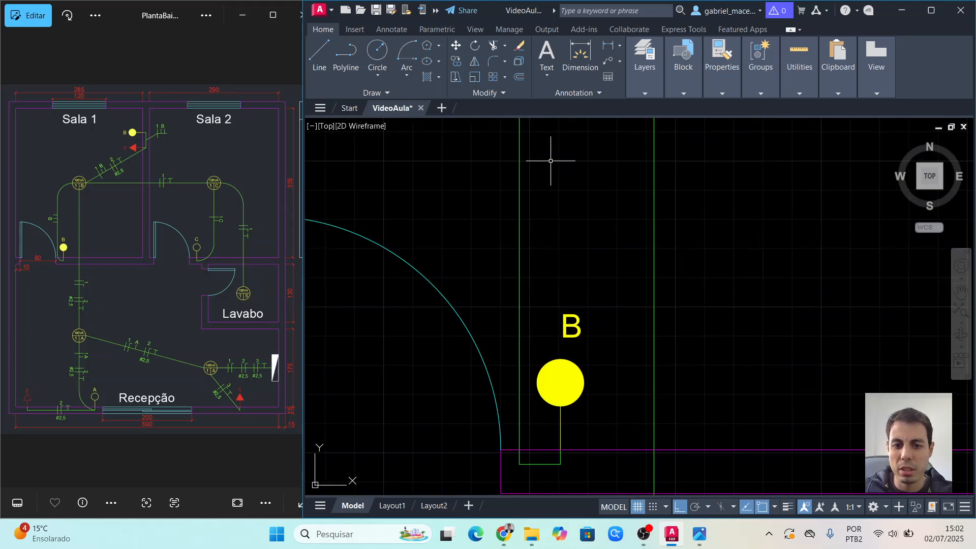
{"action": "scroll", "coordinate": [551, 161], "scroll_direction": "down", "scroll_amount": 4}
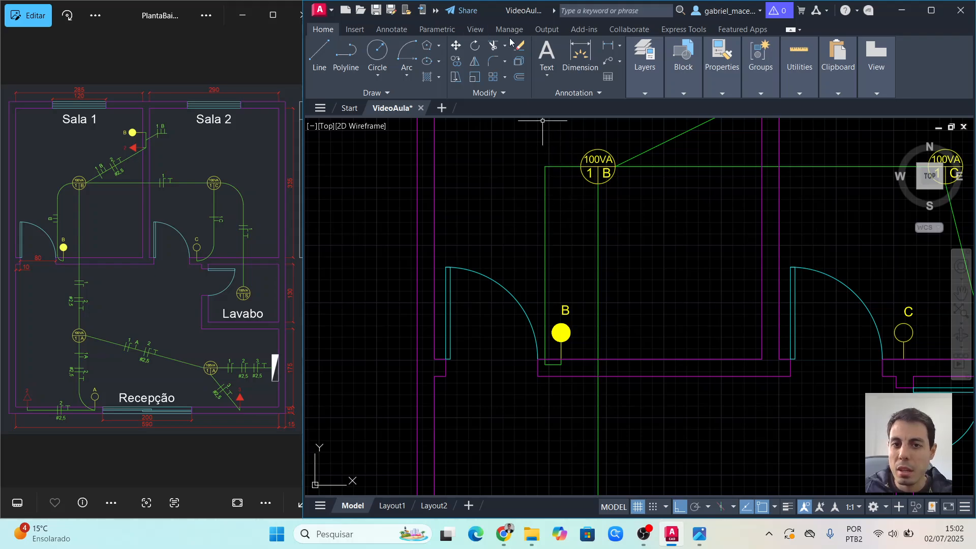
Fillet the upper corner of the conduit beside Sala 1's light point B with radius 20.
{"action": "left_click", "coordinate": [493, 62]}
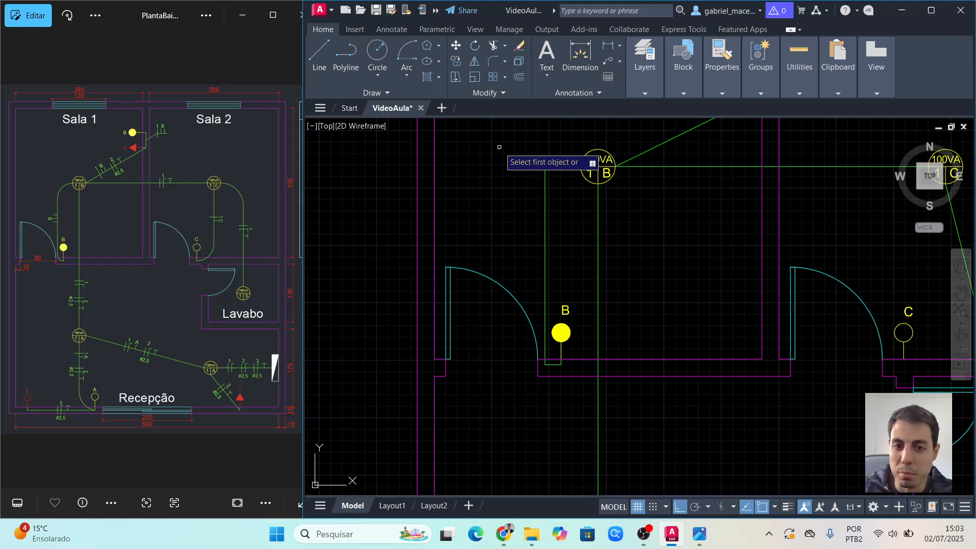
{"action": "type", "text": "r"}
{"action": "key", "text": "Return"}
{"action": "type", "text": "20"}
{"action": "key", "text": "Return"}
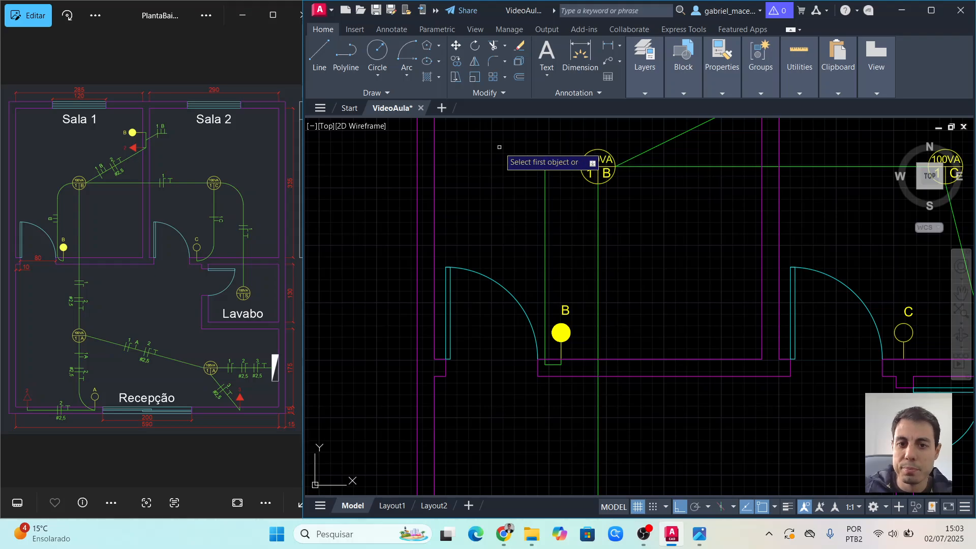
{"action": "left_click", "coordinate": [559, 166]}
{"action": "left_click", "coordinate": [545, 187]}
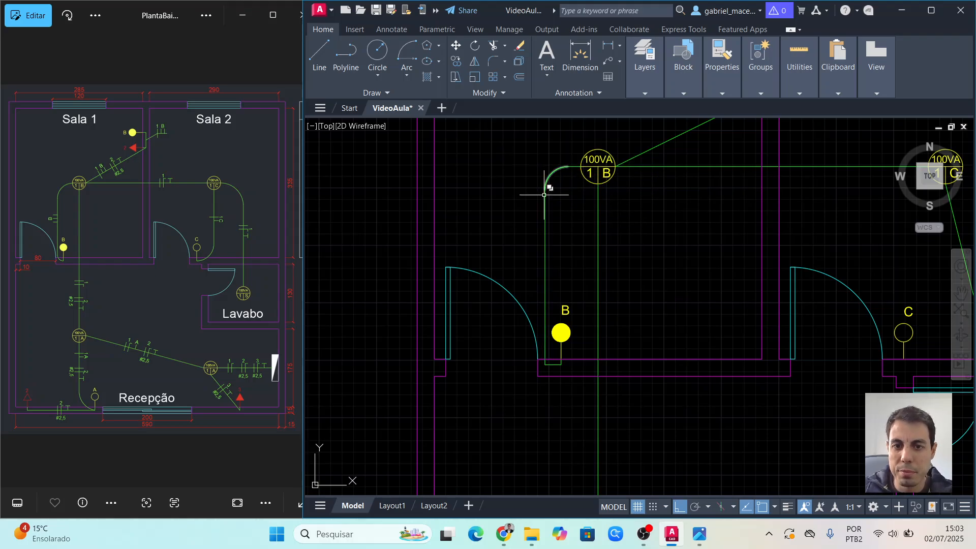
Try to fillet the lower conduit corner beneath Sala 1's switch B with radius 20.
{"action": "scroll", "coordinate": [554, 351], "scroll_direction": "up", "scroll_amount": 2}
{"action": "key", "text": "Return"}
{"action": "left_click", "coordinate": [536, 347]}
{"action": "left_click", "coordinate": [548, 377]}
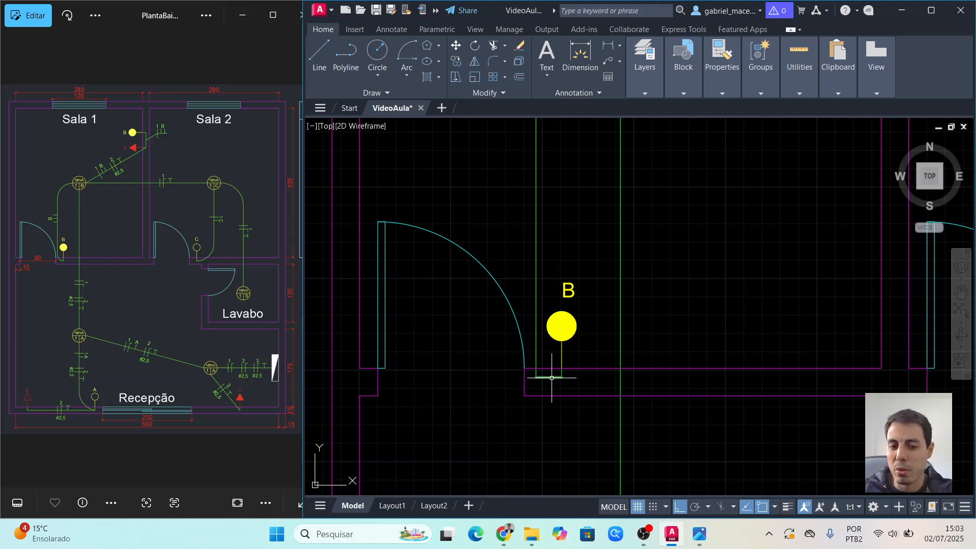
{"action": "scroll", "coordinate": [513, 199], "scroll_direction": "down", "scroll_amount": 5}
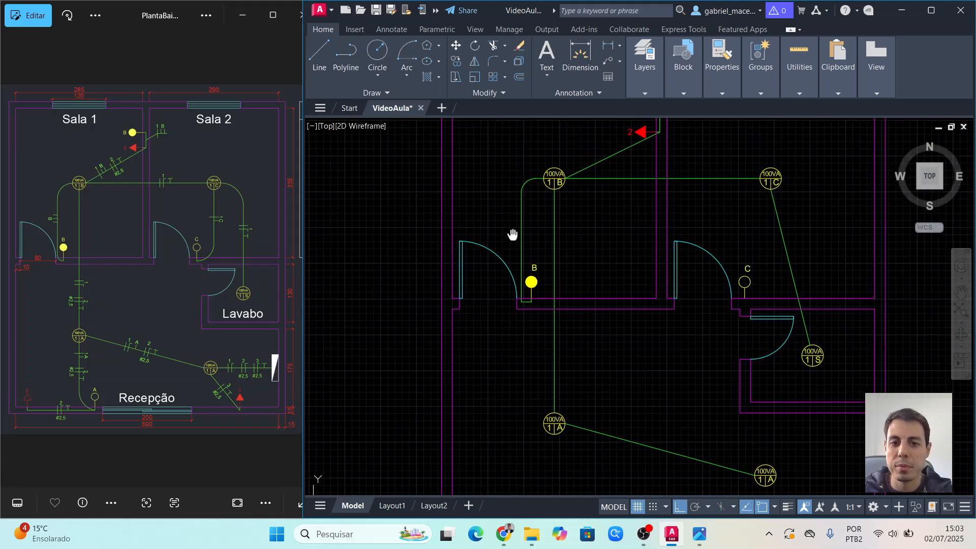
{"action": "scroll", "coordinate": [531, 305], "scroll_direction": "up", "scroll_amount": 4}
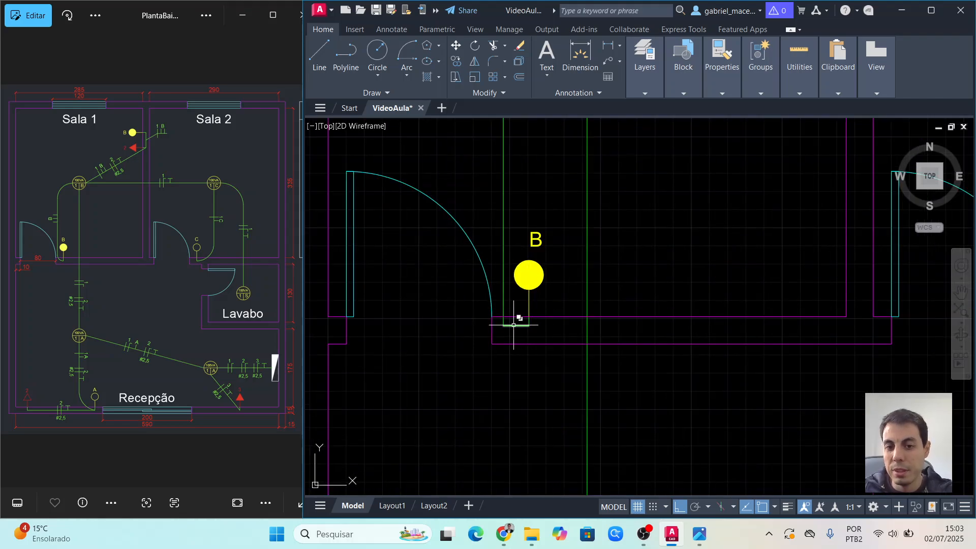
{"action": "middle_click_drag", "start_coordinate": [519, 324], "coordinate": [501, 346]}
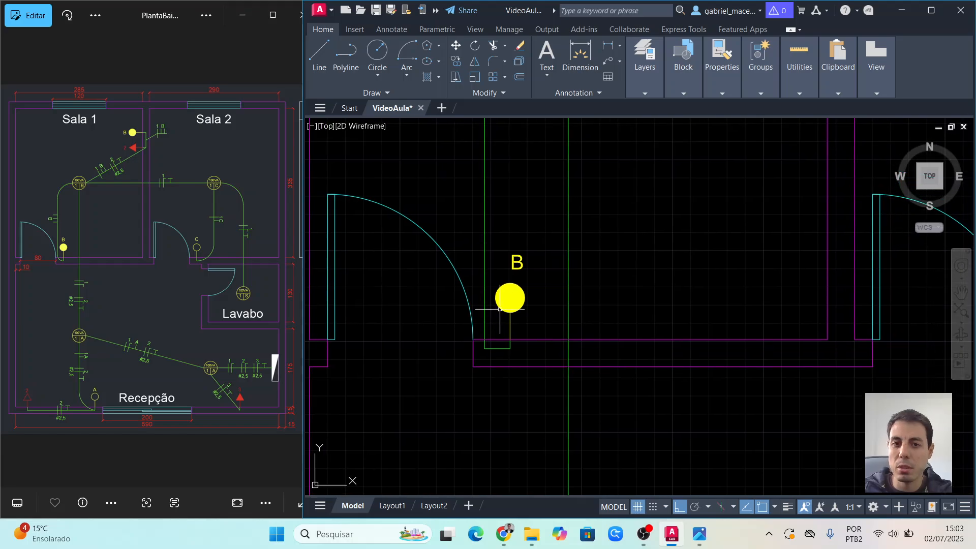
Set the fillet radius to 10 and round the lower conduit corner beneath Sala 1's switch B.
{"action": "left_click", "coordinate": [493, 62]}
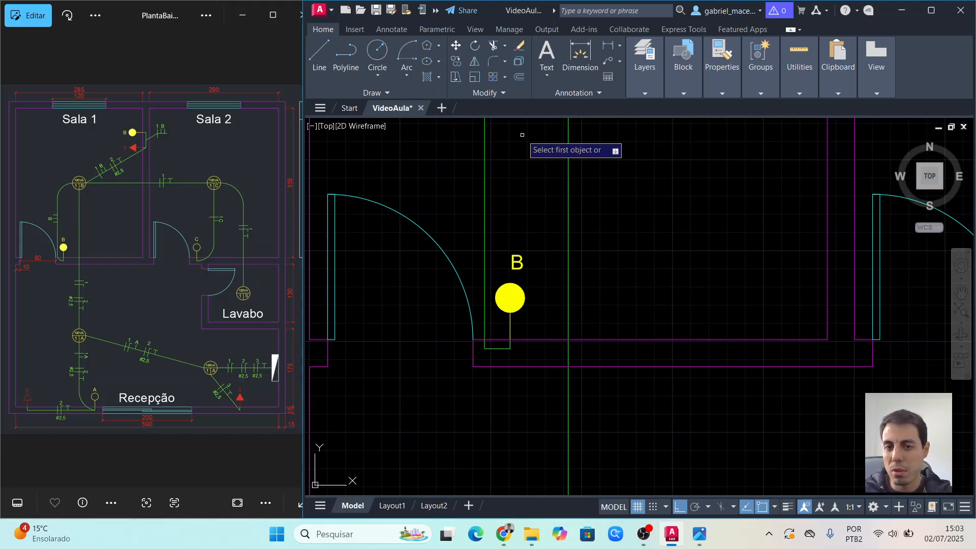
{"action": "type", "text": "r"}
{"action": "key", "text": "Return"}
{"action": "type", "text": "10"}
{"action": "key", "text": "Return"}
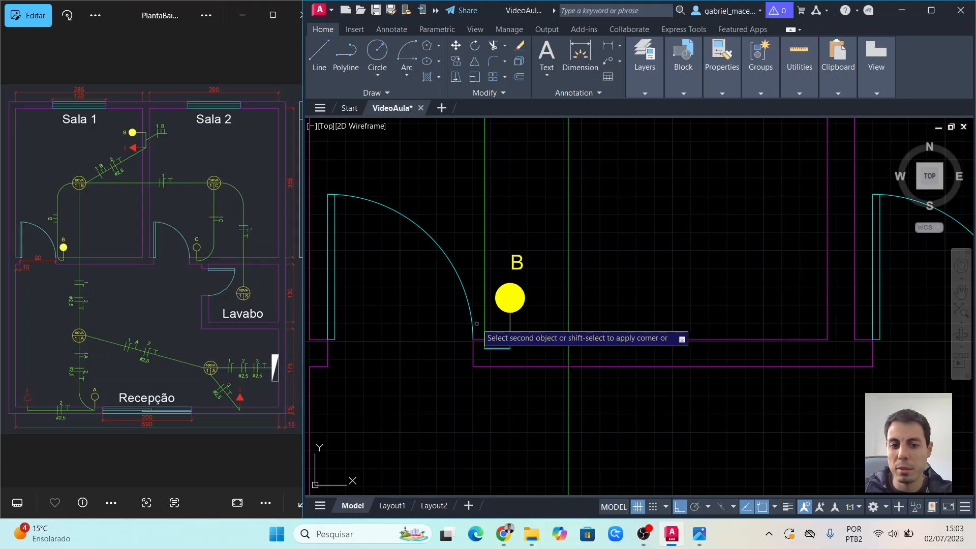
{"action": "scroll", "coordinate": [579, 284], "scroll_direction": "down", "scroll_amount": 4}
{"action": "middle_click_drag", "start_coordinate": [580, 284], "coordinate": [499, 289]}
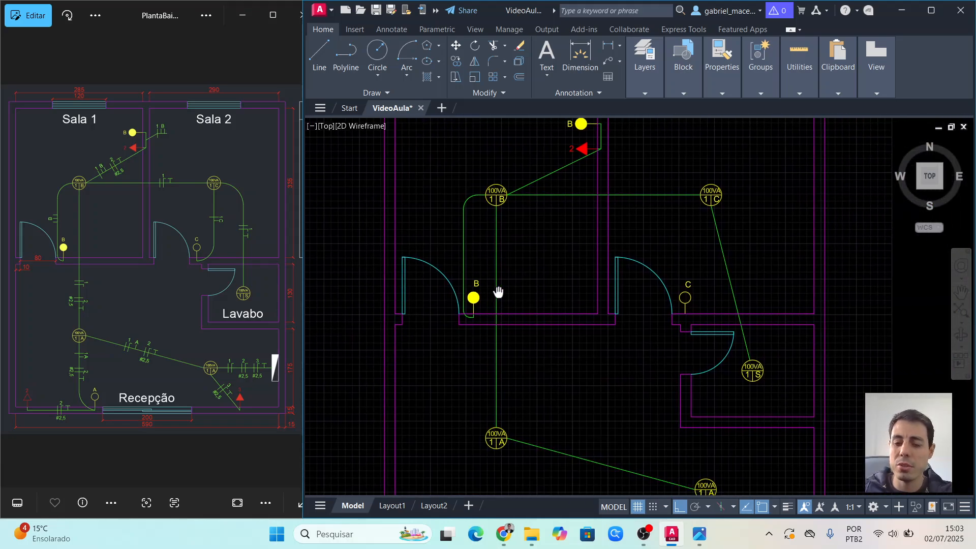
Draw a conduit from the switch C by Sala 2's door down into the wall and about 51 units to the right.
{"action": "mouse_move", "coordinate": [643, 277]}
{"action": "middle_mouse_down"}
{"action": "mouse_move", "coordinate": [649, 294]}
{"action": "mouse_move", "coordinate": [651, 255]}
{"action": "mouse_move", "coordinate": [532, 282]}
{"action": "middle_mouse_up"}
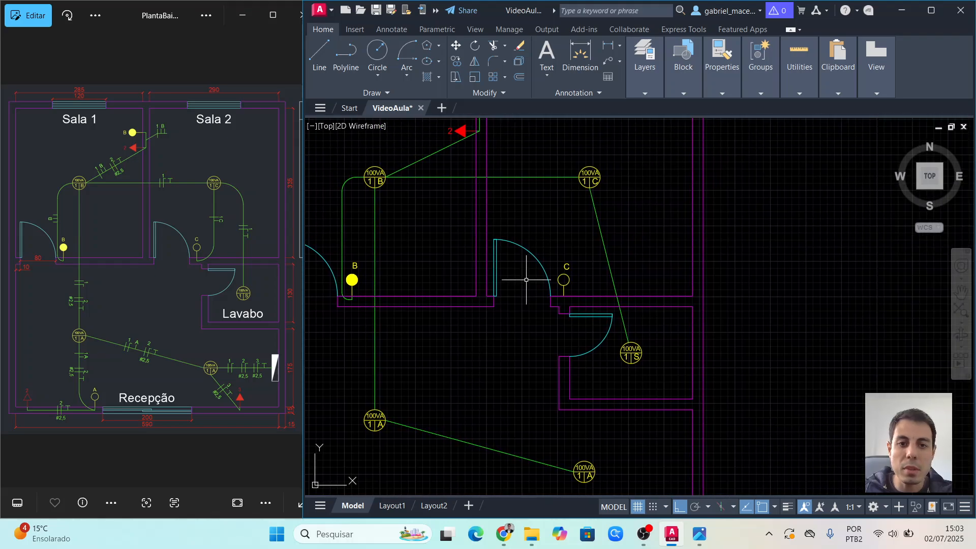
{"action": "left_click", "coordinate": [319, 51]}
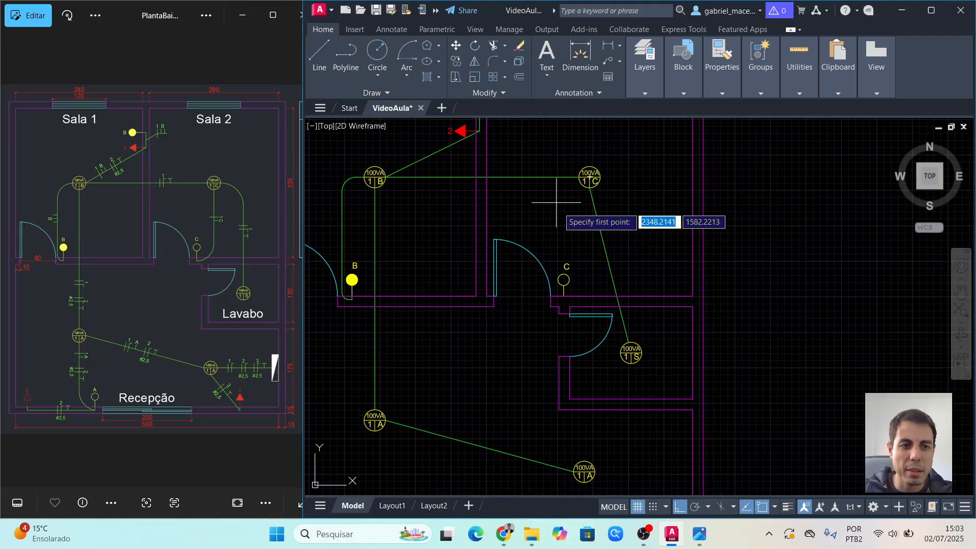
{"action": "scroll", "coordinate": [578, 305], "scroll_direction": "up", "scroll_amount": 2}
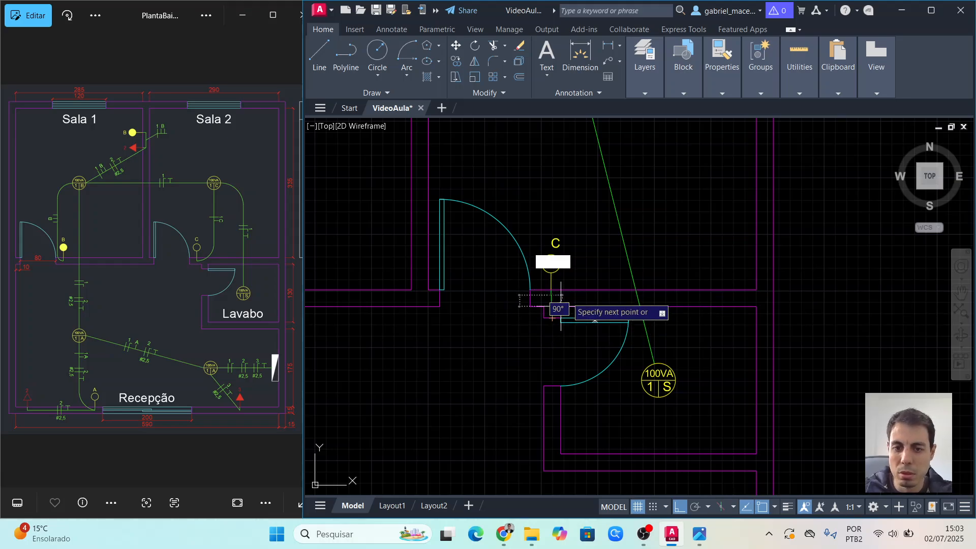
{"action": "scroll", "coordinate": [597, 283], "scroll_direction": "up", "scroll_amount": 2}
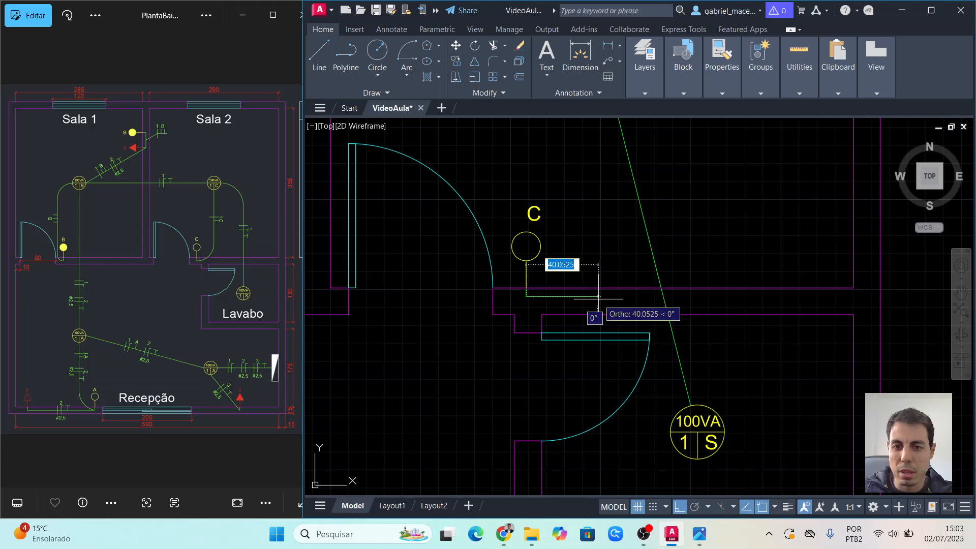
{"action": "scroll", "coordinate": [599, 296], "scroll_direction": "down", "scroll_amount": 2}
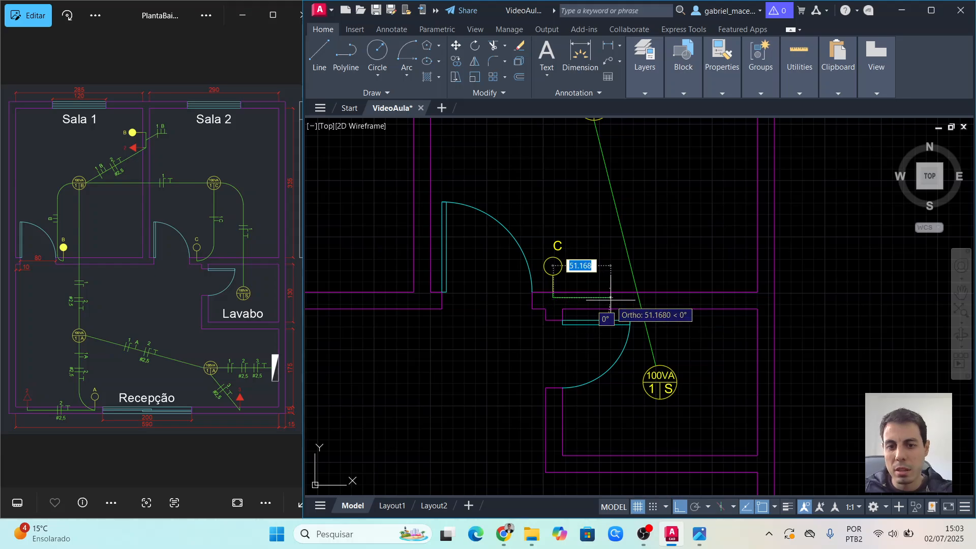
{"action": "left_click", "coordinate": [611, 298]}
{"action": "middle_click_drag", "start_coordinate": [586, 184], "coordinate": [568, 221]}
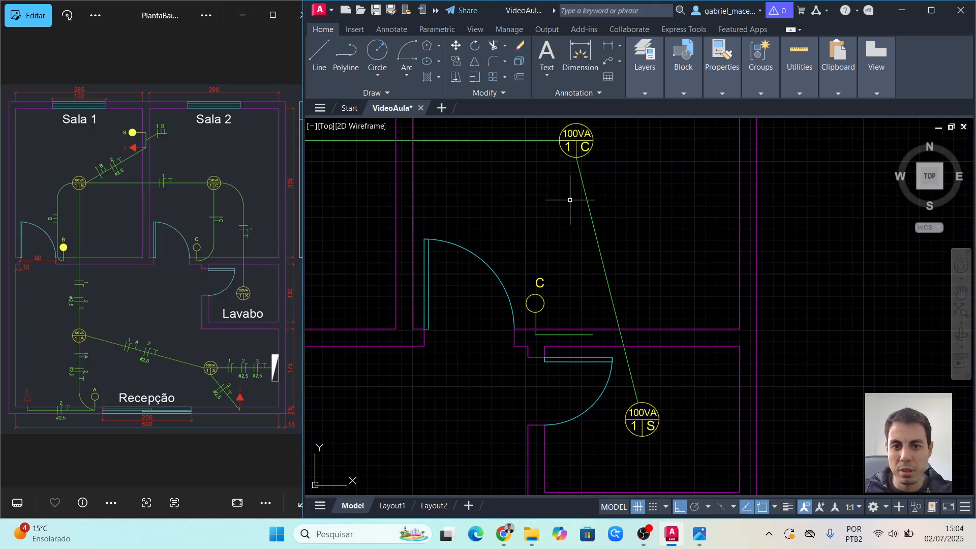
Draw a vertical conduit from light point C down to switch C's horizontal conduit, and shorten the horizontal one to end at that junction.
{"action": "left_click", "coordinate": [319, 56]}
{"action": "left_click", "coordinate": [576, 158]}
{"action": "left_click", "coordinate": [577, 334]}
{"action": "key", "text": "Escape"}
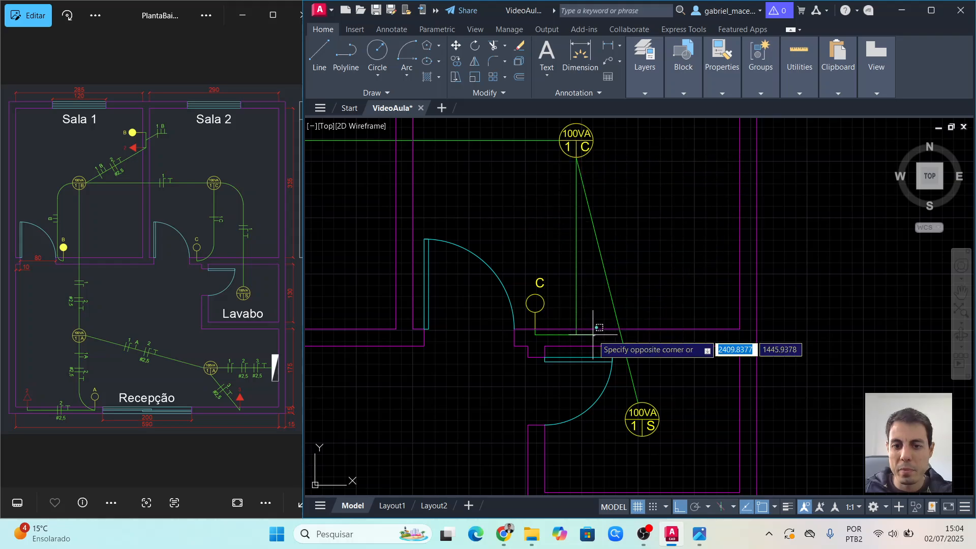
{"action": "left_click", "coordinate": [593, 335]}
{"action": "left_click", "coordinate": [580, 335]}
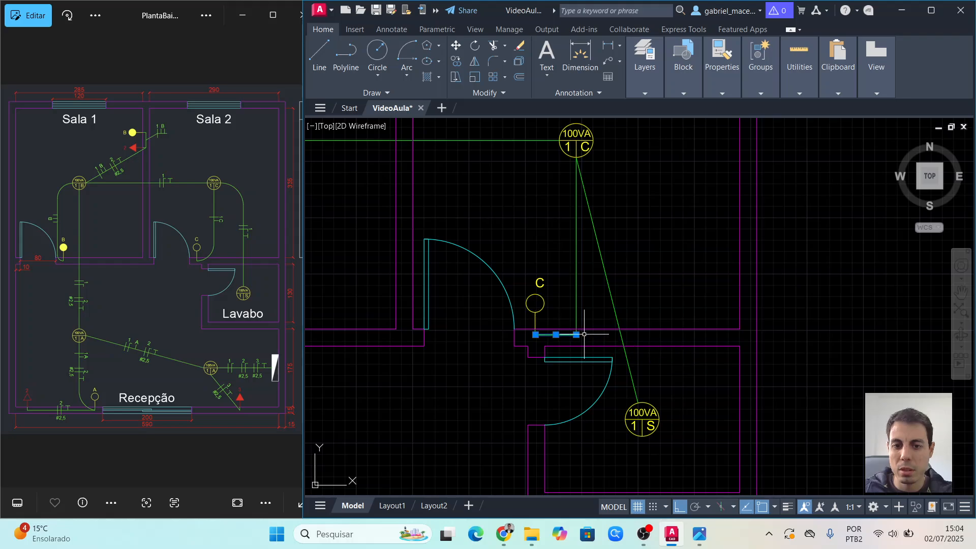
Fillet the corner between light point C's vertical conduit and switch C's horizontal conduit with radius 10.
{"action": "left_click", "coordinate": [492, 67]}
{"action": "left_click", "coordinate": [573, 292]}
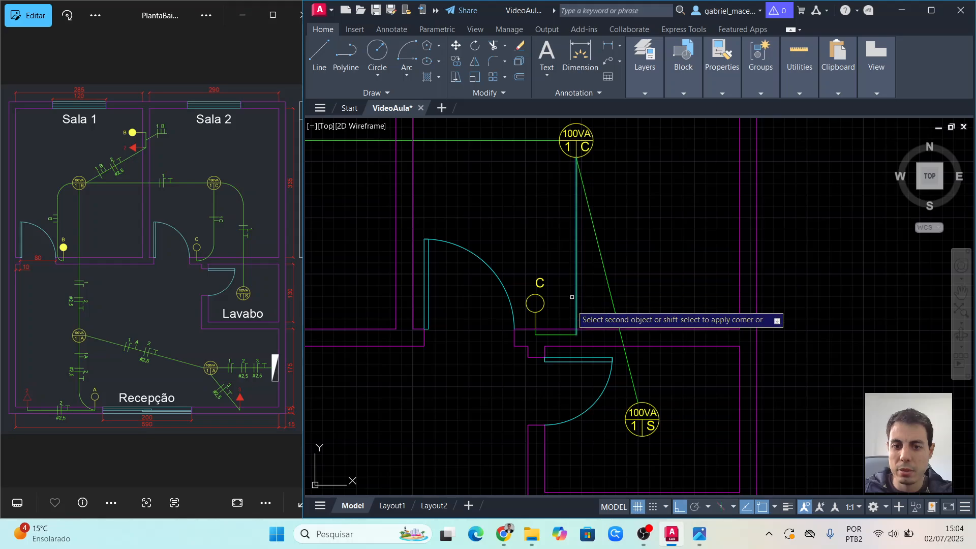
{"action": "left_click", "coordinate": [567, 336]}
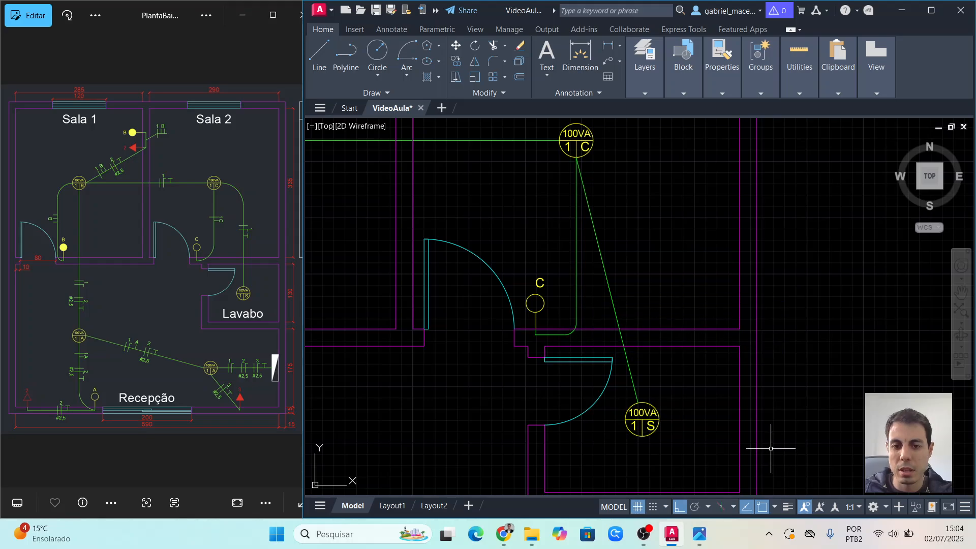
{"action": "scroll", "coordinate": [566, 346], "scroll_direction": "up", "scroll_amount": 2}
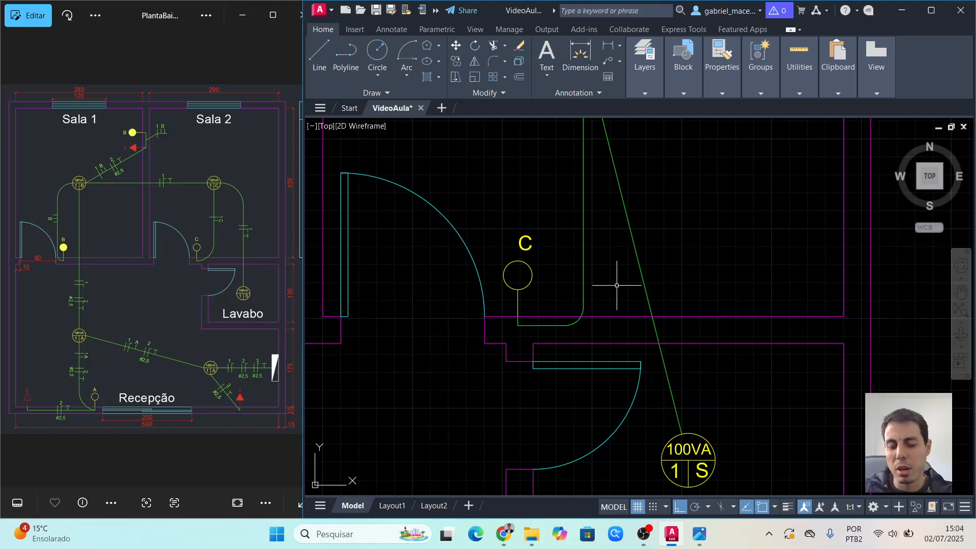
{"action": "scroll", "coordinate": [600, 305], "scroll_direction": "down", "scroll_amount": 2}
Fillet the corner between light point C's vertical conduit and switch C's horizontal conduit with radius 20.
{"action": "left_click", "coordinate": [494, 61]}
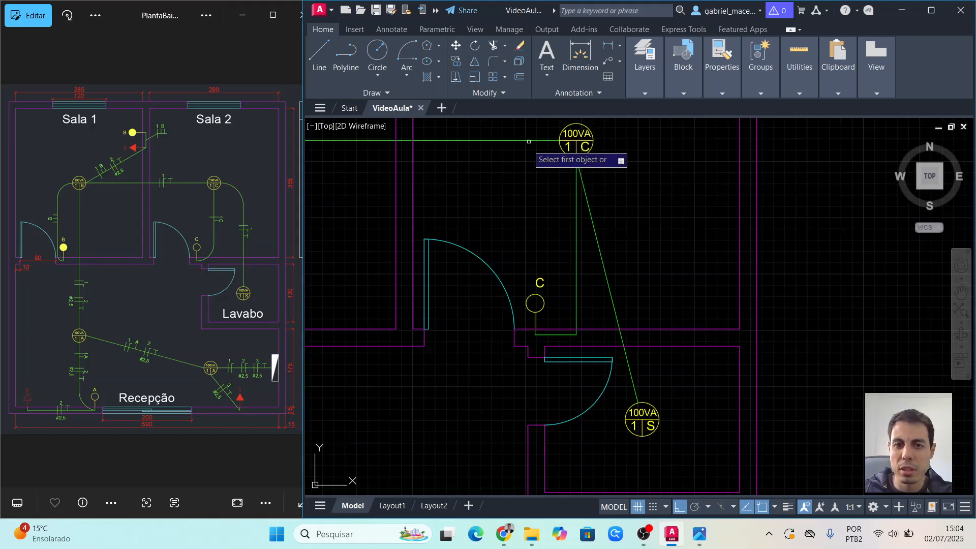
{"action": "type", "text": "r"}
{"action": "key", "text": "Return"}
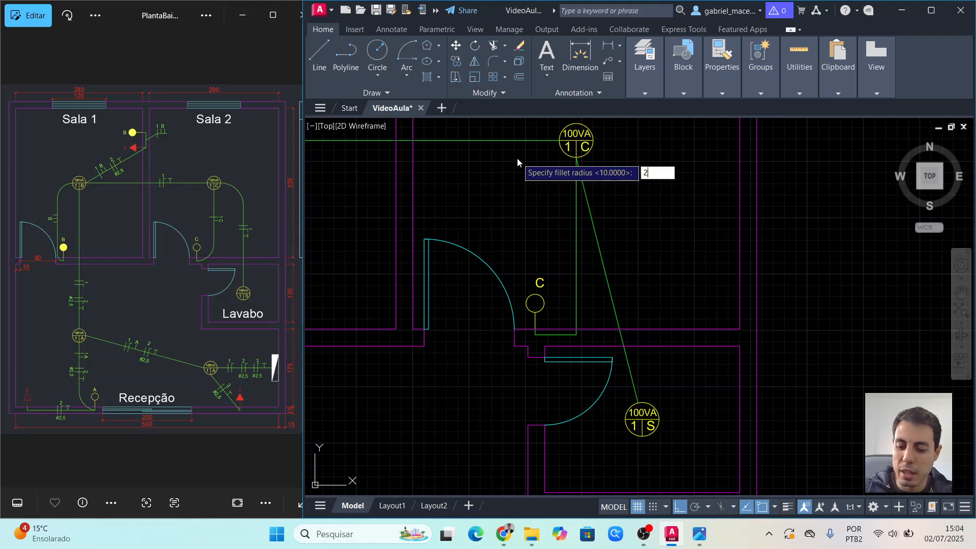
{"action": "type", "text": "2"}
{"action": "key", "text": "Return"}
{"action": "left_click", "coordinate": [576, 270]}
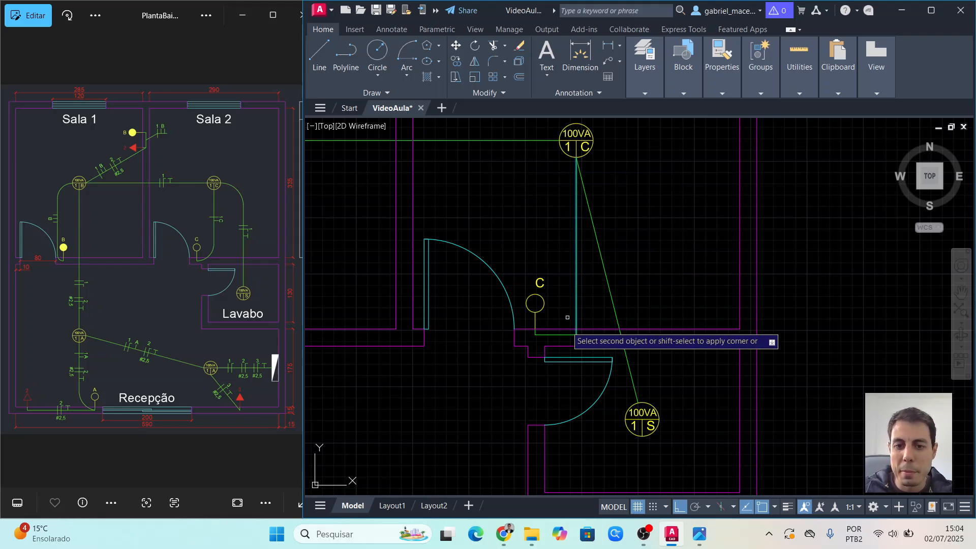
{"action": "left_click", "coordinate": [557, 334]}
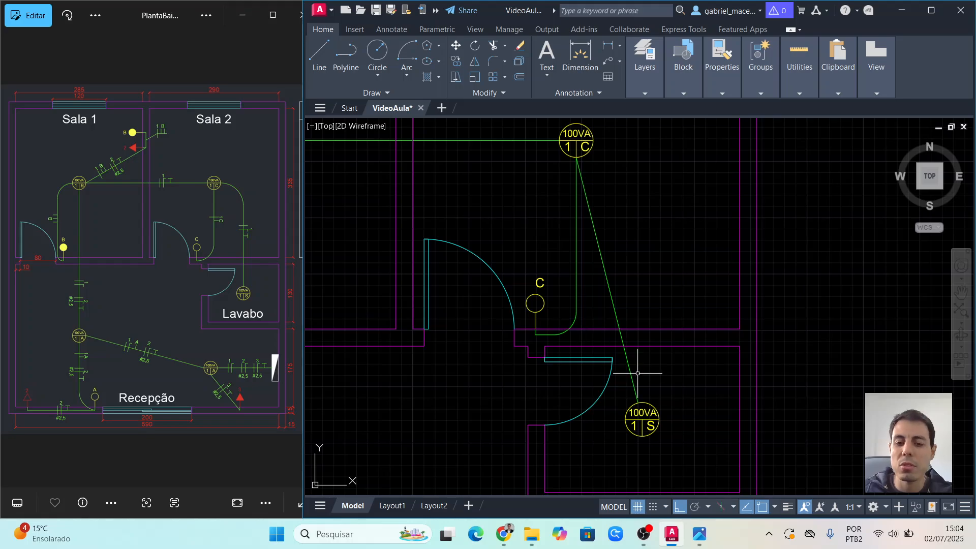
Draw a vertical conduit from the lower quadrant of Recepção's left light point A down into the bottom wall.
{"action": "scroll", "coordinate": [638, 375], "scroll_direction": "down", "scroll_amount": 2}
{"action": "middle_click_drag", "start_coordinate": [638, 374], "coordinate": [680, 214]}
{"action": "middle_click_drag", "start_coordinate": [460, 318], "coordinate": [546, 311]}
{"action": "left_click", "coordinate": [319, 56]}
{"action": "left_click", "coordinate": [515, 311]}
{"action": "scroll", "coordinate": [513, 422], "scroll_direction": "up", "scroll_amount": 2}
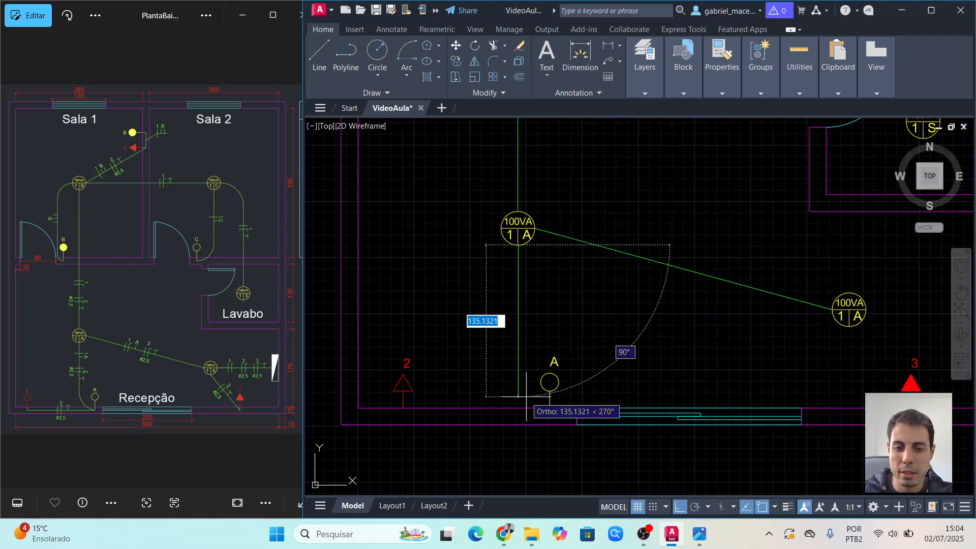
{"action": "left_click", "coordinate": [517, 422]}
{"action": "key", "text": "Return"}
Draw a horizontal conduit in the bottom wall from the vertical conduit to below switch A, and connect it up to the switch.
{"action": "key", "text": "Return"}
{"action": "left_click", "coordinate": [518, 413]}
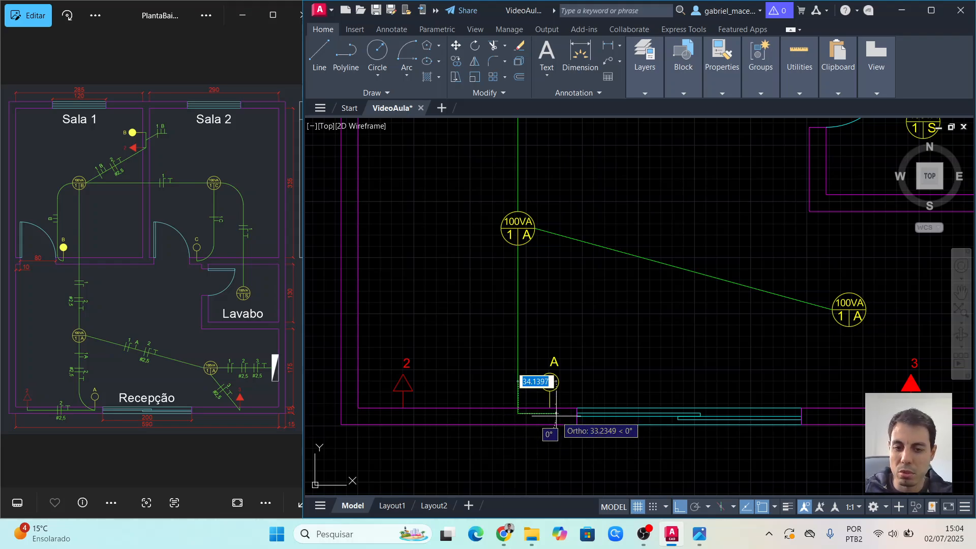
{"action": "left_click", "coordinate": [552, 413]}
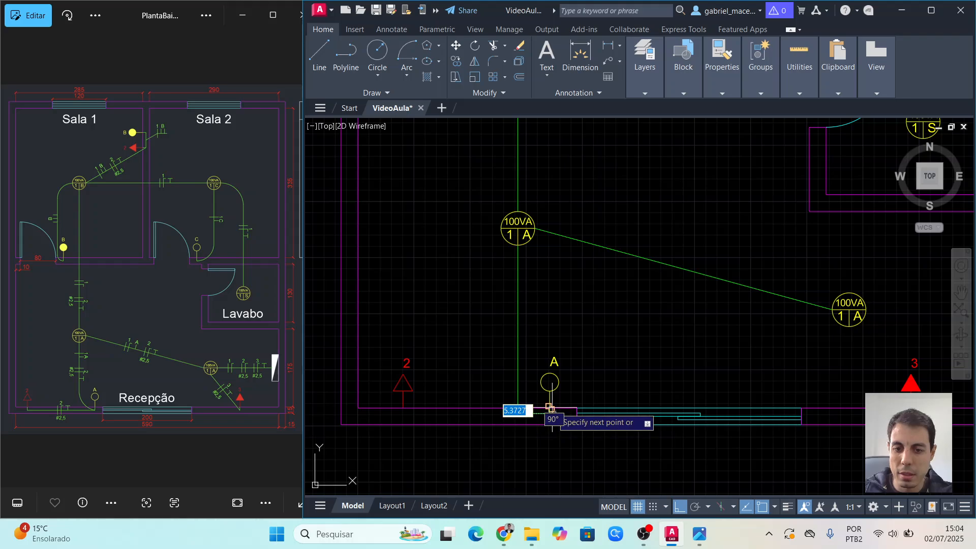
{"action": "left_click", "coordinate": [550, 391]}
{"action": "key", "text": "Return"}
Extend the vertical conduit from Recepção's left light point A down to the corner with switch A's horizontal conduit.
{"action": "scroll", "coordinate": [516, 413], "scroll_direction": "up", "scroll_amount": 4}
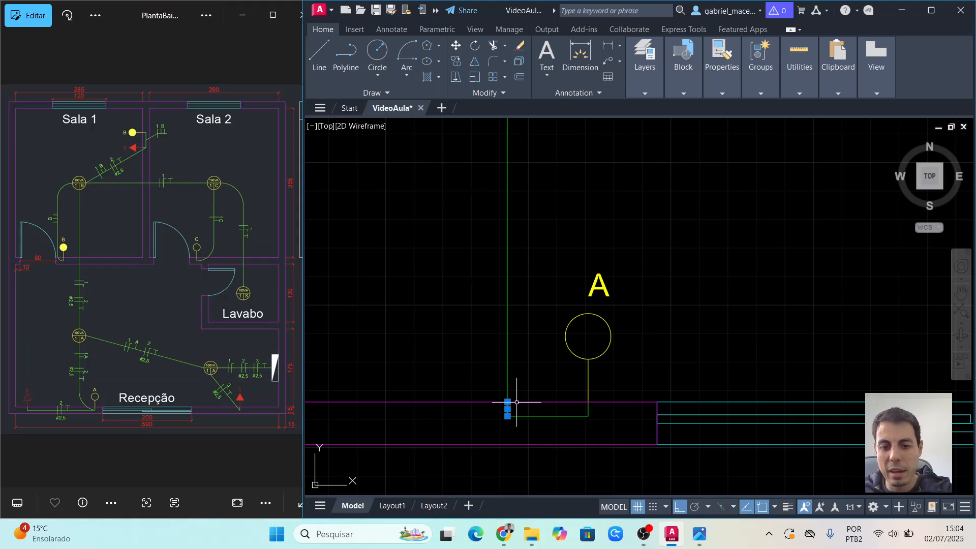
{"action": "left_click", "coordinate": [508, 356]}
{"action": "left_click", "coordinate": [507, 401]}
{"action": "left_click", "coordinate": [507, 416]}
{"action": "key", "text": "Escape"}
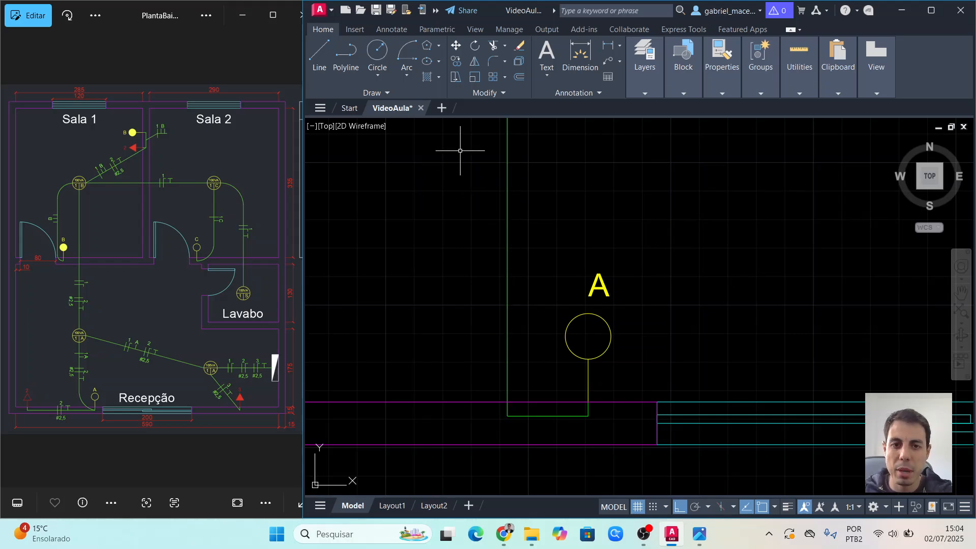
Fillet the corner between the vertical conduit and switch A's horizontal conduit with the current radius.
{"action": "left_click", "coordinate": [489, 64]}
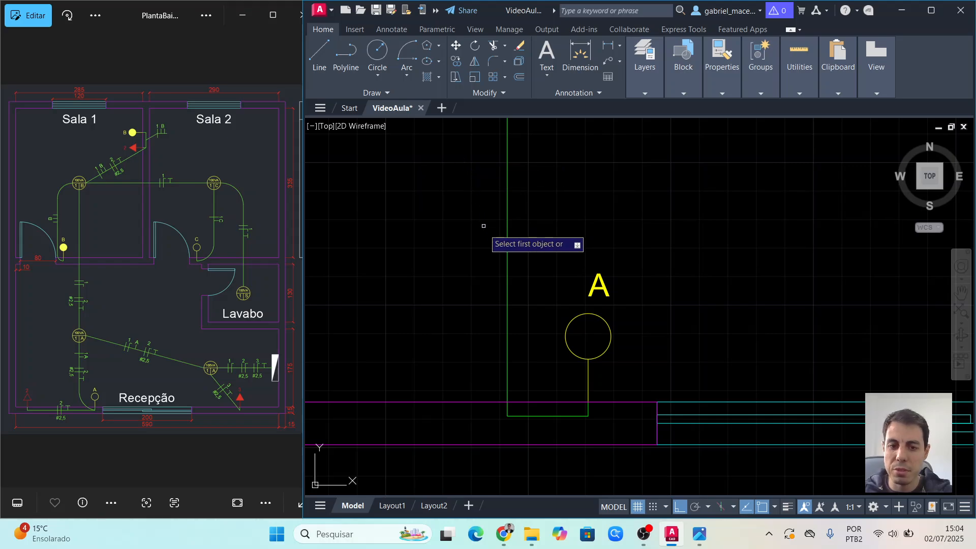
{"action": "left_click", "coordinate": [507, 280]}
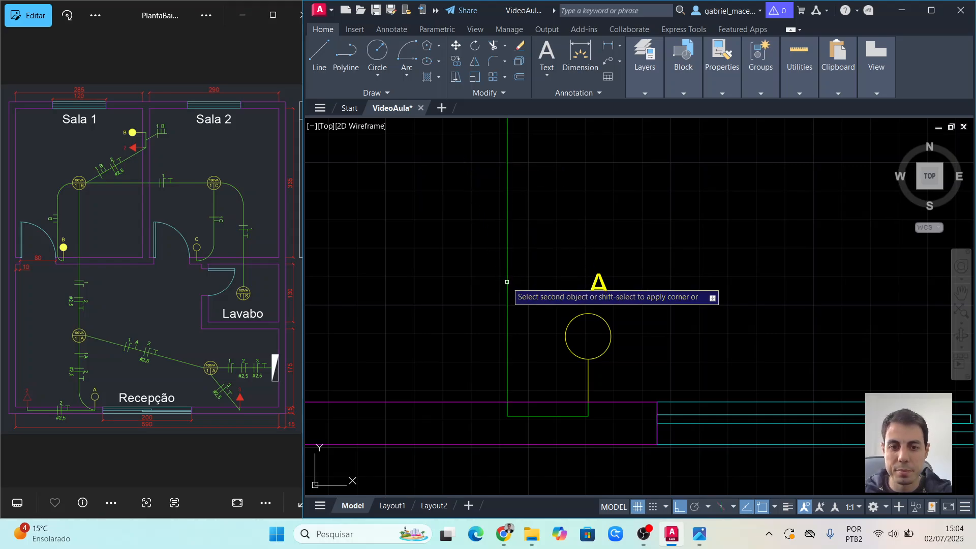
{"action": "left_click", "coordinate": [544, 418]}
Draw a conduit from outlet 2's base down into the bottom wall and horizontally across to below switch A.
{"action": "scroll", "coordinate": [562, 365], "scroll_direction": "down", "scroll_amount": 1}
{"action": "middle_click_drag", "start_coordinate": [561, 365], "coordinate": [682, 327]}
{"action": "left_click", "coordinate": [319, 55]}
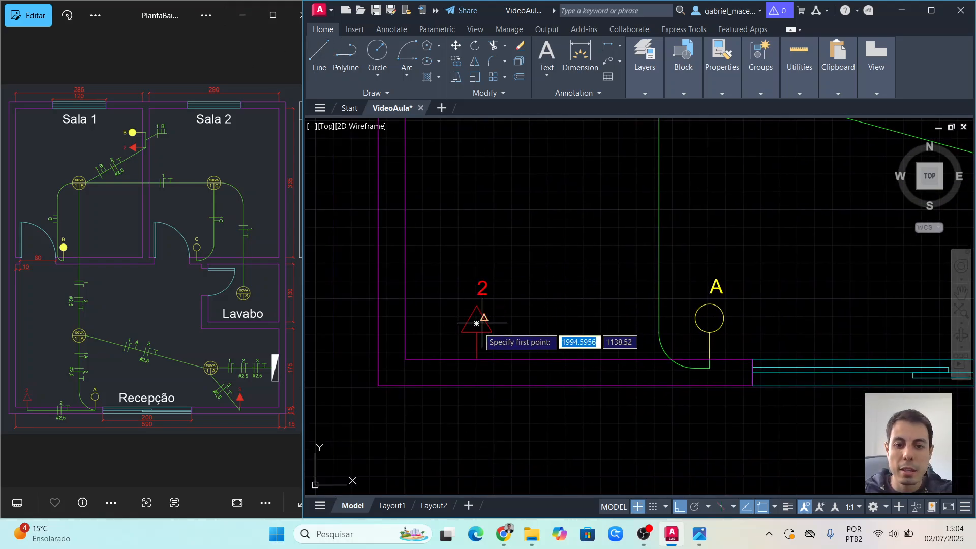
{"action": "left_click", "coordinate": [477, 359]}
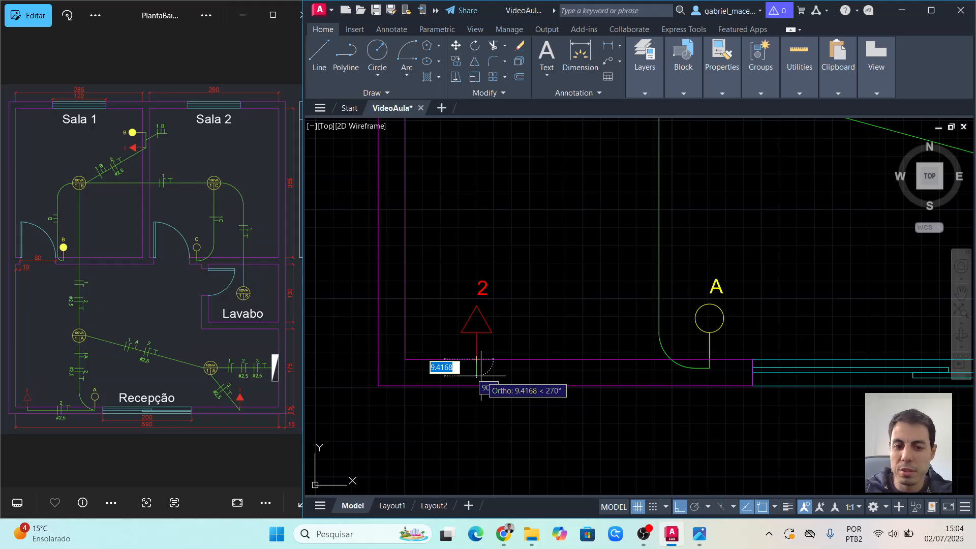
{"action": "left_click", "coordinate": [479, 367]}
{"action": "left_click", "coordinate": [709, 367]}
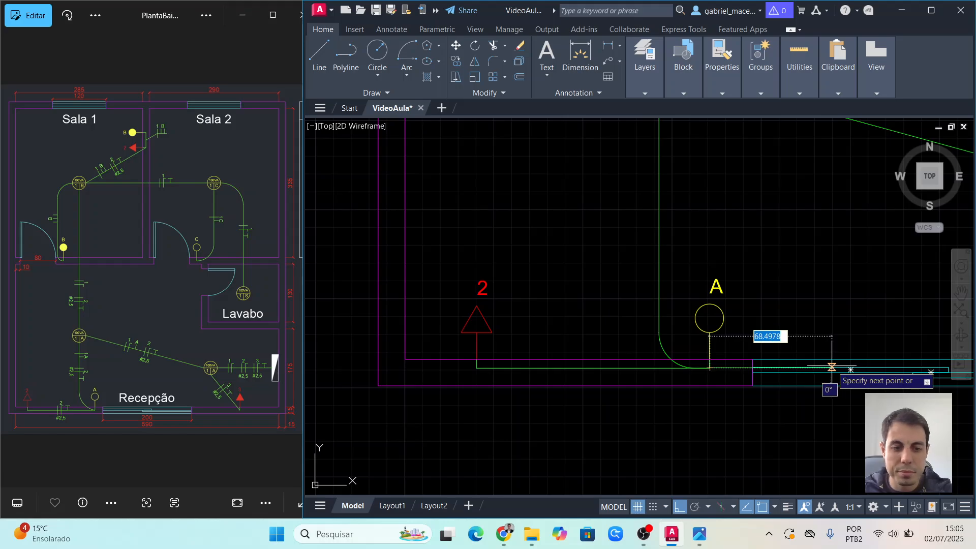
{"action": "key", "text": "Escape"}
{"action": "key", "text": "Escape"}
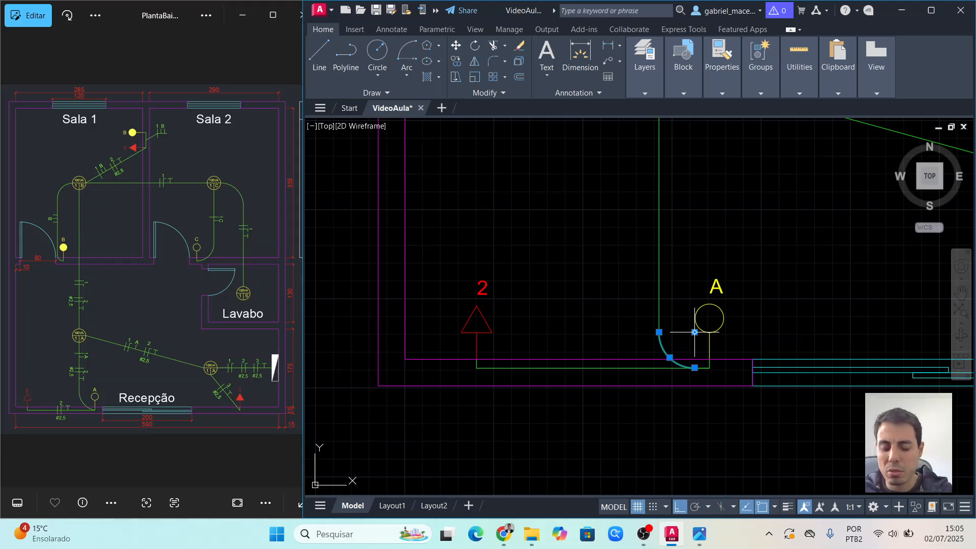
Delete the fillet arc beside switch A and the leftover short horizontal conduit segment below the switch.
{"action": "scroll", "coordinate": [707, 359], "scroll_direction": "up", "scroll_amount": 2}
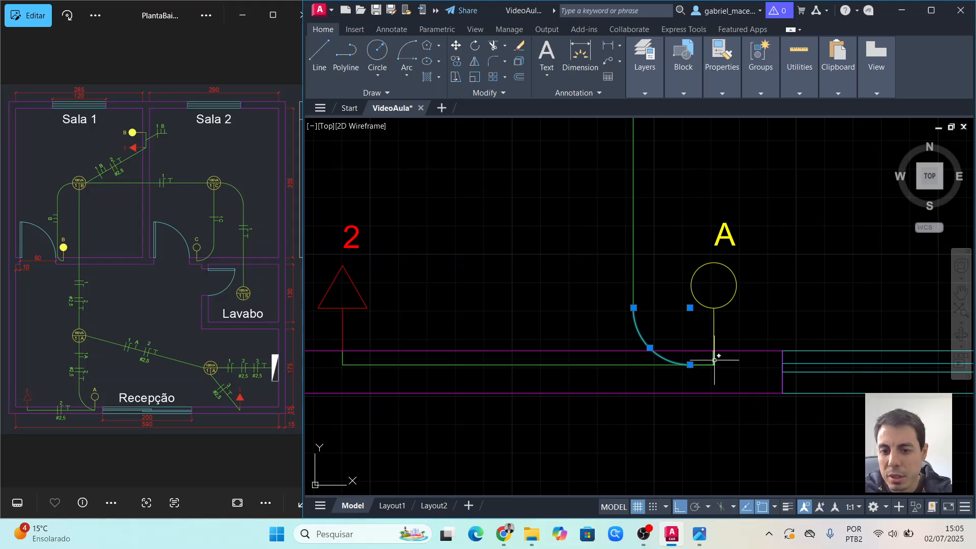
{"action": "key", "text": "Delete"}
{"action": "left_click", "coordinate": [700, 366]}
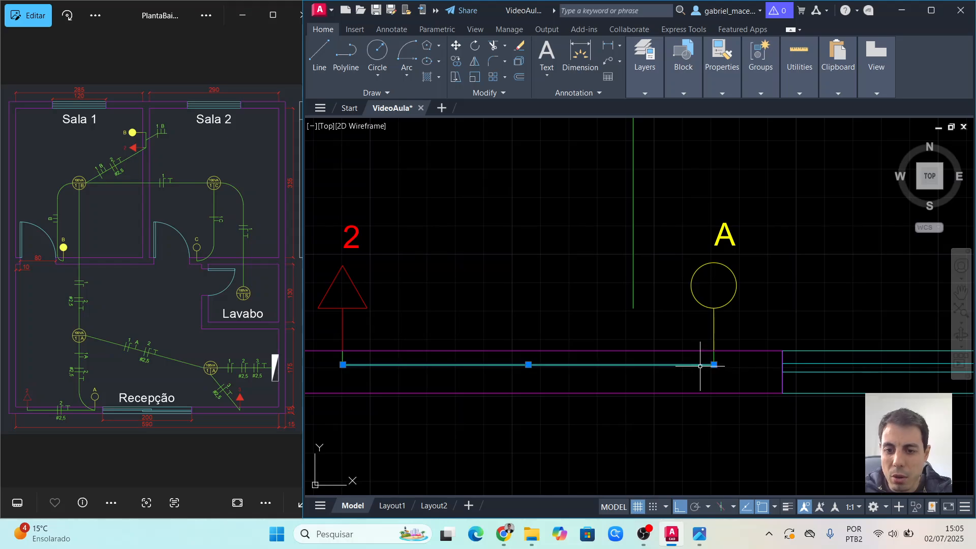
{"action": "key", "text": "Escape"}
{"action": "left_click", "coordinate": [681, 362]}
{"action": "left_click", "coordinate": [747, 381]}
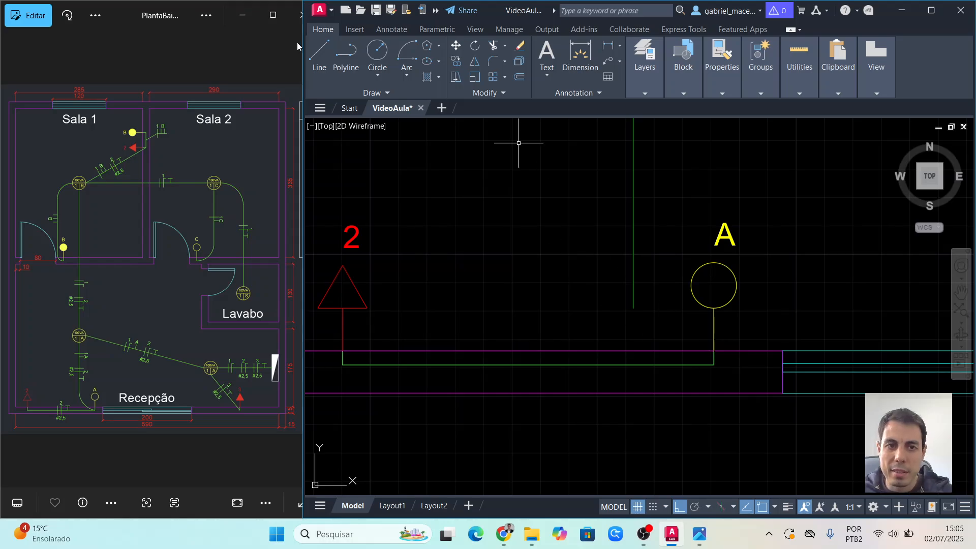
Stretch the vertical conduit's lower end down to the horizontal conduit in the bottom wall.
{"action": "left_click", "coordinate": [633, 289]}
{"action": "left_click", "coordinate": [634, 308]}
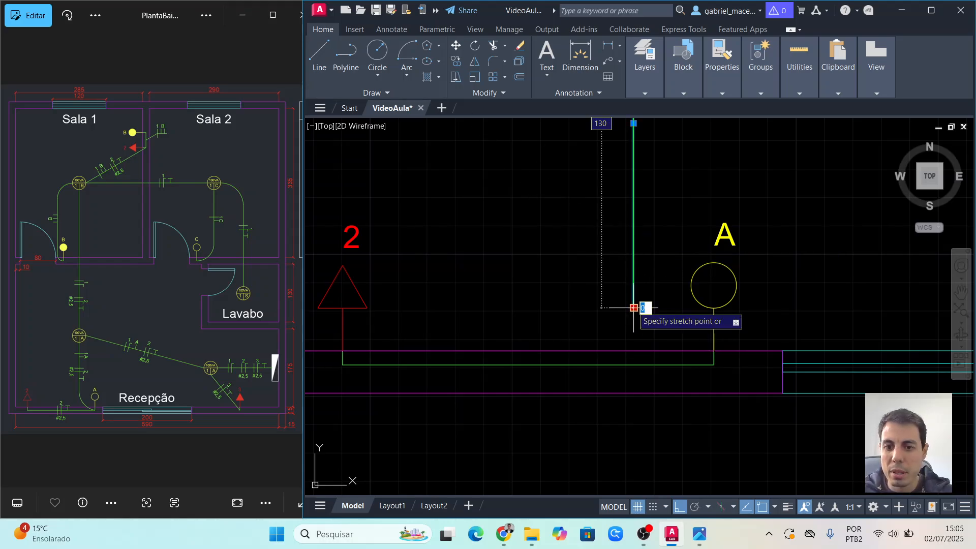
{"action": "left_click", "coordinate": [634, 365]}
Draw a horizontal segment from the vertical conduit's lower end to below switch A, and delete outlet 2's long horizontal conduit.
{"action": "left_click", "coordinate": [319, 50]}
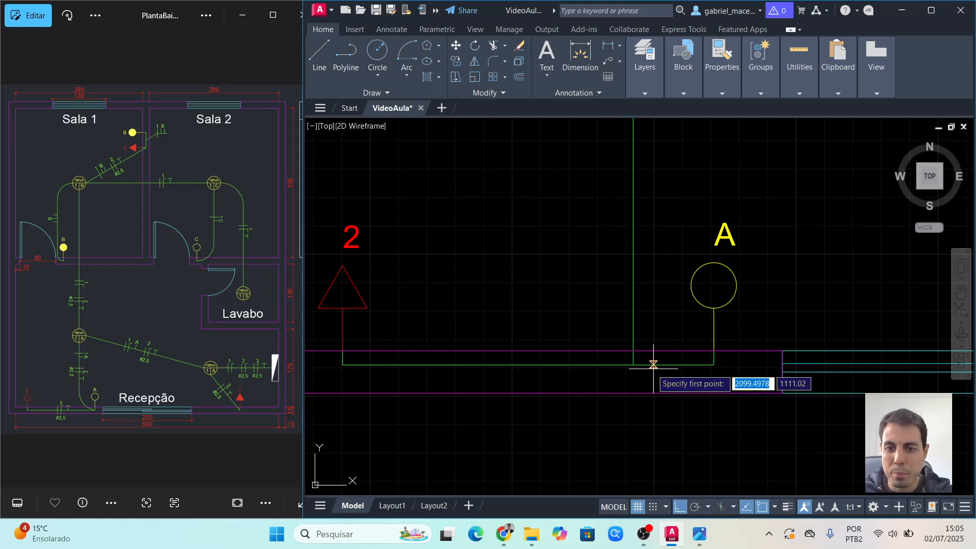
{"action": "left_click", "coordinate": [634, 364]}
{"action": "key", "text": "Escape"}
{"action": "left_click", "coordinate": [611, 366]}
{"action": "key", "text": "Delete"}
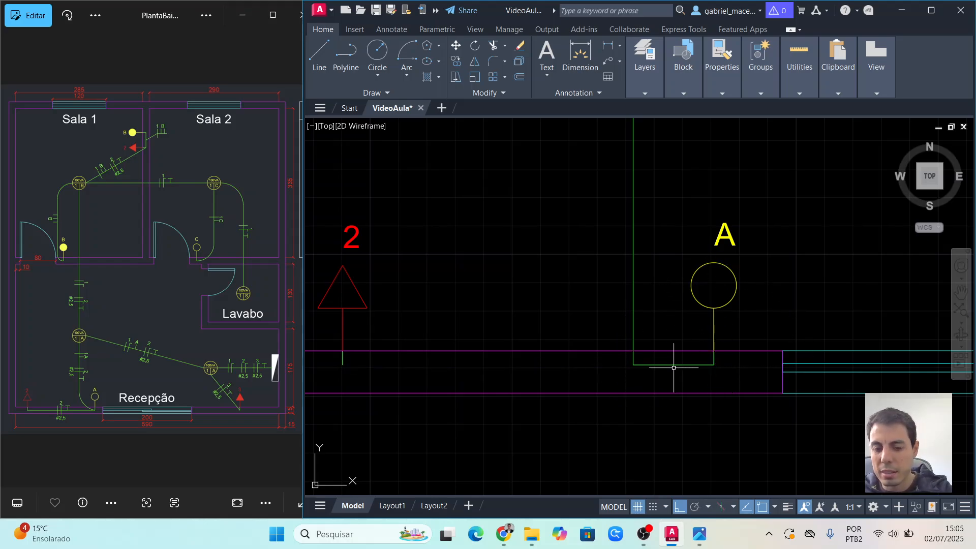
Measure the horizontal segment between the vertical conduit and switch A without keeping a dimension.
{"action": "left_click", "coordinate": [580, 55]}
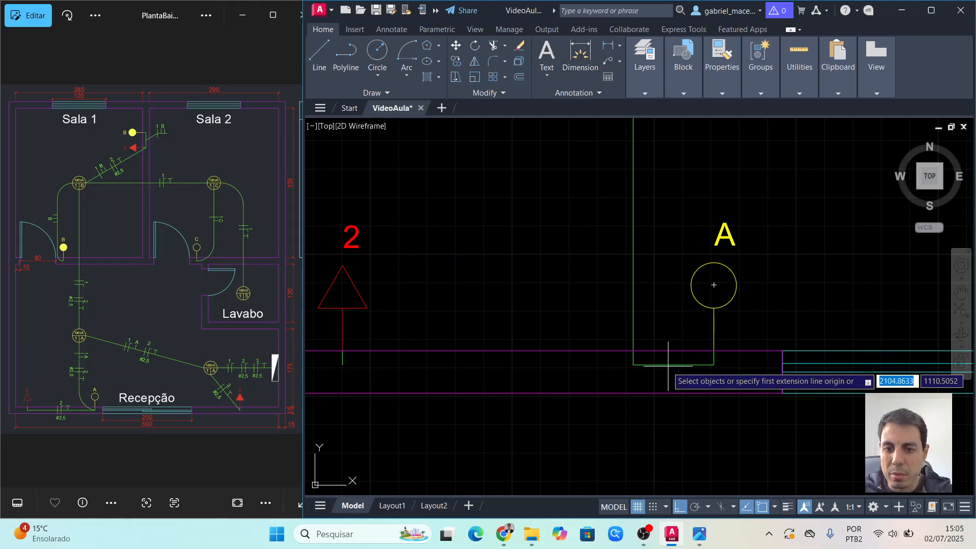
{"action": "left_click", "coordinate": [634, 364]}
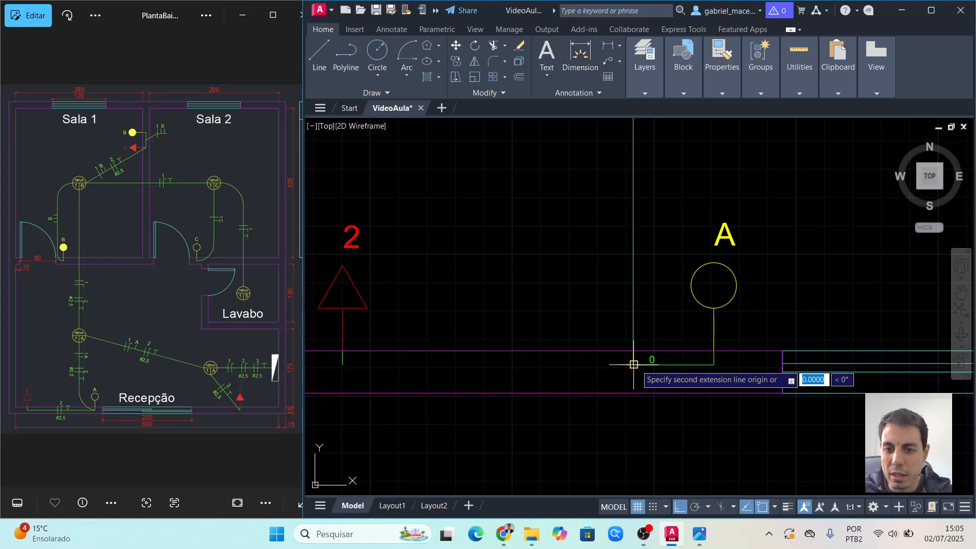
{"action": "left_click", "coordinate": [713, 364]}
{"action": "key", "text": "Escape"}
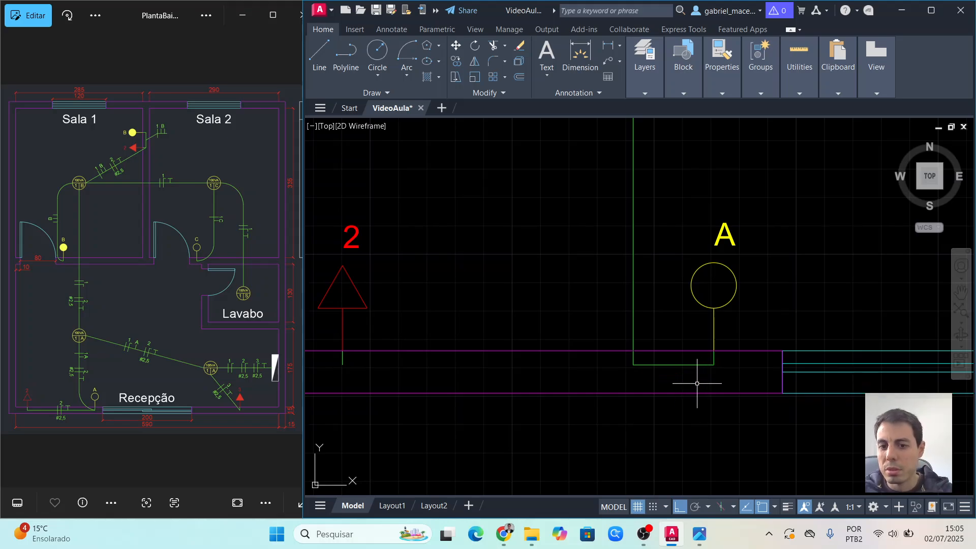
Fillet the corner between the vertical conduit and switch A's horizontal segment with a radius spanning the segment's full length.
{"action": "left_click", "coordinate": [491, 65]}
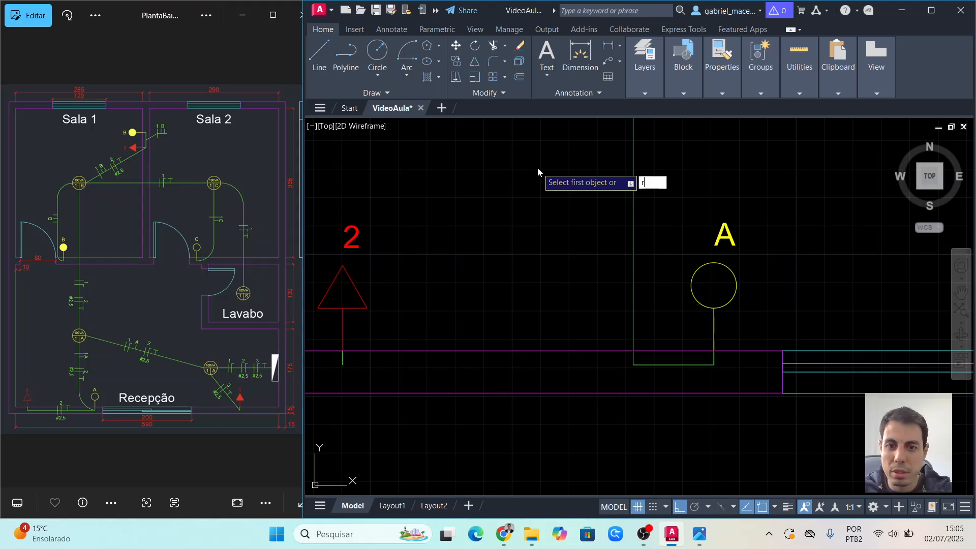
{"action": "key", "text": "Return"}
{"action": "key", "text": "Return"}
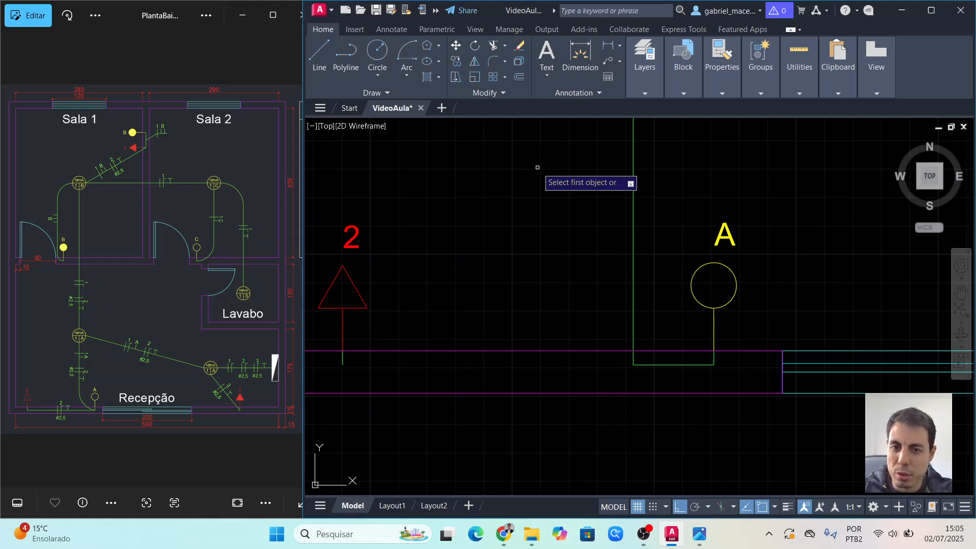
{"action": "left_click", "coordinate": [675, 364]}
{"action": "left_click", "coordinate": [633, 309]}
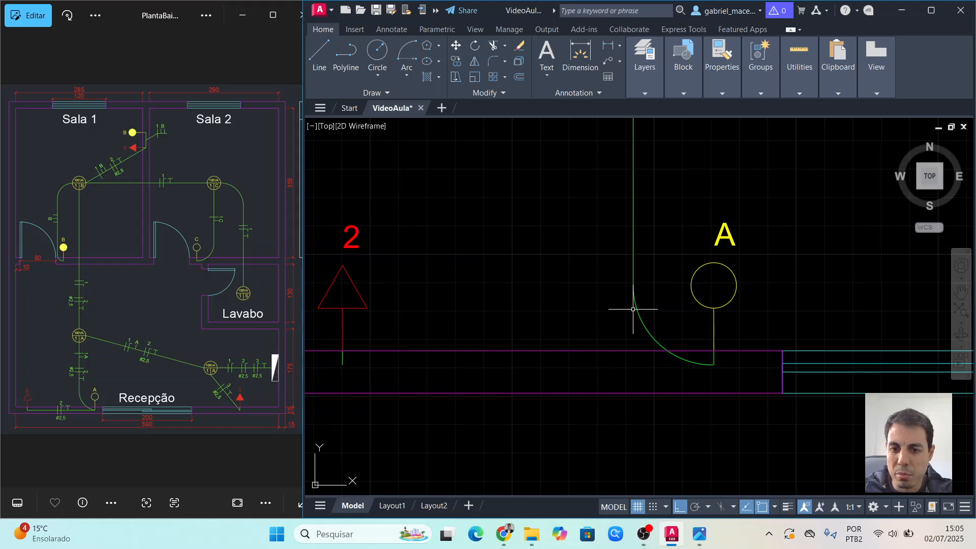
Draw a horizontal conduit in the bottom wall from outlet 2's lower end to the arc's end below switch A.
{"action": "left_click", "coordinate": [319, 55]}
{"action": "left_click", "coordinate": [343, 364]}
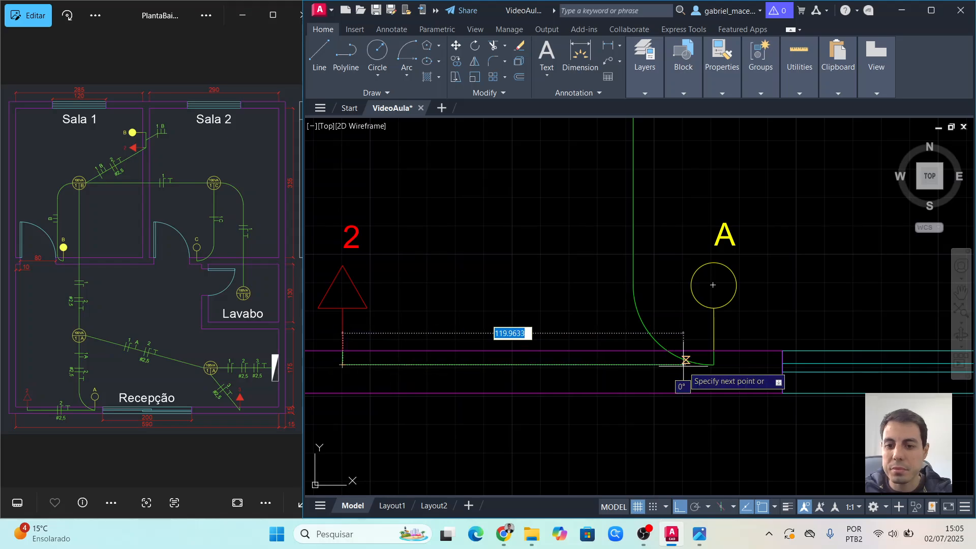
{"action": "left_click", "coordinate": [714, 364]}
{"action": "key", "text": "Escape"}
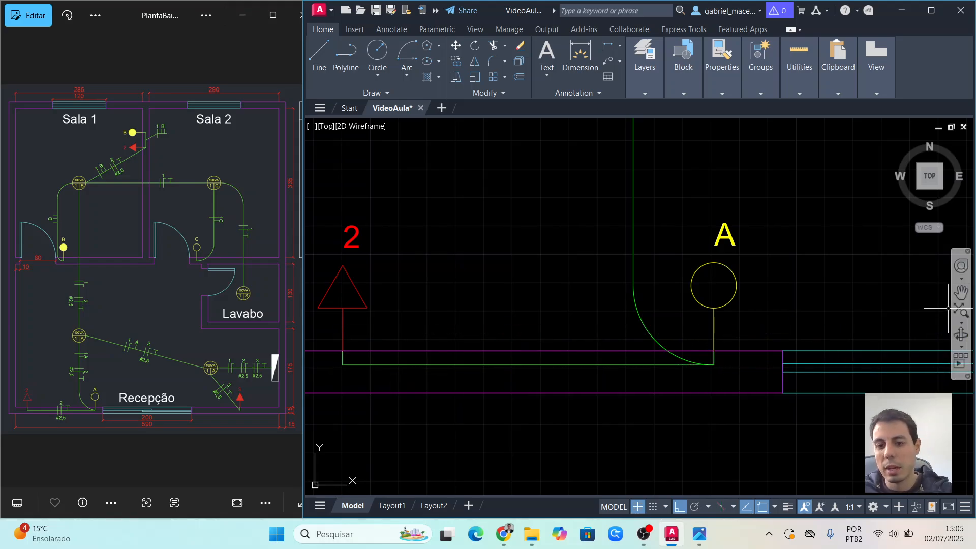
Draw a conduit from outlet 3's base into the bottom wall and diagonally up to the lower quadrant of Recepção's right light point A.
{"action": "scroll", "coordinate": [869, 284], "scroll_direction": "down", "scroll_amount": 5}
{"action": "mouse_move", "coordinate": [738, 280]}
{"action": "middle_mouse_down"}
{"action": "mouse_move", "coordinate": [729, 309]}
{"action": "mouse_move", "coordinate": [485, 227]}
{"action": "middle_mouse_up"}
{"action": "left_click", "coordinate": [325, 52]}
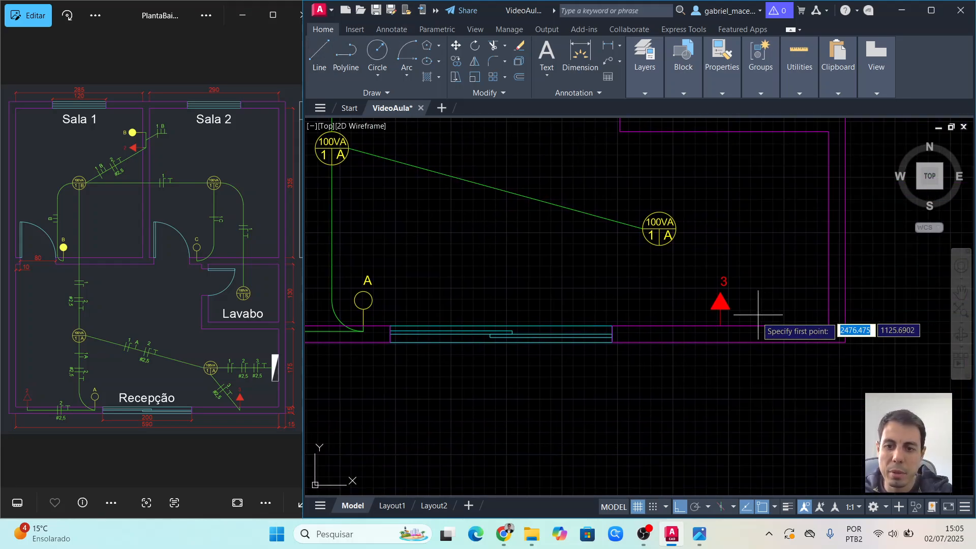
{"action": "scroll", "coordinate": [751, 329], "scroll_direction": "up", "scroll_amount": 2}
{"action": "left_click", "coordinate": [700, 323]}
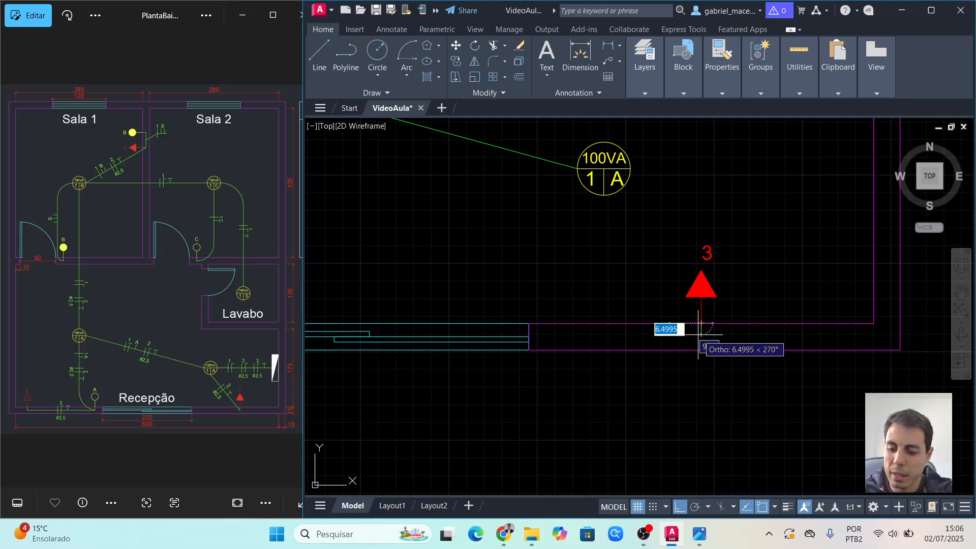
{"action": "left_click", "coordinate": [604, 195]}
{"action": "key", "text": "Escape"}
Make layer 0 the current layer.
{"action": "scroll", "coordinate": [746, 208], "scroll_direction": "down", "scroll_amount": 2}
{"action": "scroll", "coordinate": [758, 294], "scroll_direction": "down", "scroll_amount": 5}
{"action": "middle_click_drag", "start_coordinate": [711, 331], "coordinate": [662, 336]}
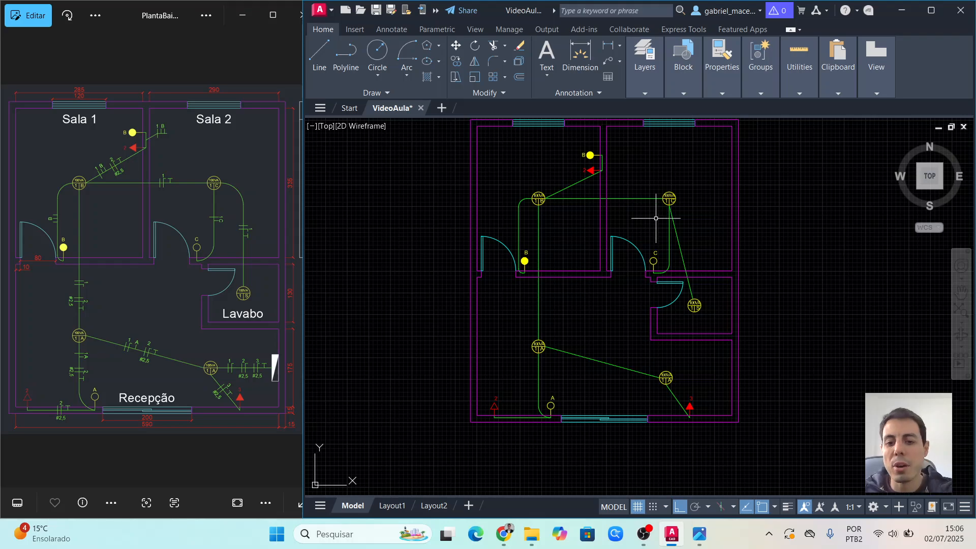
{"action": "scroll", "coordinate": [705, 365], "scroll_direction": "up", "scroll_amount": 2}
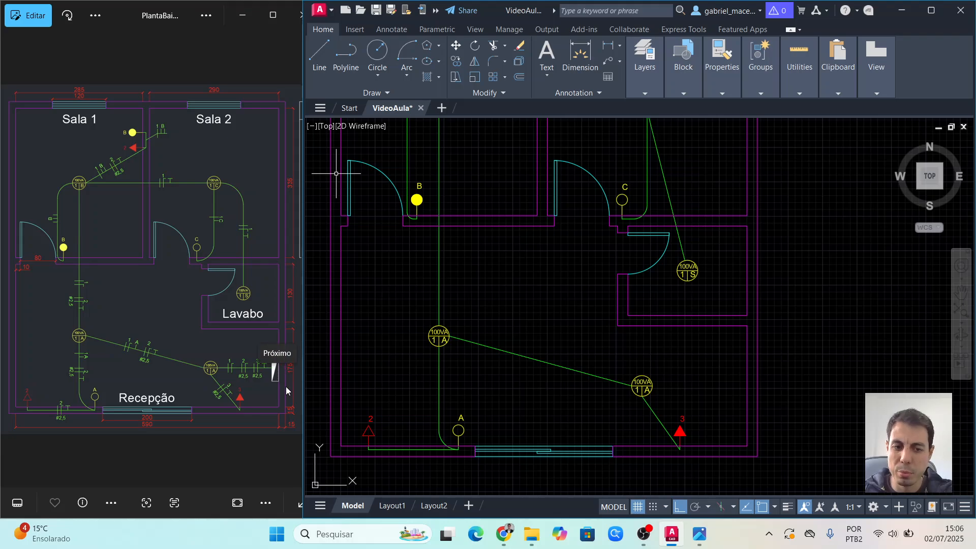
{"action": "left_click", "coordinate": [439, 46]}
{"action": "left_click", "coordinate": [449, 65]}
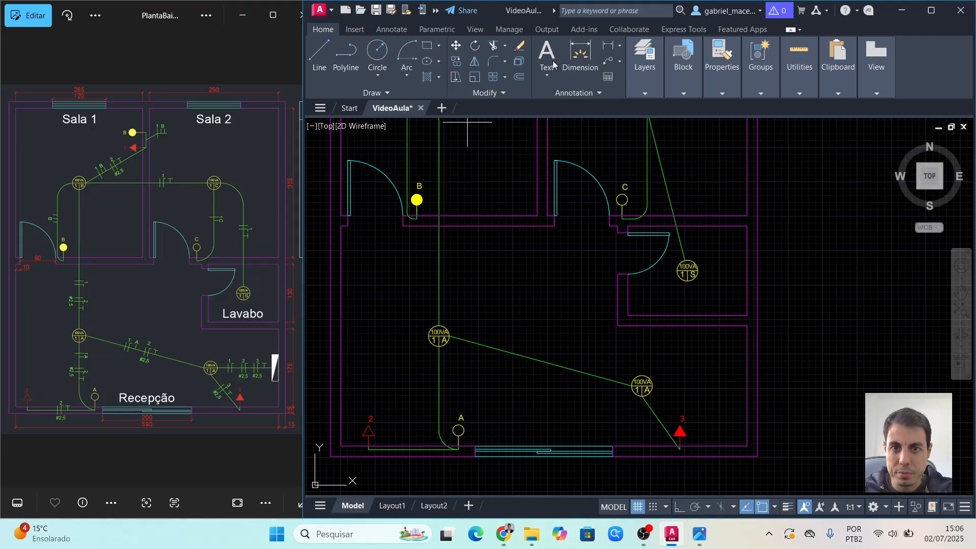
{"action": "mouse_move", "coordinate": [654, 78]}
{"action": "left_click", "coordinate": [740, 107]}
{"action": "left_click", "coordinate": [722, 122]}
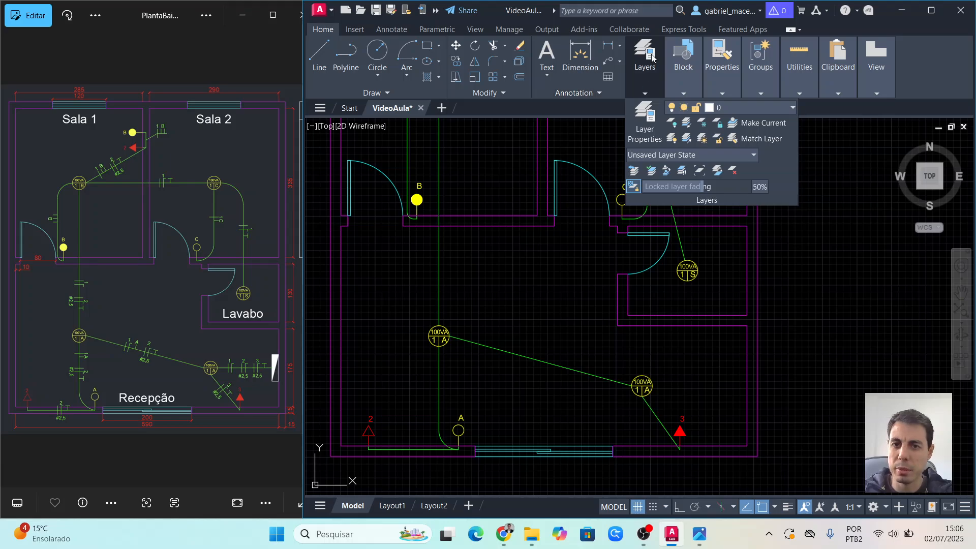
{"action": "left_click", "coordinate": [863, 212]}
{"action": "key", "text": "Escape"}
Draw a rectangle about 15 wide and 60 tall beside Recepção's right wall for the distribution panel.
{"action": "key", "text": "F8"}
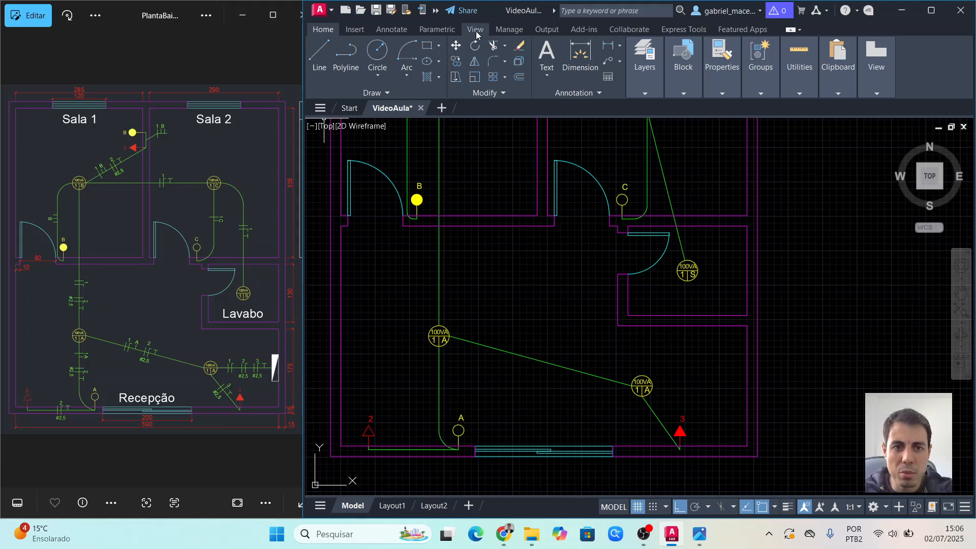
{"action": "key", "text": "Return"}
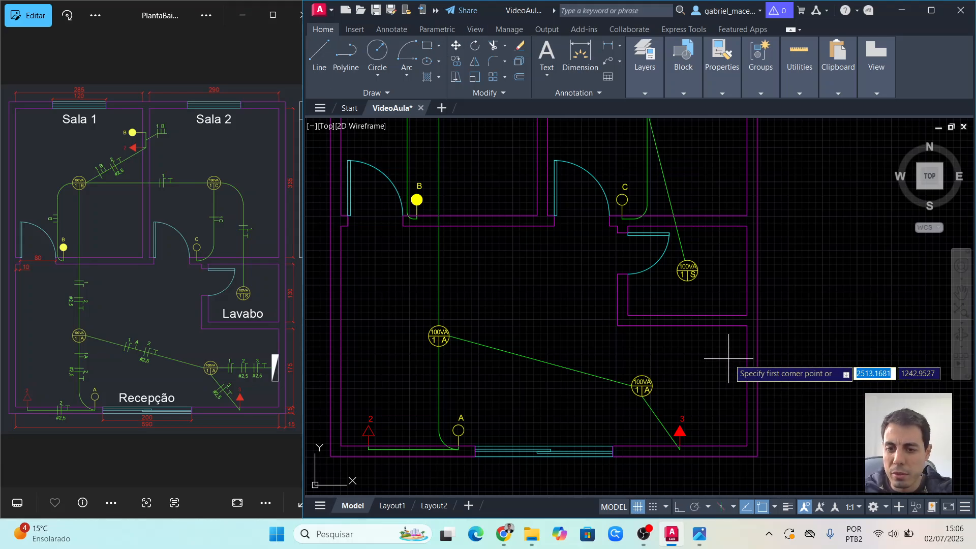
{"action": "scroll", "coordinate": [735, 359], "scroll_direction": "up", "scroll_amount": 2}
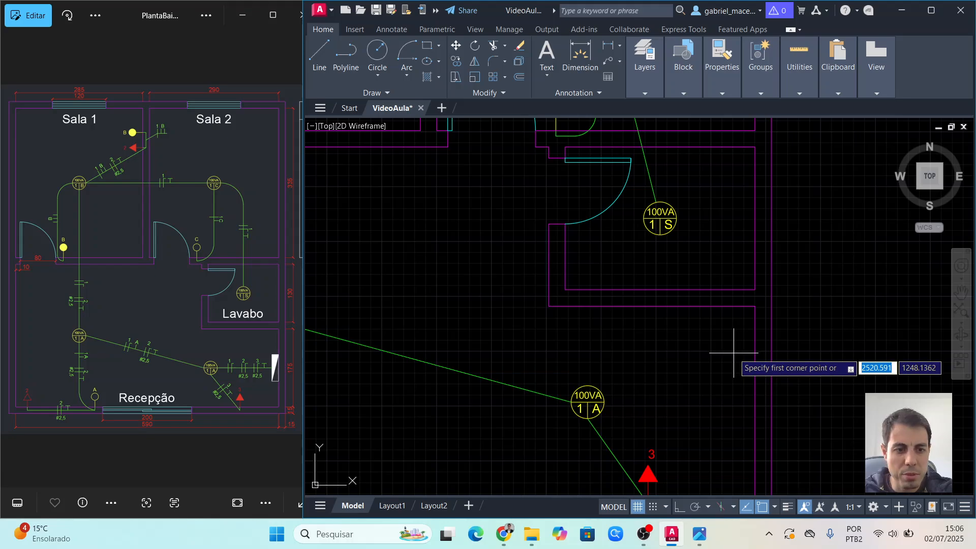
{"action": "left_click", "coordinate": [734, 354]}
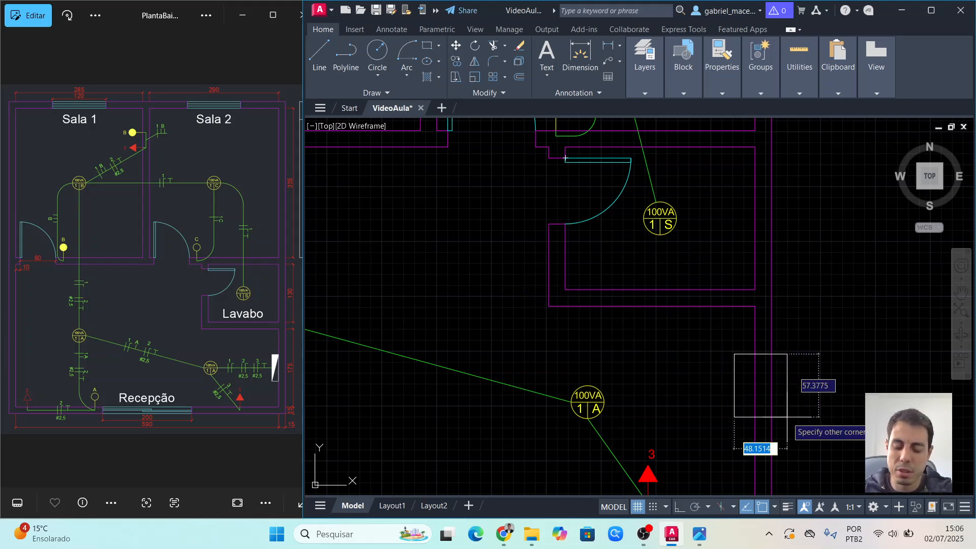
{"action": "type", "text": "1"}
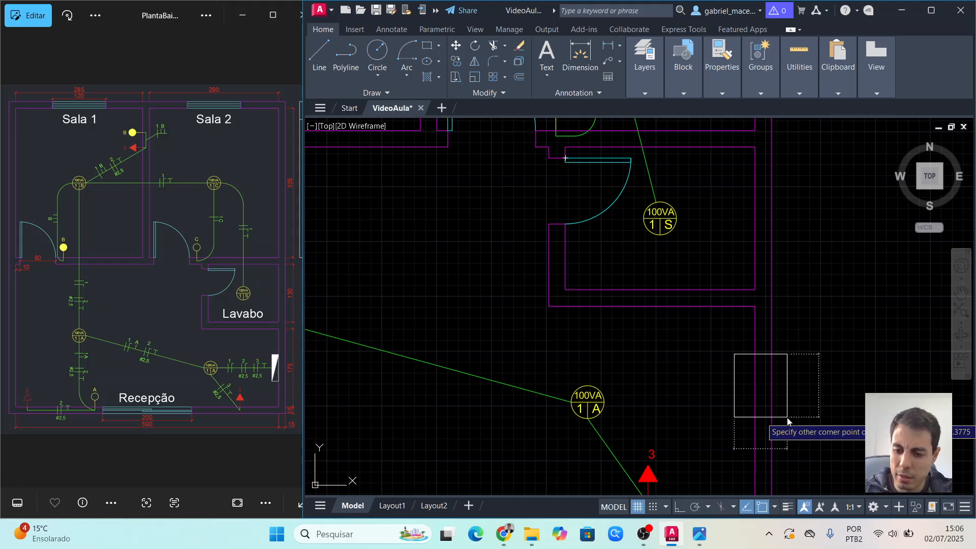
{"action": "type", "text": "-6"}
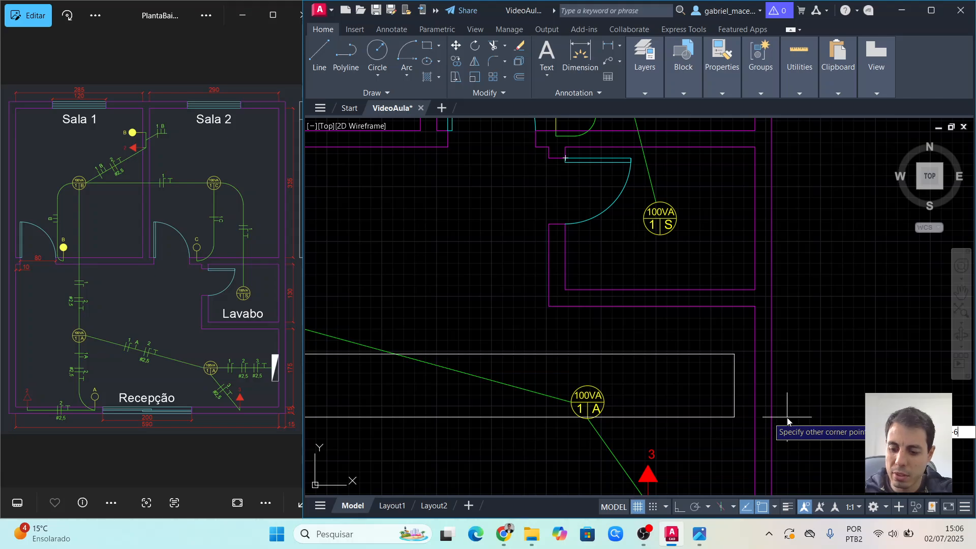
{"action": "type", "text": "0"}
{"action": "key", "text": "Return"}
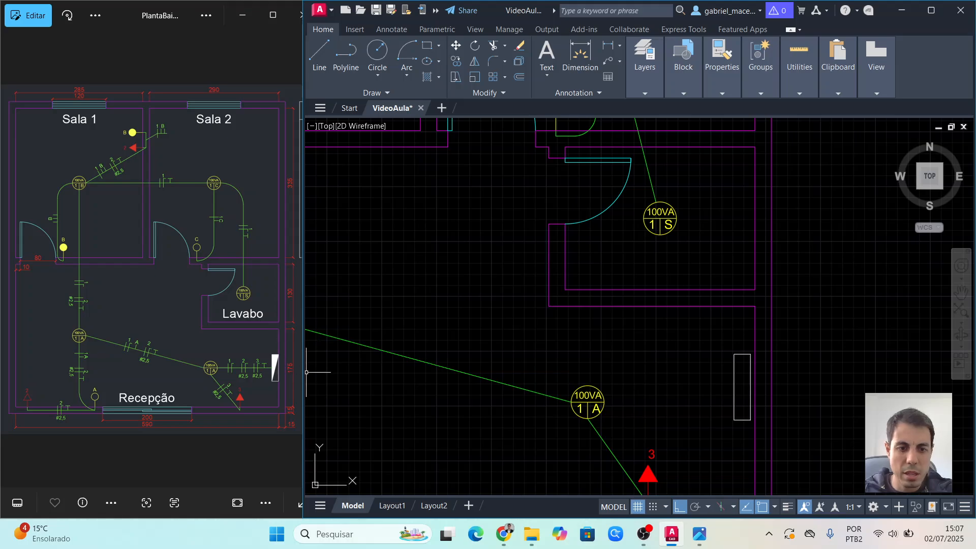
Move the panel rectangle by its right side's midpoint onto the inner face of Recepção's right wall.
{"action": "middle_click_drag", "start_coordinate": [742, 387], "coordinate": [705, 351]}
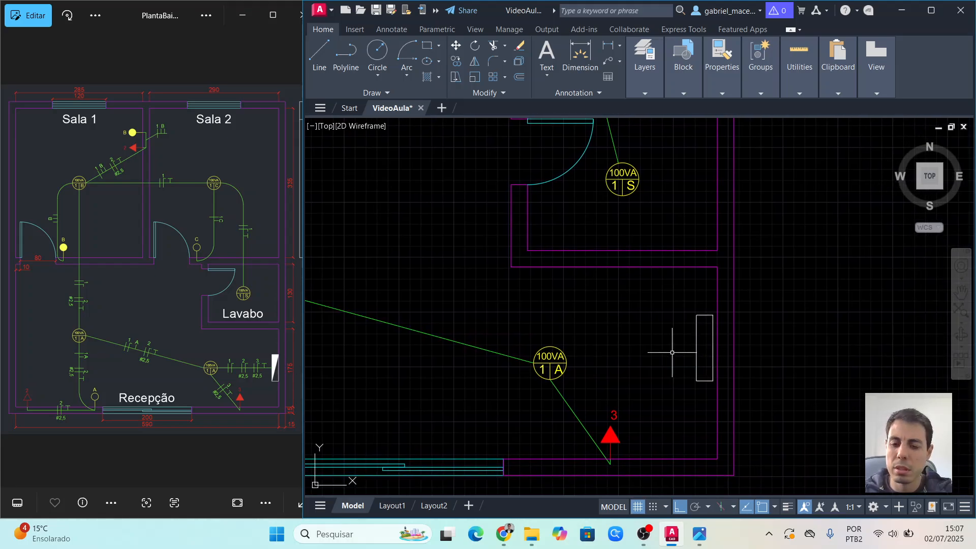
{"action": "left_click", "coordinate": [696, 347]}
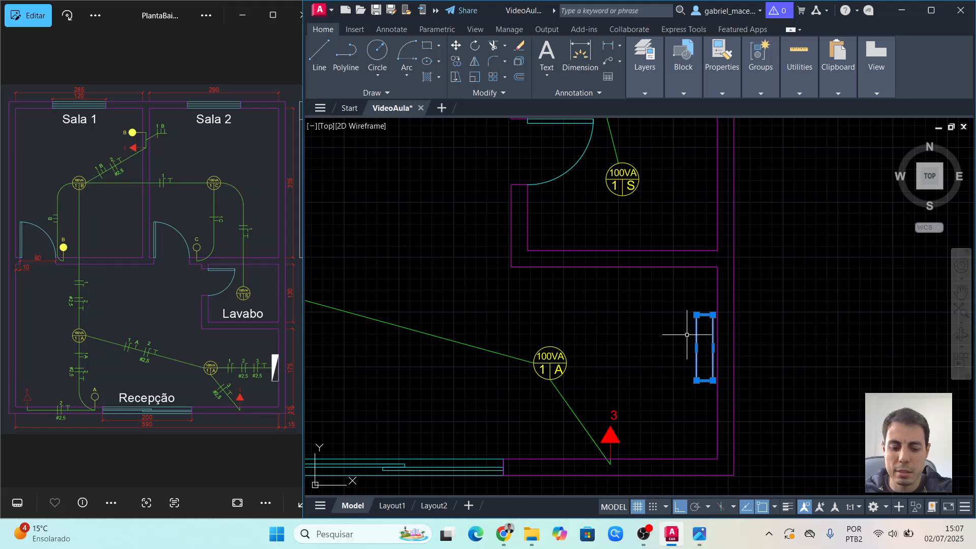
{"action": "key", "text": "m"}
{"action": "key", "text": "Return"}
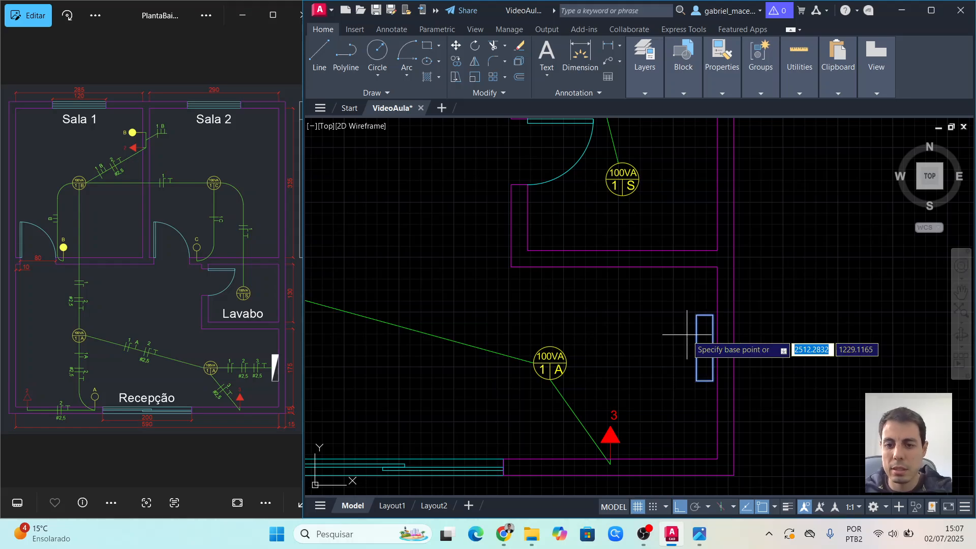
{"action": "left_click", "coordinate": [712, 348]}
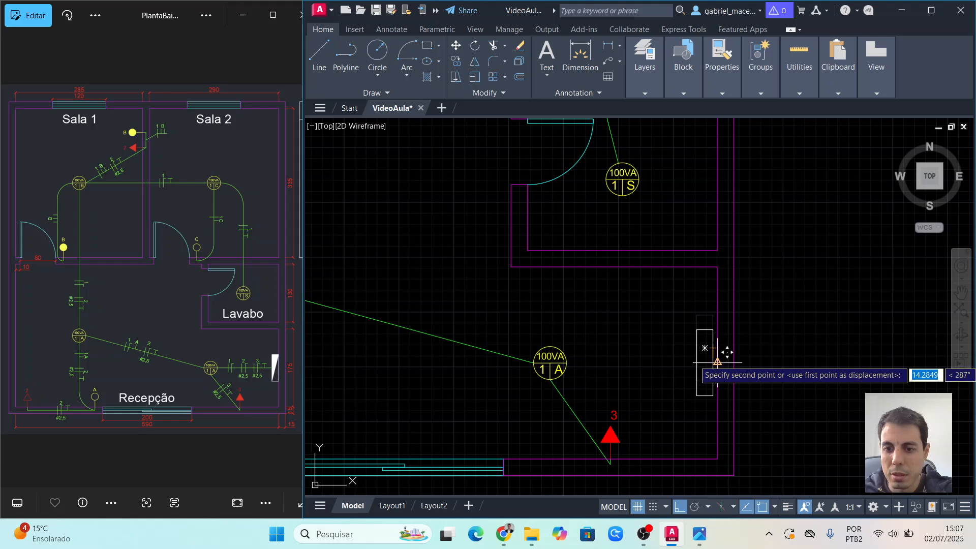
{"action": "left_click", "coordinate": [717, 362]}
{"action": "left_click", "coordinate": [702, 349]}
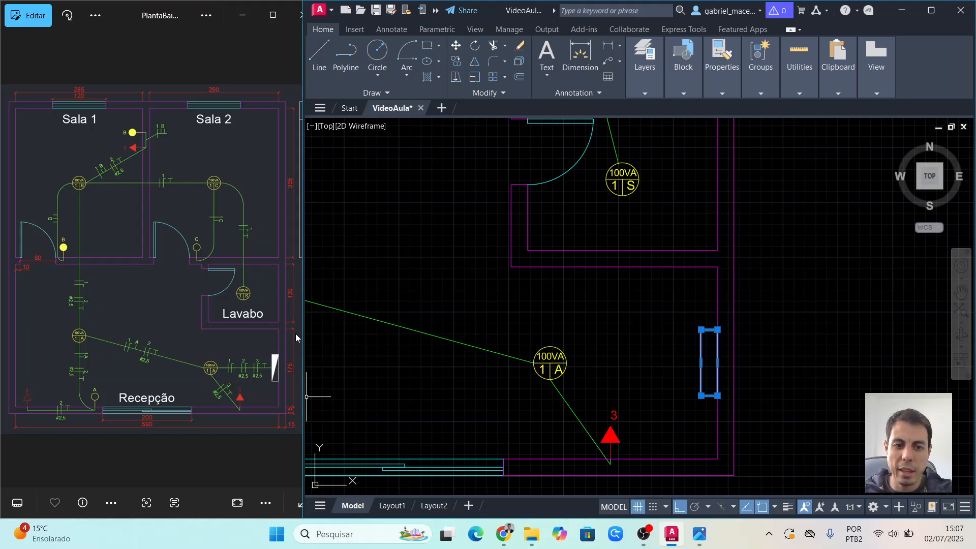
Draw a diagonal line across the panel rectangle from its upper-right corner to its lower-left corner.
{"action": "left_click", "coordinate": [319, 54]}
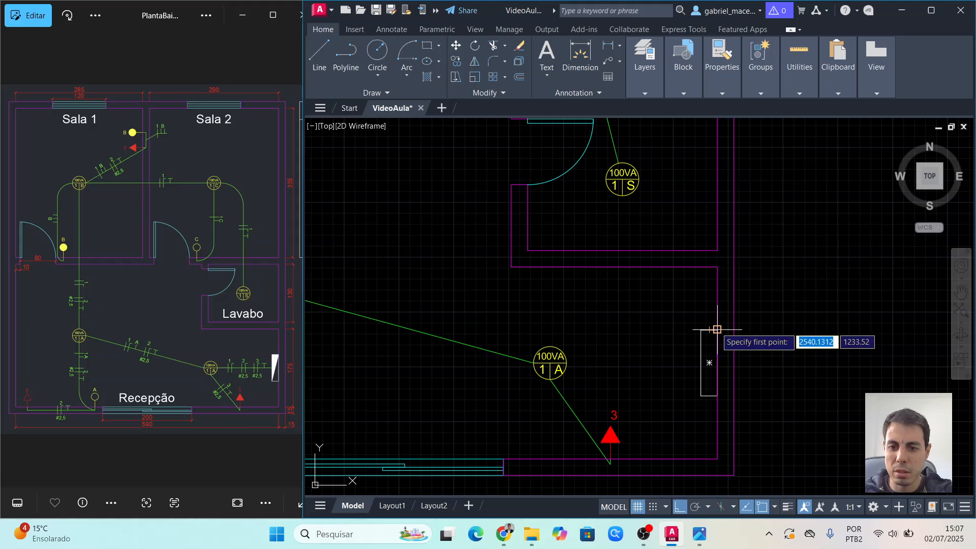
{"action": "left_click", "coordinate": [717, 330]}
{"action": "left_click", "coordinate": [701, 396]}
{"action": "key", "text": "Escape"}
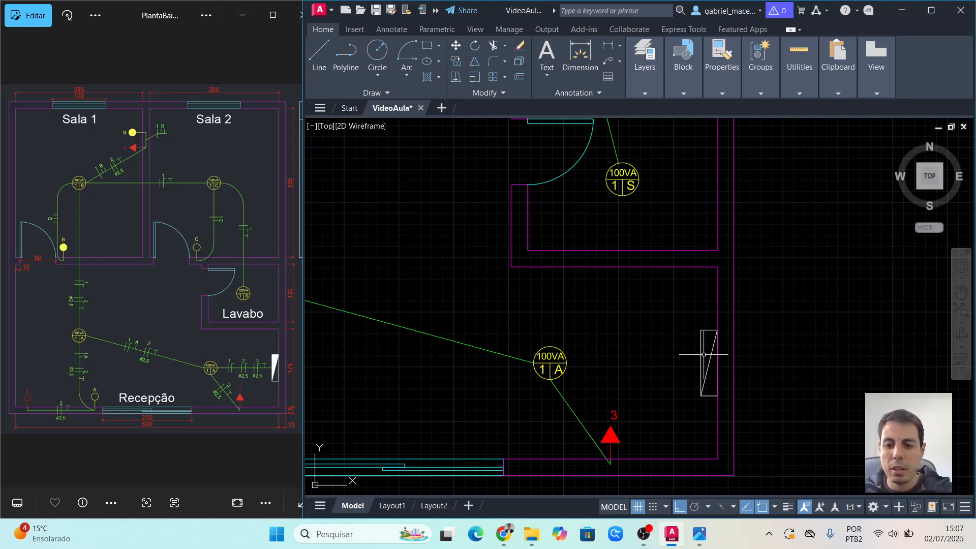
Fill the upper-left triangular half of the panel rectangle with a solid hatch.
{"action": "left_click", "coordinate": [428, 77]}
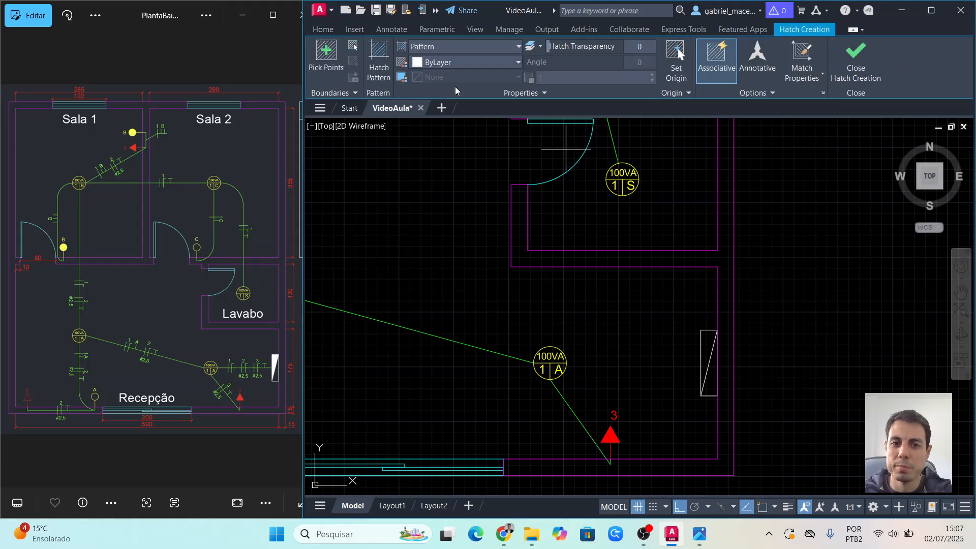
{"action": "left_click", "coordinate": [708, 341]}
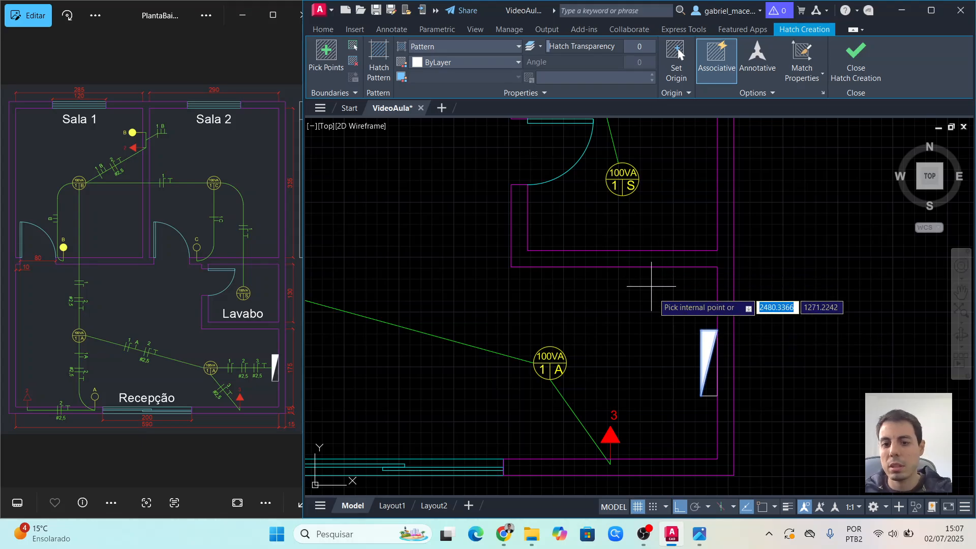
{"action": "key", "text": "Return"}
Convert the panel symbol into a block named QDC with its base point at the right side's midpoint, and leave the block editor.
{"action": "left_click", "coordinate": [668, 313]}
{"action": "left_click", "coordinate": [738, 408]}
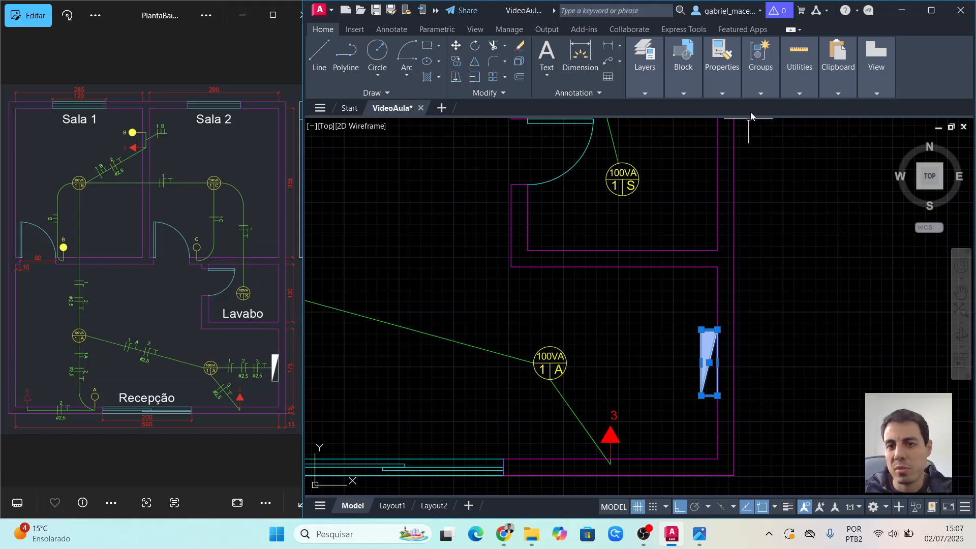
{"action": "left_click", "coordinate": [716, 85]}
{"action": "left_click", "coordinate": [693, 85]}
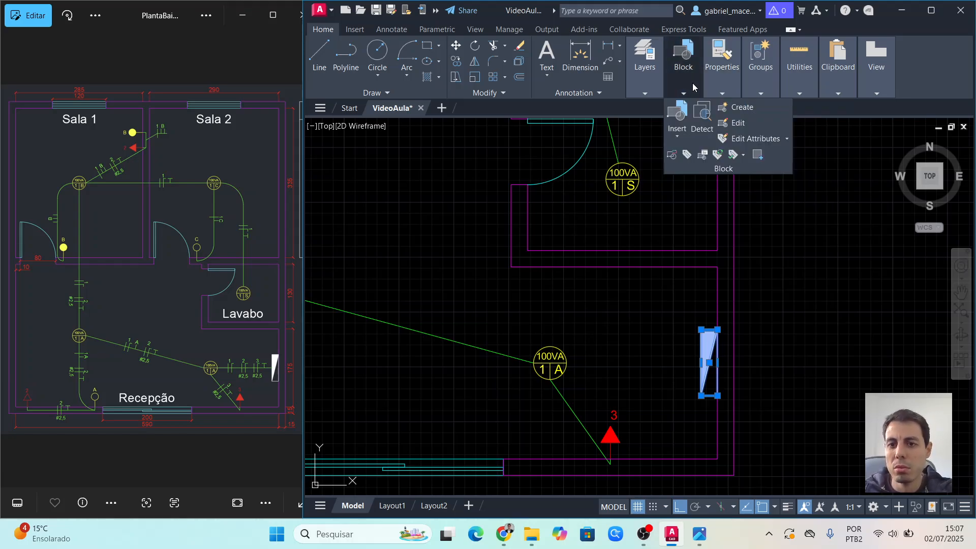
{"action": "left_click", "coordinate": [742, 109]}
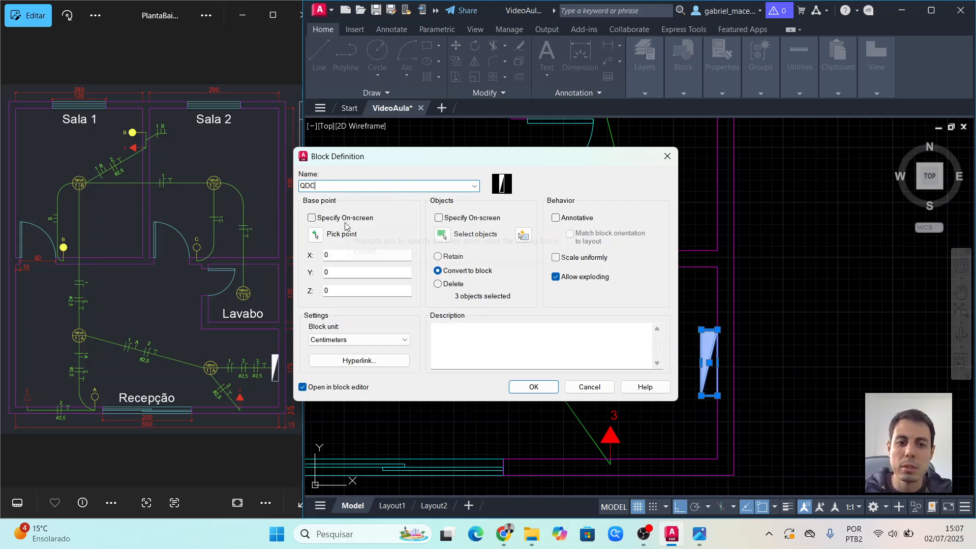
{"action": "left_click", "coordinate": [316, 235]}
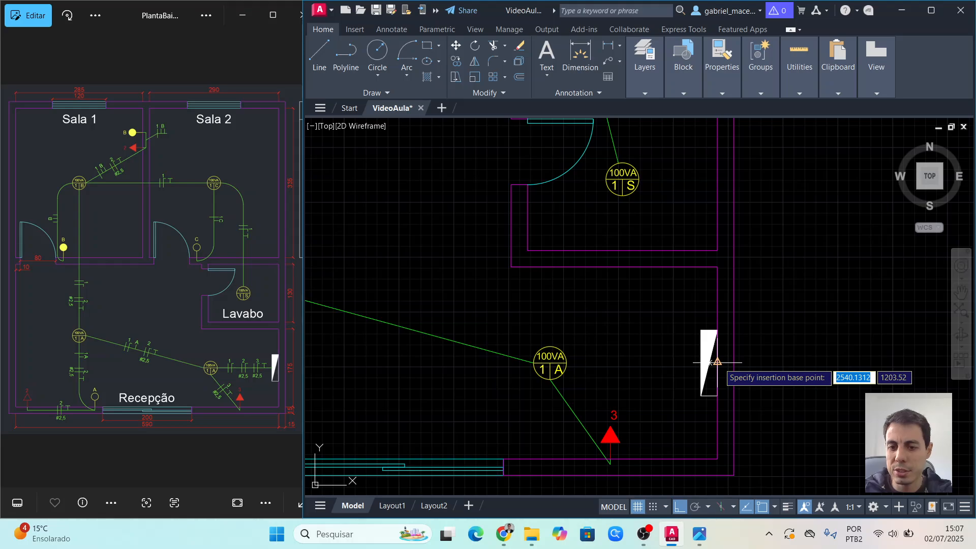
{"action": "left_click", "coordinate": [717, 363]}
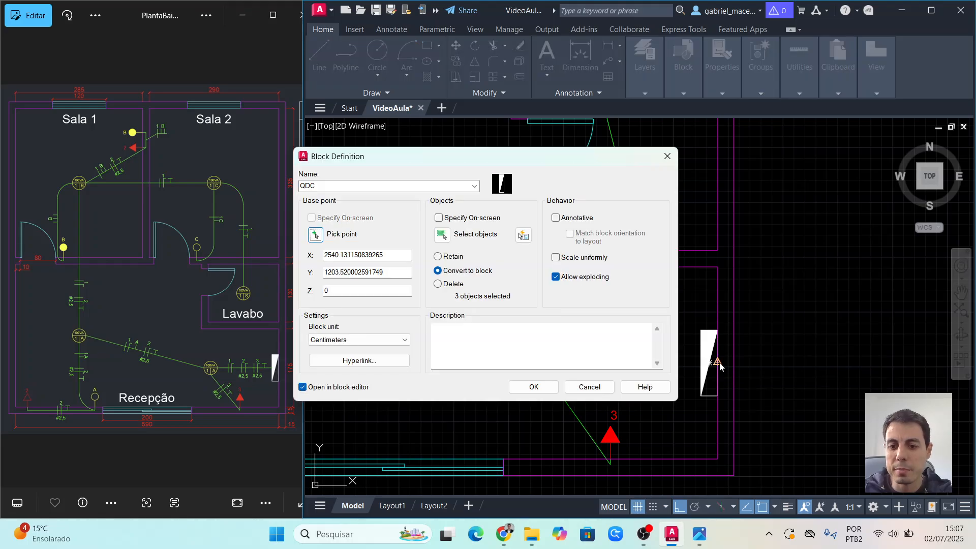
{"action": "left_click", "coordinate": [534, 388]}
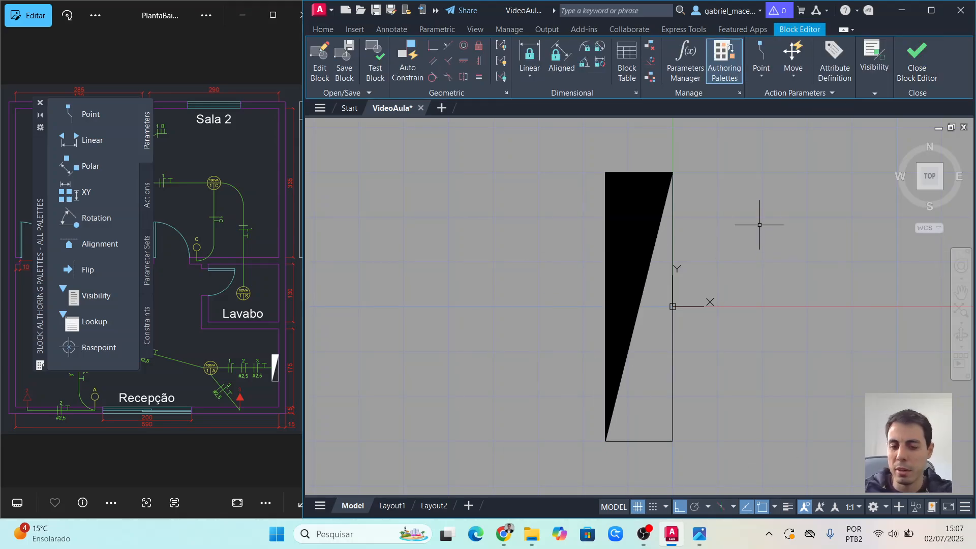
{"action": "left_click", "coordinate": [919, 60]}
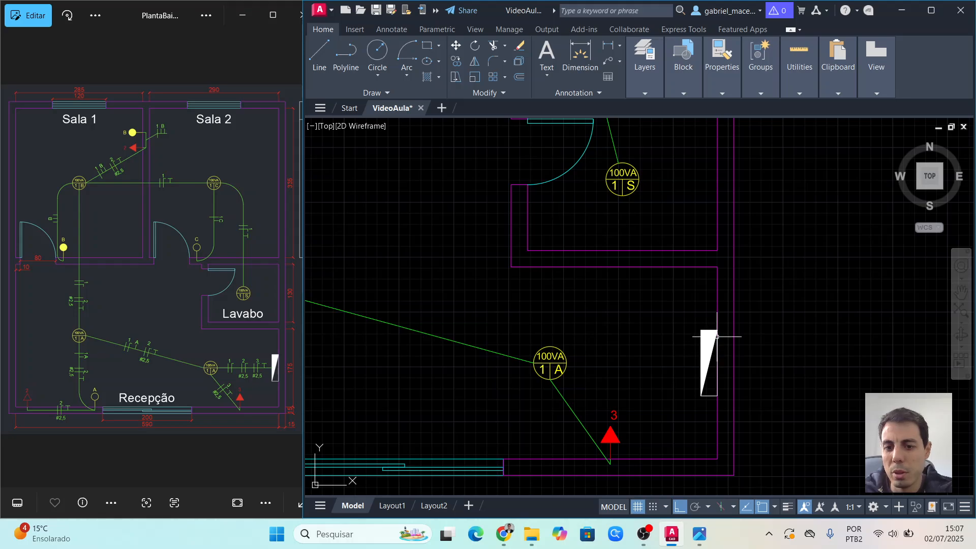
On the Eletroduto layer, draw a horizontal conduit from Recepção's right light point A to the distribution panel.
{"action": "left_click", "coordinate": [645, 71]}
{"action": "left_click", "coordinate": [737, 107]}
{"action": "left_click", "coordinate": [741, 136]}
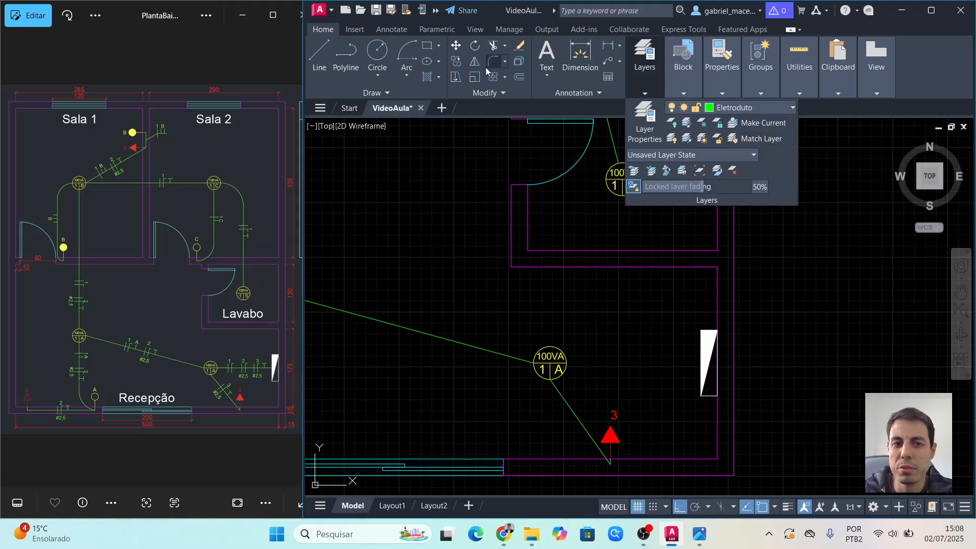
{"action": "left_click", "coordinate": [325, 56]}
{"action": "left_click", "coordinate": [550, 363]}
{"action": "left_click", "coordinate": [711, 362]}
{"action": "key", "text": "Escape"}
Add a leader without text, pointing at the vertical conduit between Sala 1's upper switch B and outlet 2 and landing diagonally in Sala 2.
{"action": "middle_click_drag", "start_coordinate": [614, 276], "coordinate": [704, 285]}
{"action": "scroll", "coordinate": [691, 287], "scroll_direction": "down", "scroll_amount": 4}
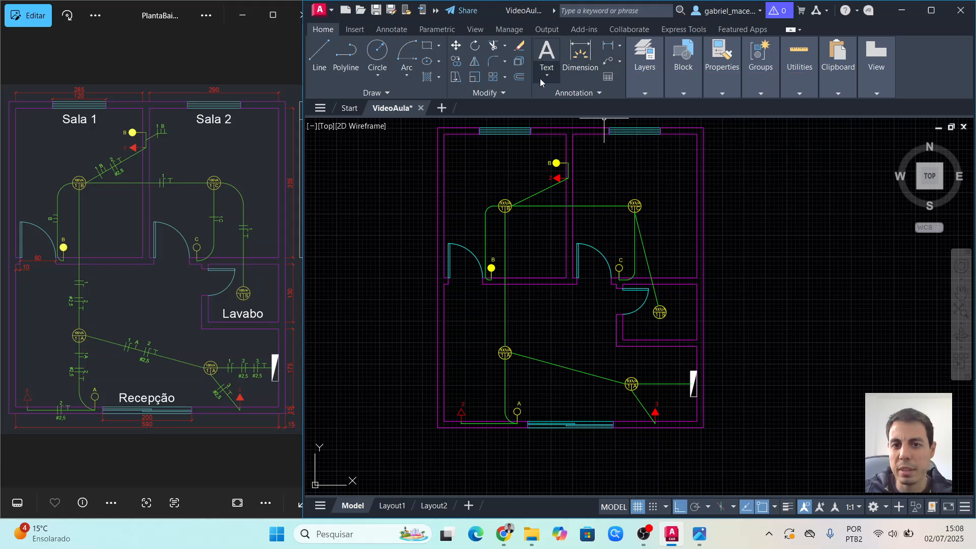
{"action": "left_click", "coordinate": [610, 68]}
{"action": "scroll", "coordinate": [590, 166], "scroll_direction": "up", "scroll_amount": 4}
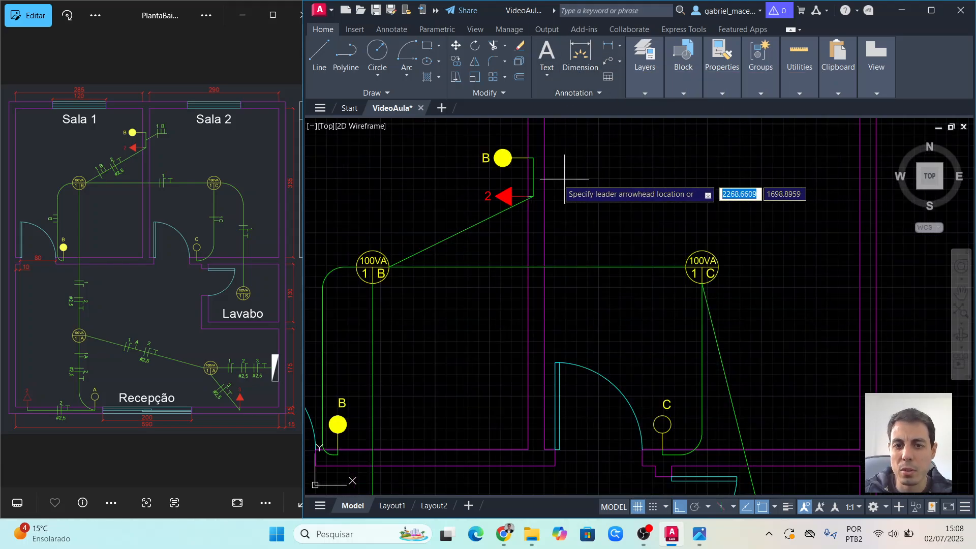
{"action": "left_click", "coordinate": [534, 177]}
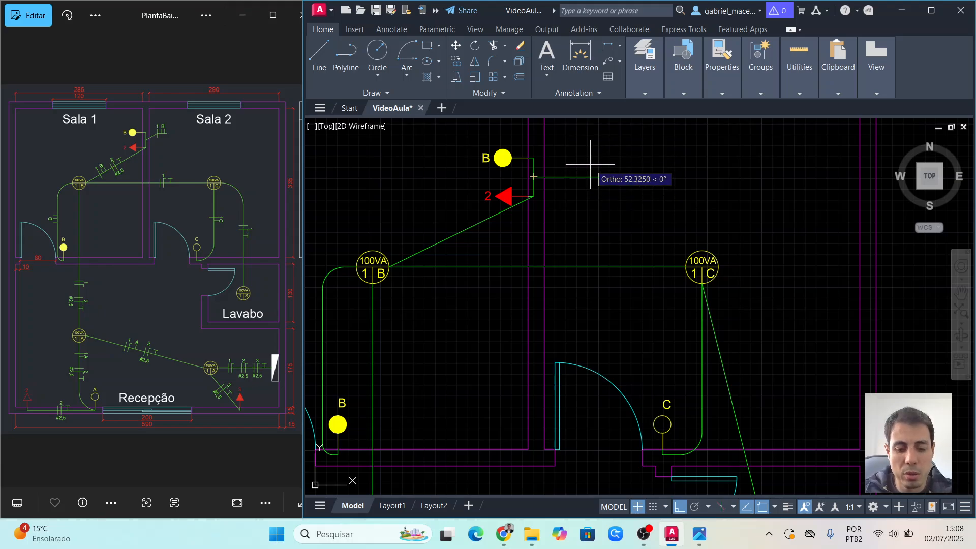
{"action": "left_click", "coordinate": [682, 508]}
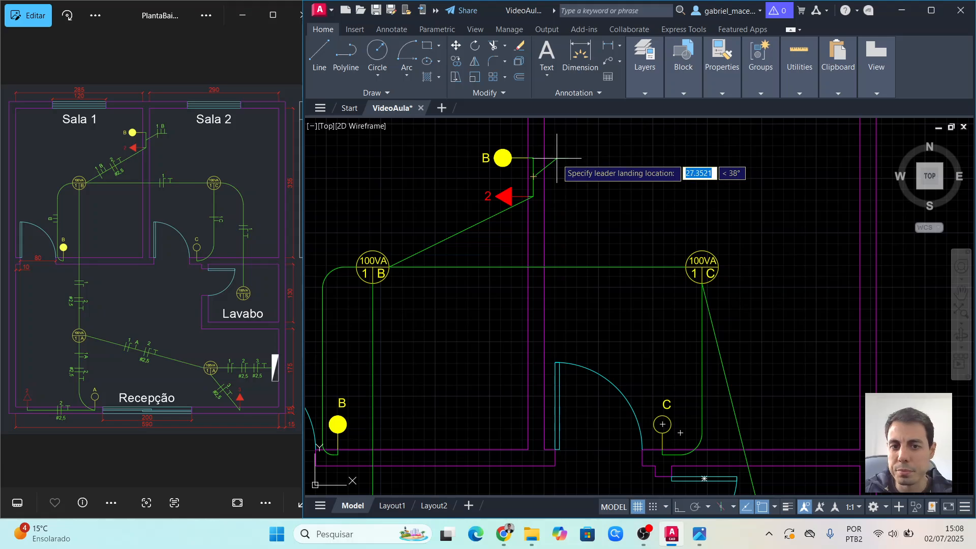
{"action": "left_click", "coordinate": [557, 158]}
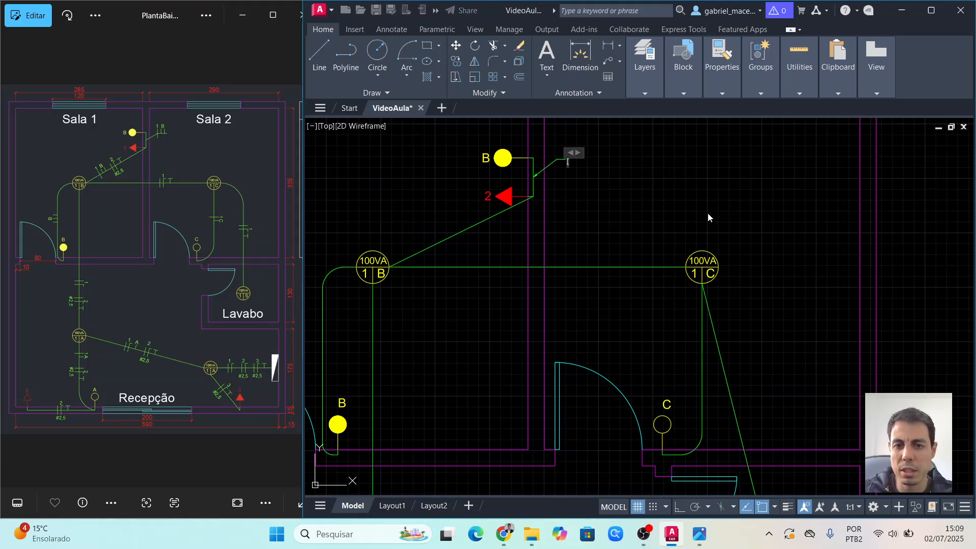
{"action": "left_click", "coordinate": [676, 193]}
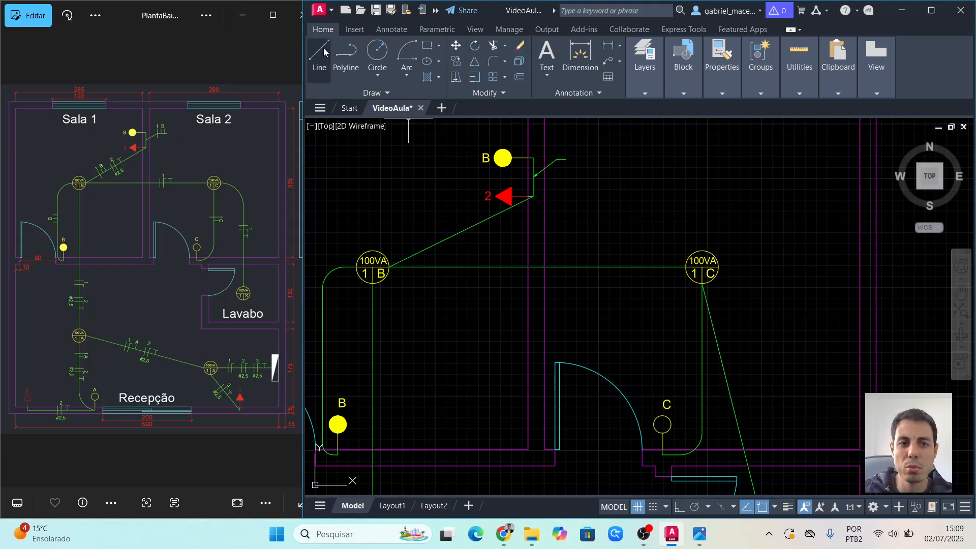
Extend the leader's landing with a horizontal line 20 long towards Sala 2.
{"action": "left_click", "coordinate": [568, 158]}
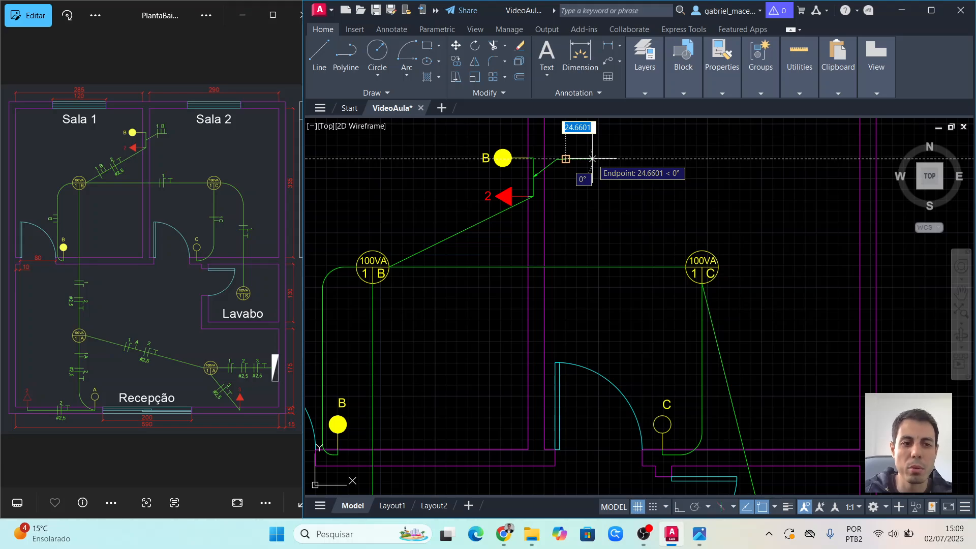
{"action": "type", "text": "2"}
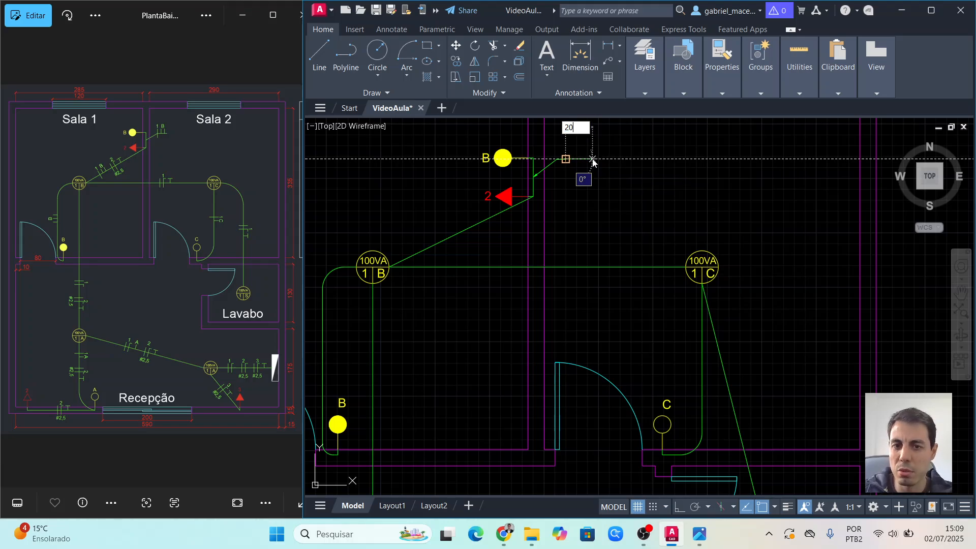
{"action": "type", "text": "0"}
{"action": "key", "text": "Return"}
{"action": "key", "text": "Escape"}
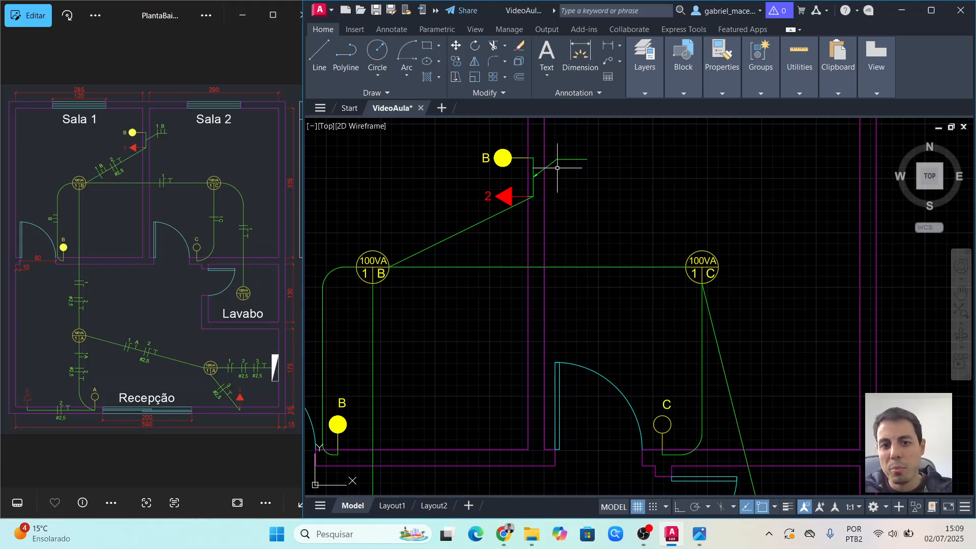
Switch to the reference plan image and examine the wiring marks on the leader beside switch B and outlet 2.
{"action": "scroll", "coordinate": [556, 170], "scroll_direction": "up", "scroll_amount": 1}
{"action": "scroll", "coordinate": [590, 183], "scroll_direction": "up", "scroll_amount": 1}
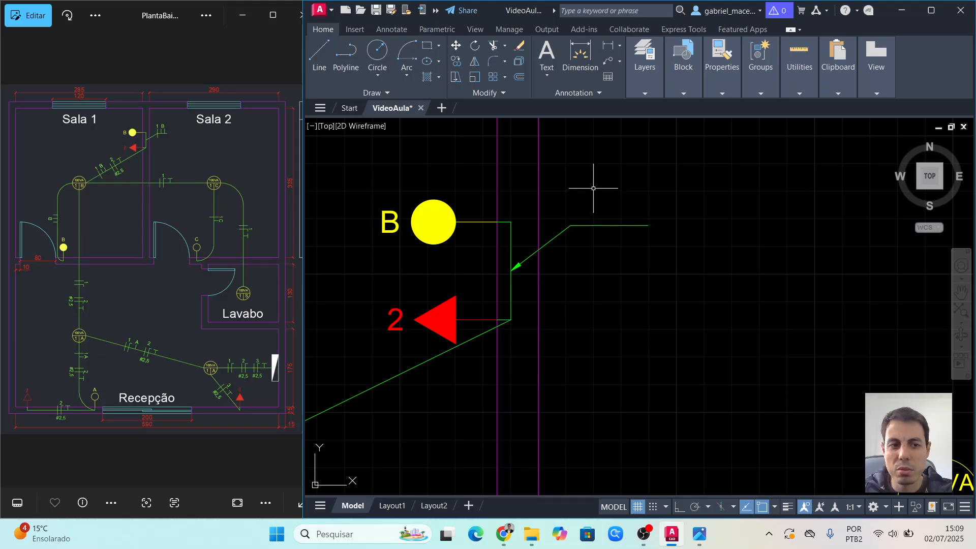
{"action": "scroll", "coordinate": [157, 131], "scroll_direction": "up", "scroll_amount": 3}
{"action": "left_click_drag", "start_coordinate": [170, 101], "coordinate": [171, 136]}
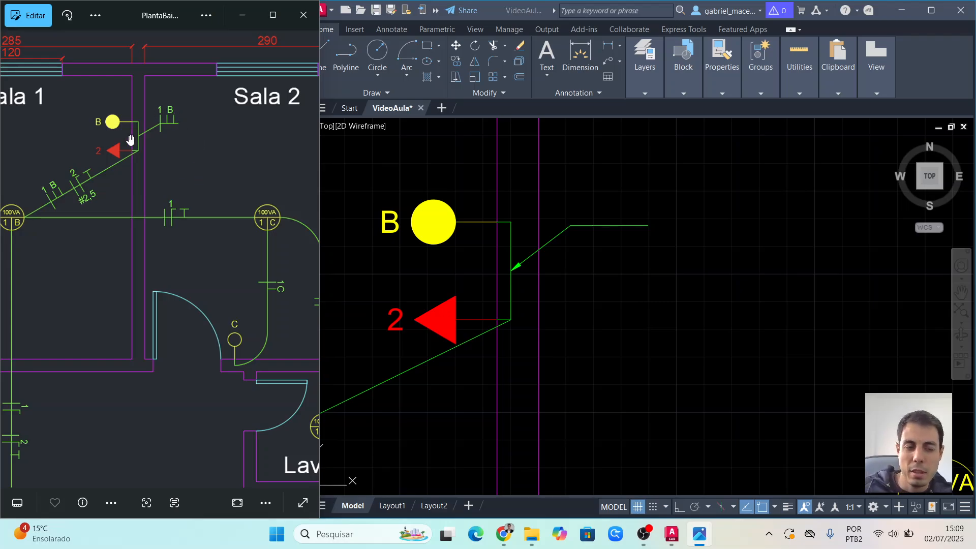
Examine the reference plan's conduit wiring marks across Sala 1, Sala 2, Lavabo and Recepção.
{"action": "mouse_move", "coordinate": [192, 211]}
{"action": "left_mouse_down"}
{"action": "mouse_move", "coordinate": [194, 176]}
{"action": "mouse_move", "coordinate": [189, 198]}
{"action": "left_mouse_up"}
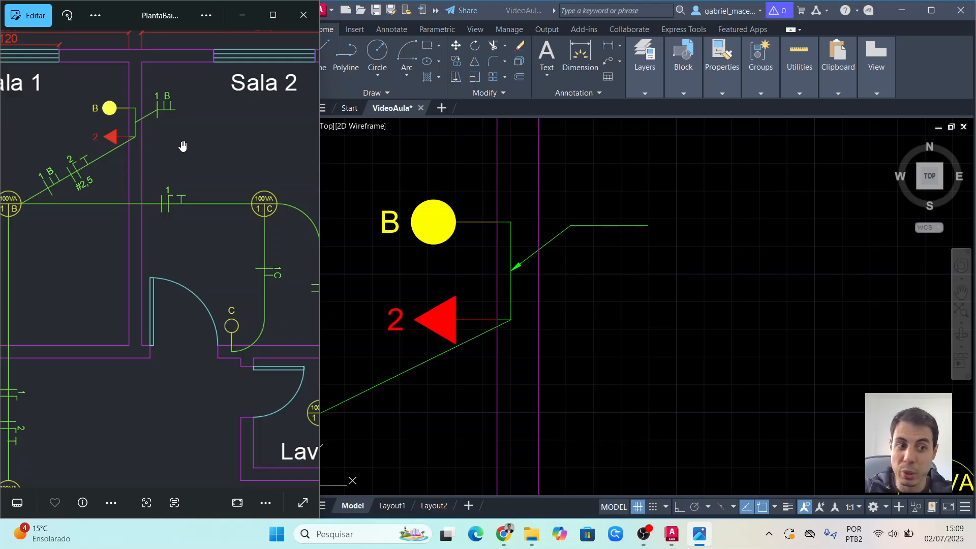
{"action": "left_click_drag", "start_coordinate": [193, 363], "coordinate": [93, 172]}
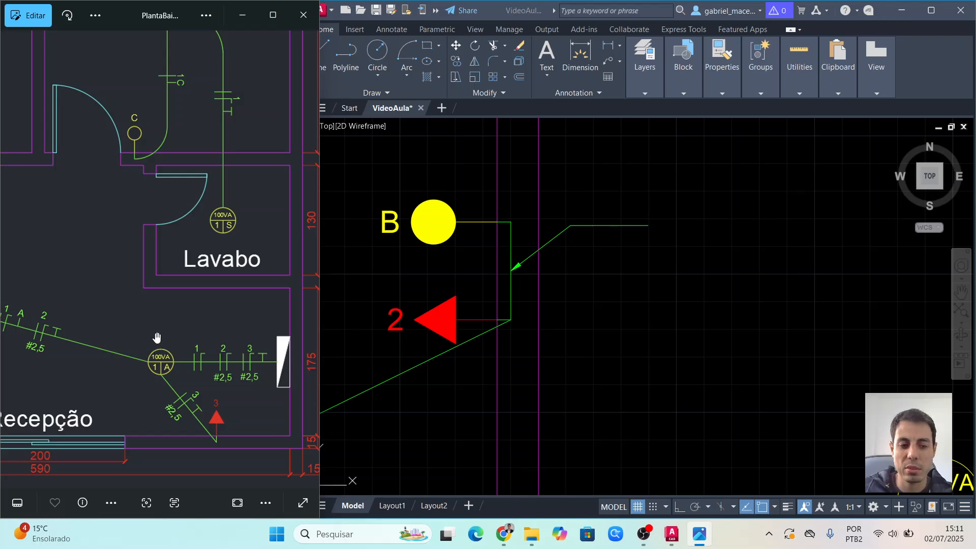
{"action": "left_click_drag", "start_coordinate": [177, 338], "coordinate": [226, 344]}
{"action": "left_click_drag", "start_coordinate": [148, 357], "coordinate": [279, 345]}
{"action": "left_click_drag", "start_coordinate": [51, 370], "coordinate": [237, 357]}
{"action": "left_click_drag", "start_coordinate": [91, 285], "coordinate": [114, 327]}
{"action": "left_click_drag", "start_coordinate": [194, 126], "coordinate": [166, 288]}
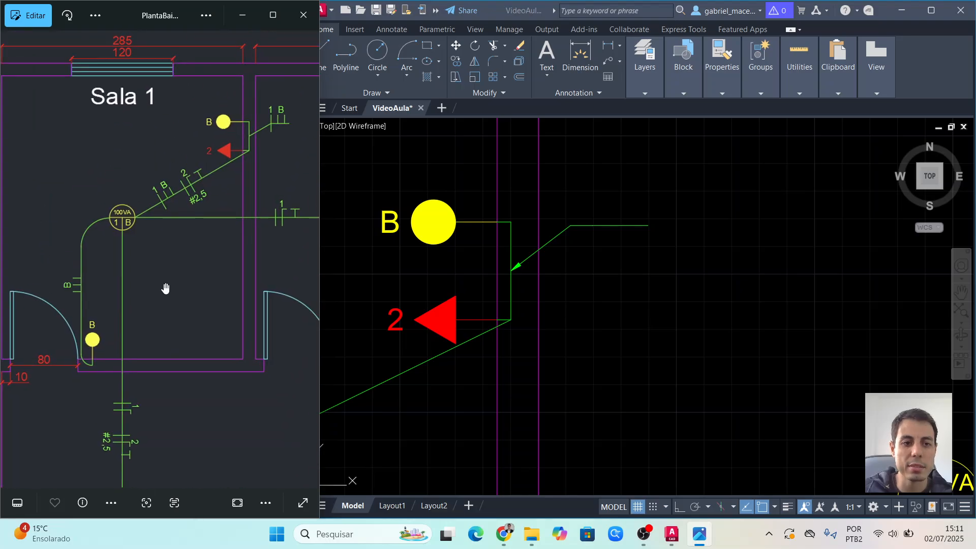
{"action": "mouse_move", "coordinate": [229, 276]}
{"action": "left_mouse_down"}
{"action": "mouse_move", "coordinate": [74, 273]}
{"action": "mouse_move", "coordinate": [154, 269]}
{"action": "left_mouse_up"}
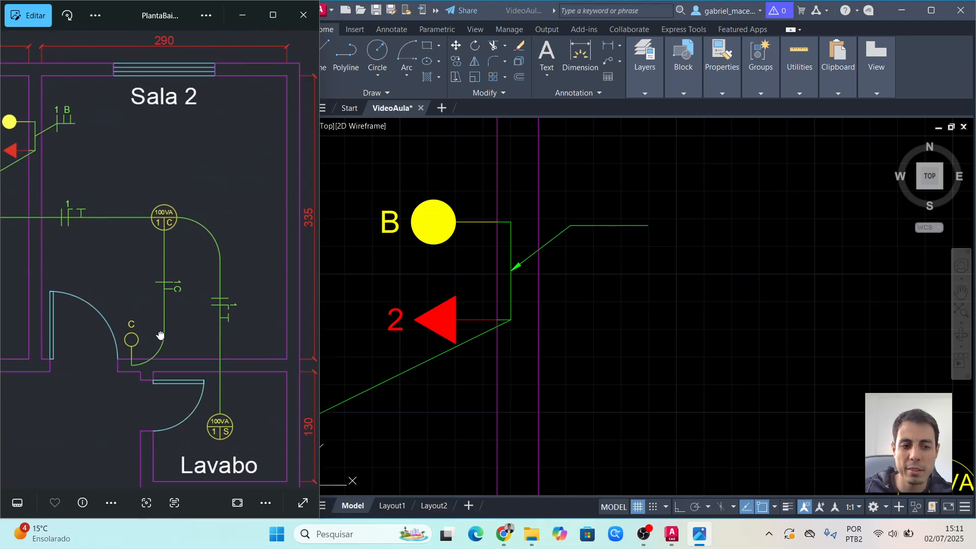
{"action": "left_click_drag", "start_coordinate": [159, 336], "coordinate": [146, 250]}
{"action": "left_click_drag", "start_coordinate": [206, 325], "coordinate": [204, 251]}
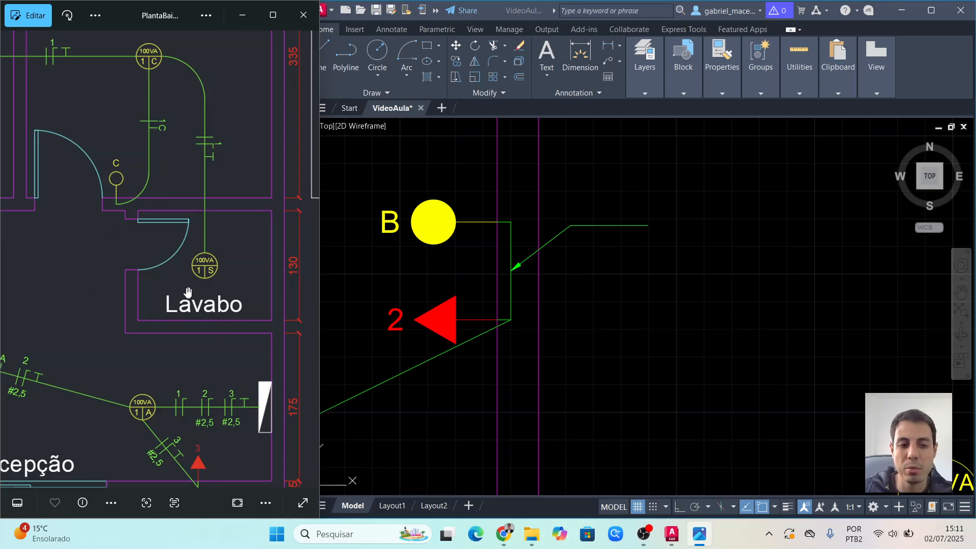
{"action": "scroll", "coordinate": [158, 288], "scroll_direction": "down", "scroll_amount": 5}
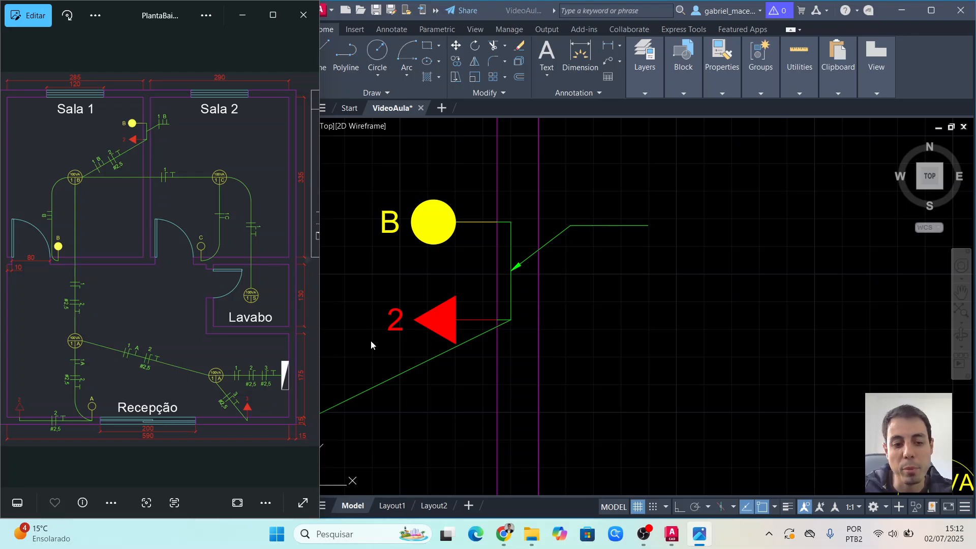
Examine the circuit numbers and cable-section marks on the reference conduit between Recepção's right light point A and the distribution panel.
{"action": "left_click_drag", "start_coordinate": [218, 313], "coordinate": [215, 331]}
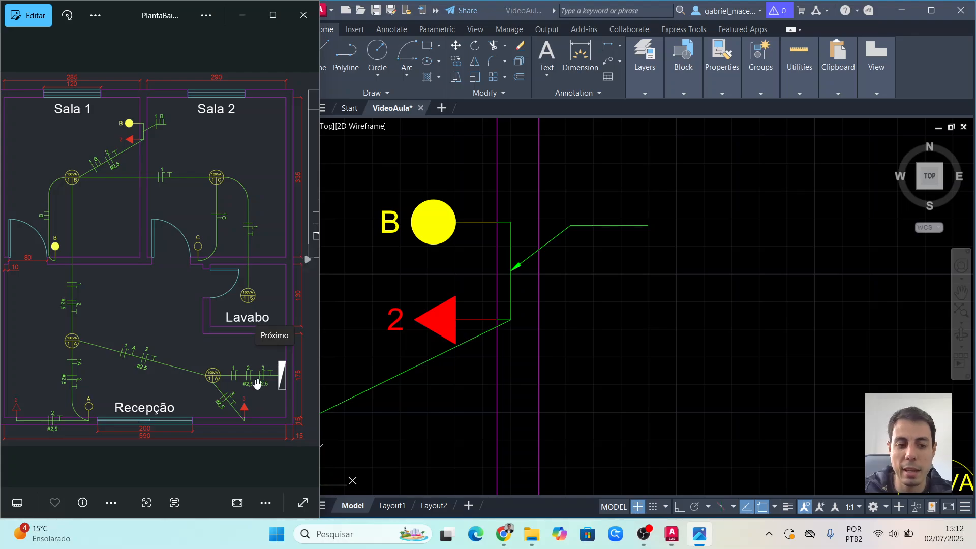
{"action": "scroll", "coordinate": [257, 382], "scroll_direction": "up", "scroll_amount": 5}
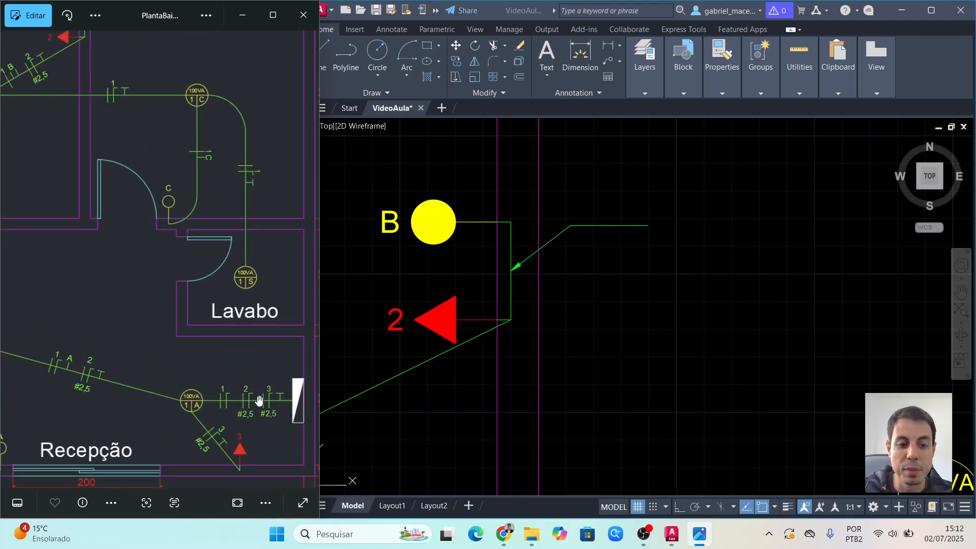
{"action": "scroll", "coordinate": [239, 367], "scroll_direction": "up", "scroll_amount": 3}
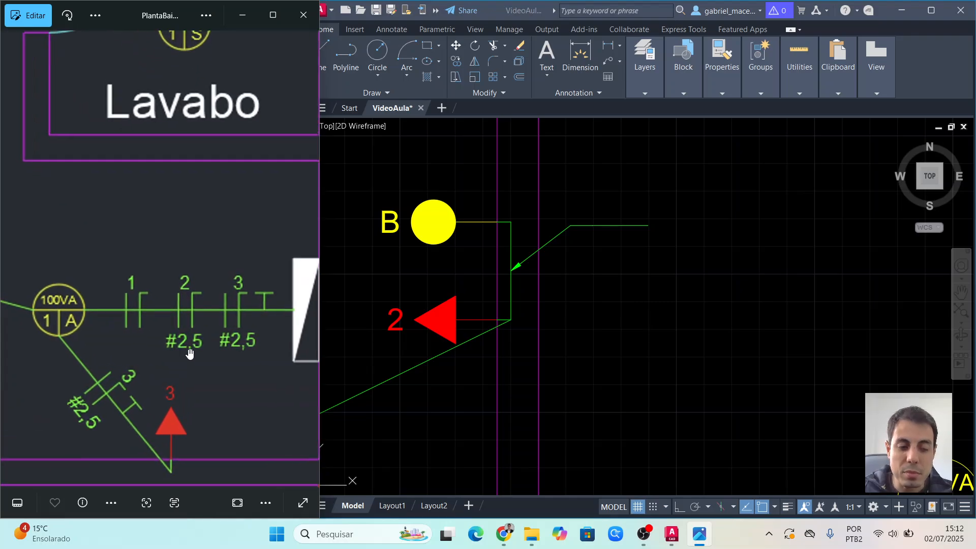
{"action": "left_click_drag", "start_coordinate": [190, 338], "coordinate": [179, 334]}
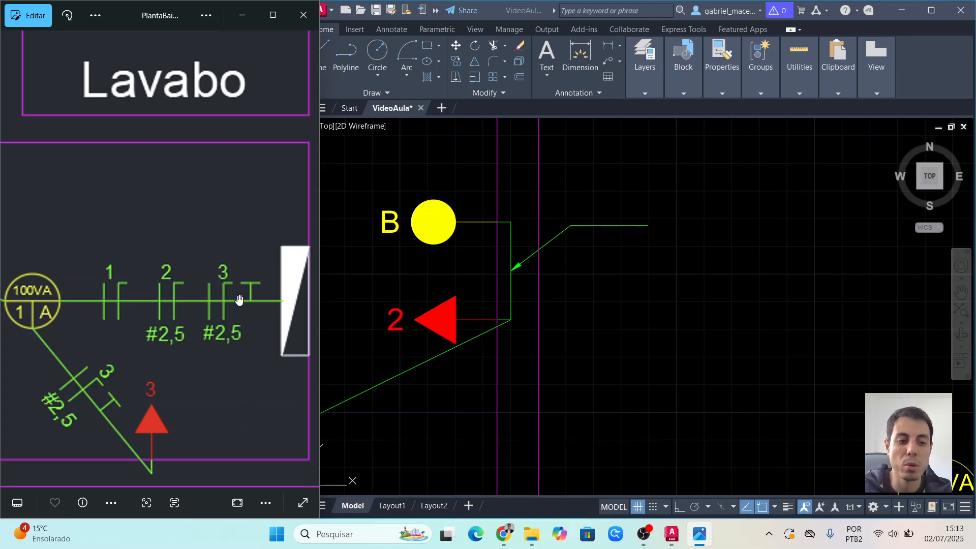
{"action": "left_click_drag", "start_coordinate": [118, 318], "coordinate": [166, 326]}
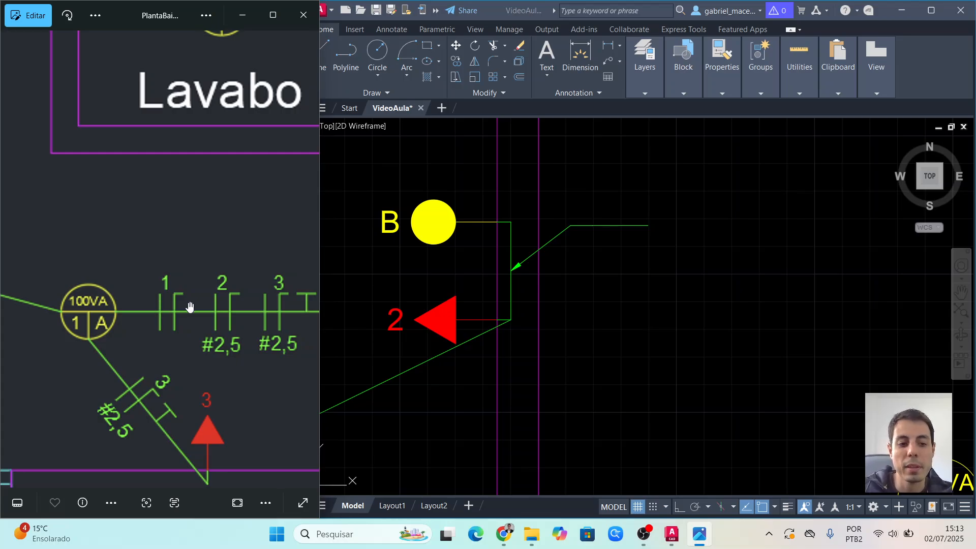
Read the reference legend's conductor symbols and cross-section note, and compare them with the wiring marks beside Recepção's right light point A.
{"action": "scroll", "coordinate": [191, 319], "scroll_direction": "down", "scroll_amount": 5}
{"action": "scroll", "coordinate": [255, 283], "scroll_direction": "down", "scroll_amount": 3}
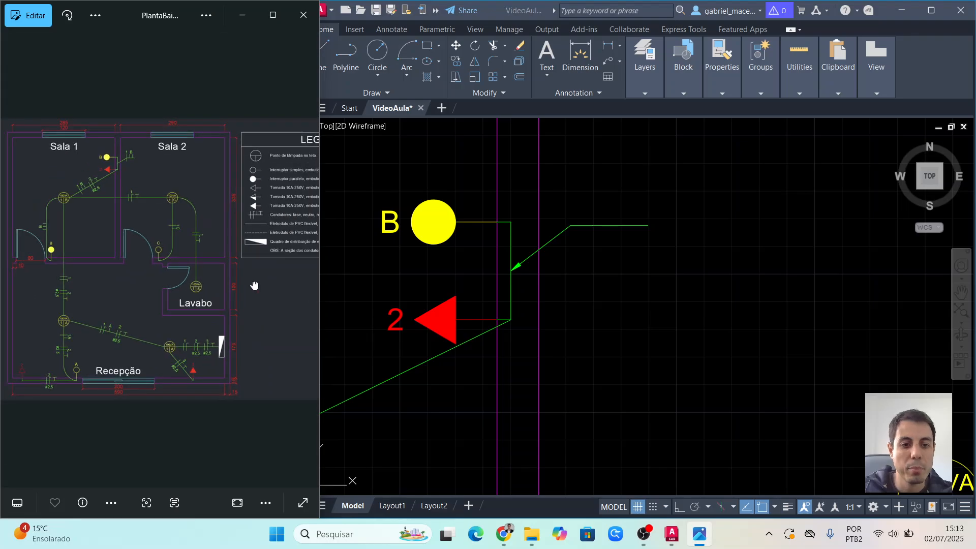
{"action": "left_click_drag", "start_coordinate": [254, 284], "coordinate": [115, 277]}
{"action": "scroll", "coordinate": [273, 242], "scroll_direction": "up", "scroll_amount": 5}
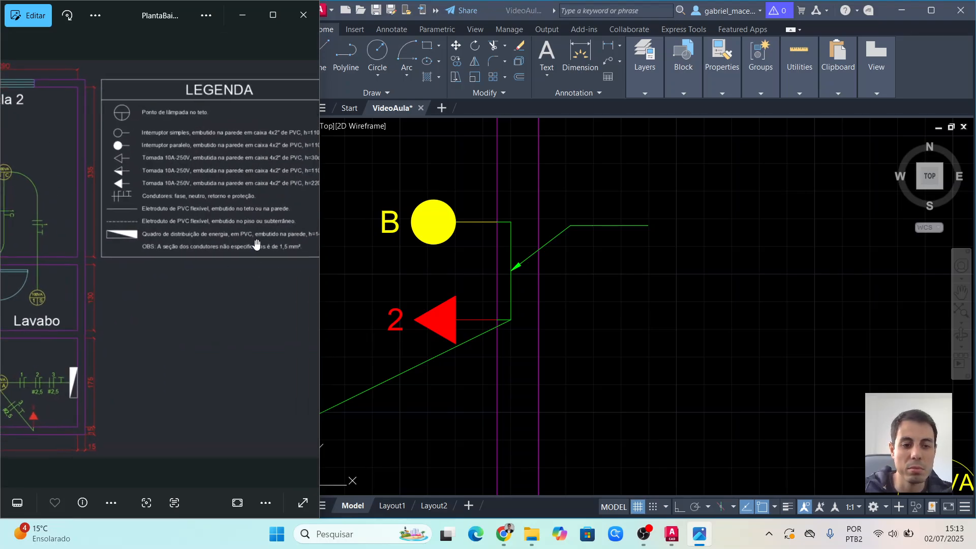
{"action": "left_click_drag", "start_coordinate": [258, 246], "coordinate": [188, 261]}
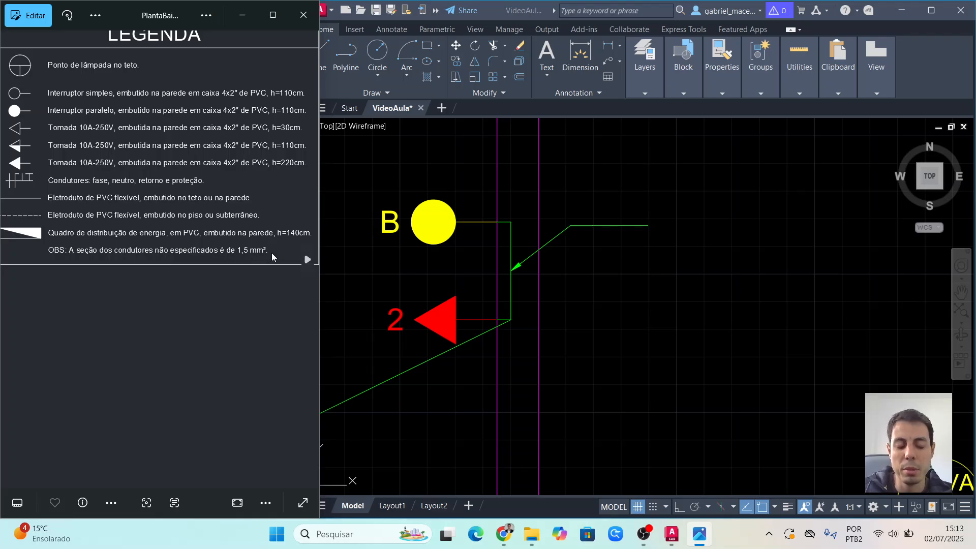
{"action": "left_click_drag", "start_coordinate": [166, 302], "coordinate": [338, 314]}
{"action": "scroll", "coordinate": [173, 387], "scroll_direction": "up", "scroll_amount": 3}
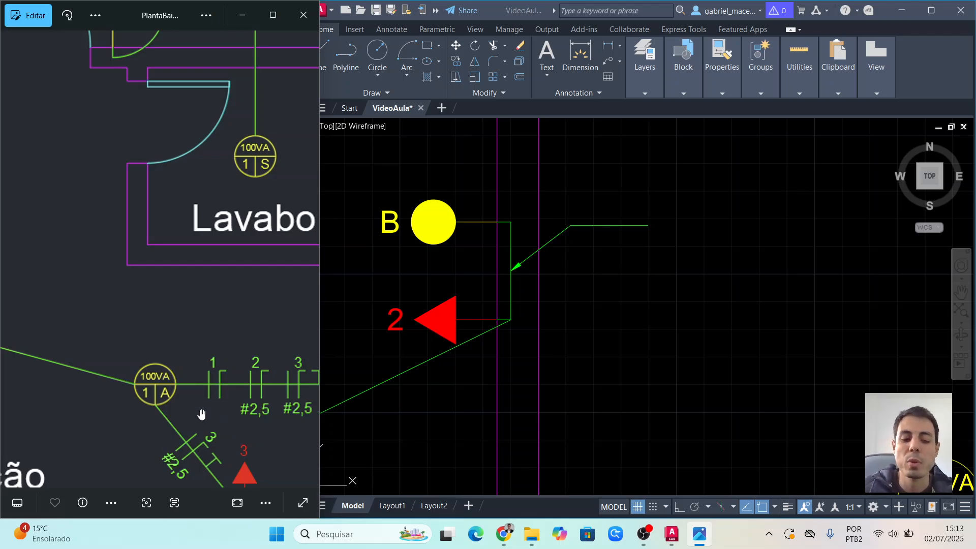
{"action": "mouse_move", "coordinate": [225, 388]}
{"action": "left_mouse_down"}
{"action": "mouse_move", "coordinate": [242, 351]}
{"action": "mouse_move", "coordinate": [197, 346]}
{"action": "left_mouse_up"}
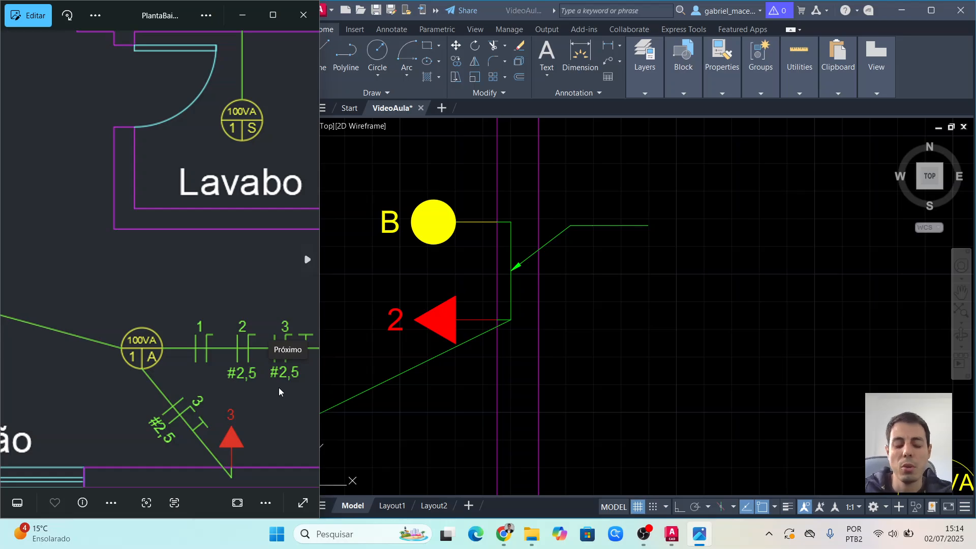
Open the next reference image with the black-and-white sheet layout and examine the floor plan's conduit wiring marks.
{"action": "key", "text": "Right"}
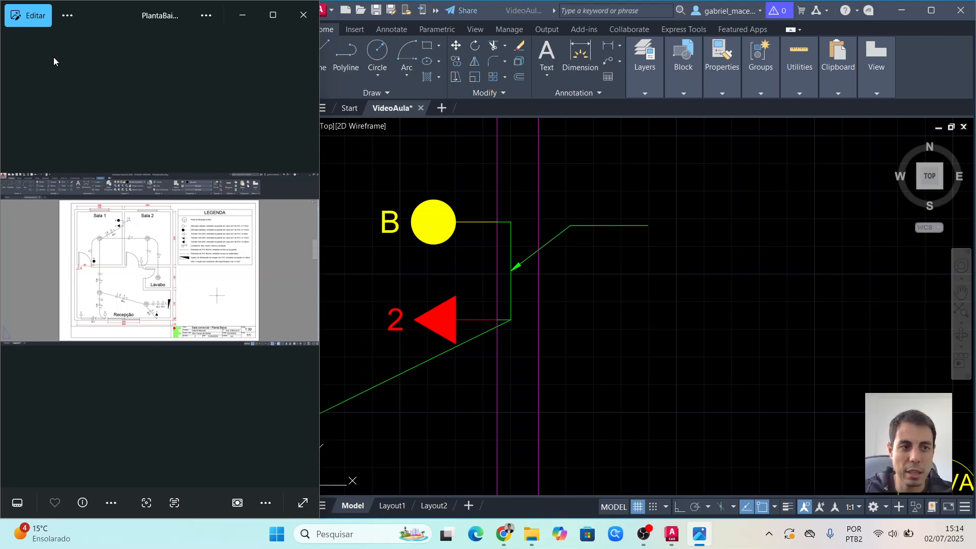
{"action": "scroll", "coordinate": [105, 275], "scroll_direction": "up", "scroll_amount": 4}
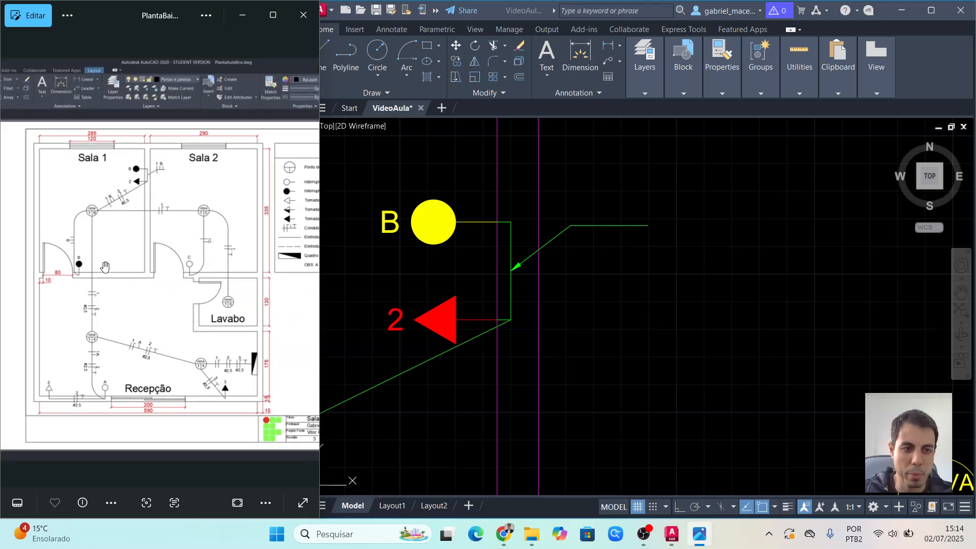
{"action": "scroll", "coordinate": [105, 267], "scroll_direction": "up", "scroll_amount": 1}
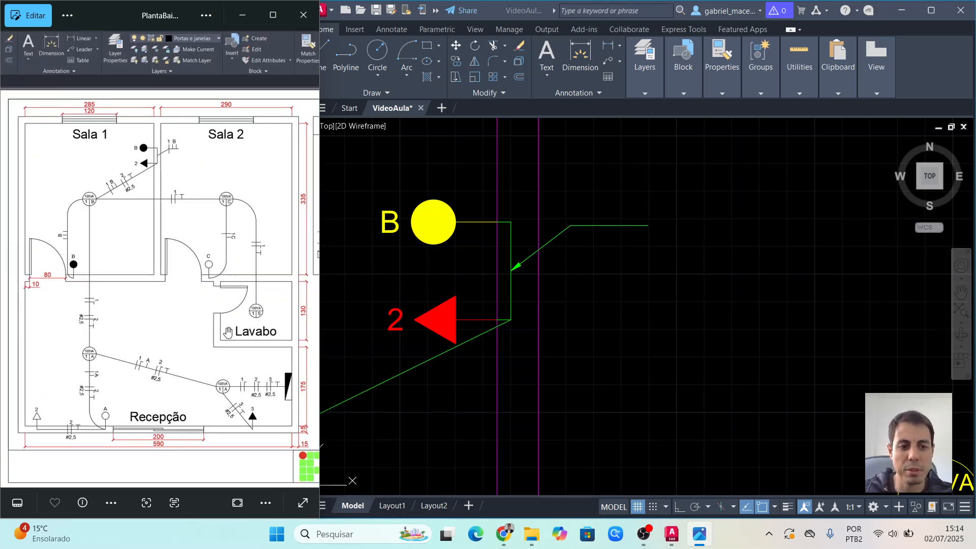
{"action": "scroll", "coordinate": [234, 339], "scroll_direction": "down", "scroll_amount": 5}
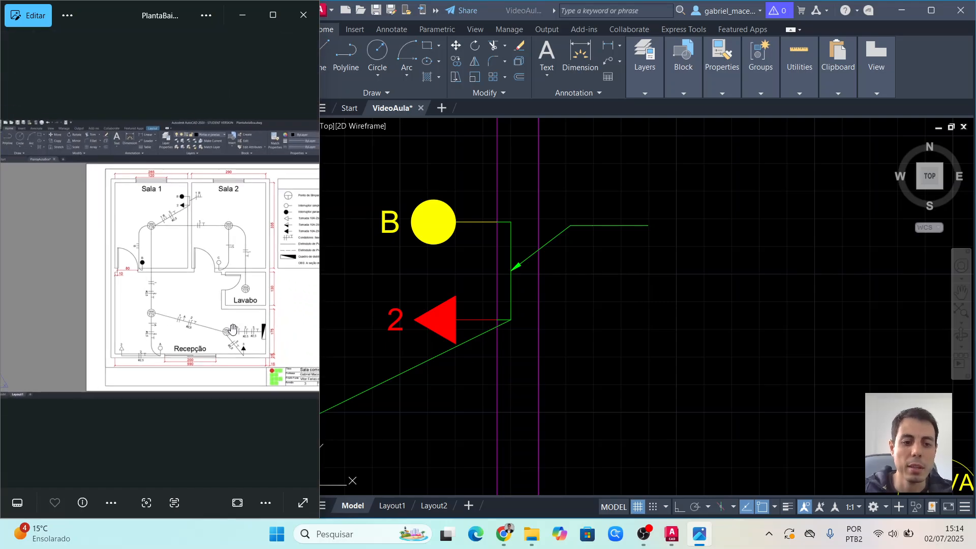